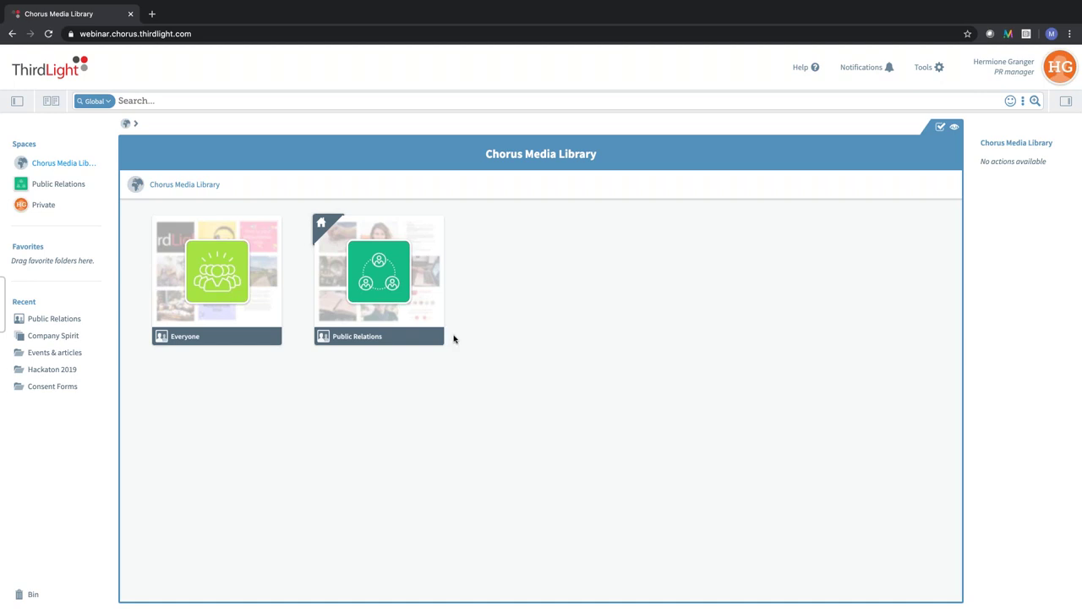
Open the Public Relations space to examine its folders and files, and return to the Chorus Media Library overview
{"action": "left_click", "coordinate": [387, 305]}
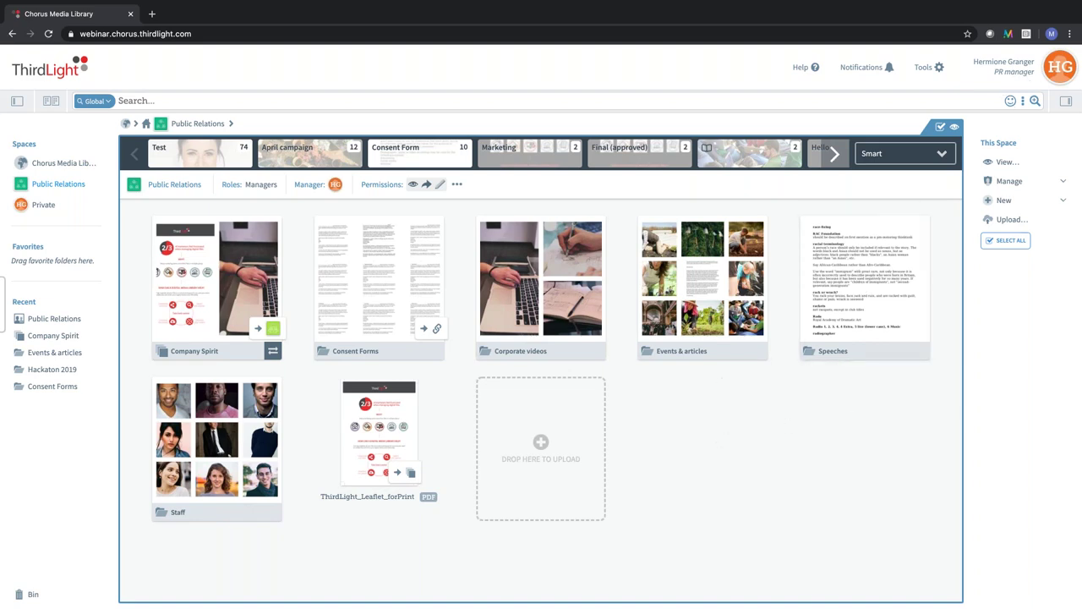
{"action": "mouse_move", "coordinate": [379, 431]}
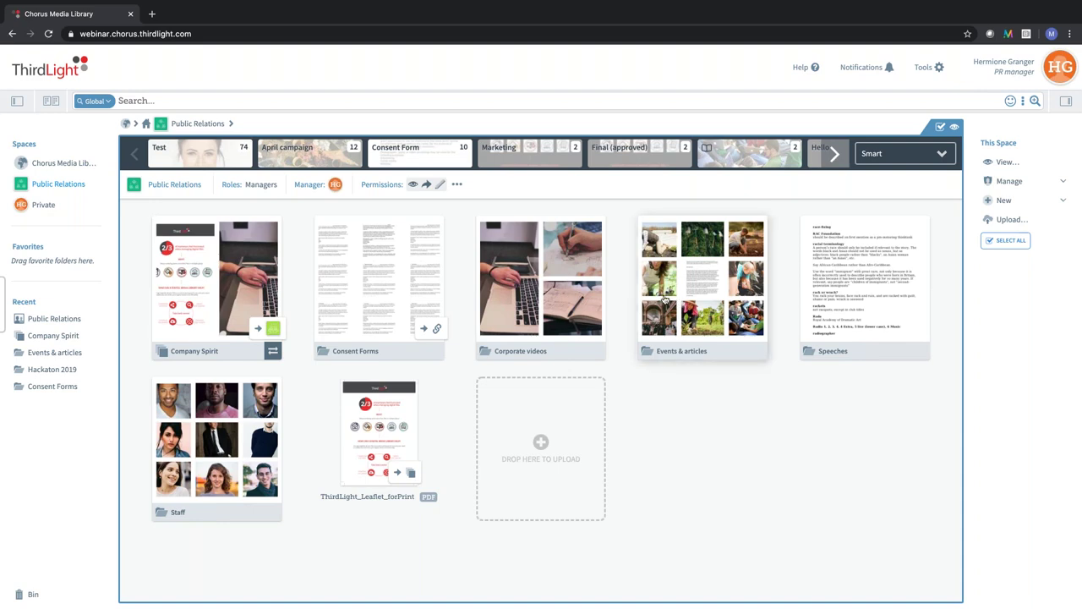
{"action": "left_click", "coordinate": [127, 125]}
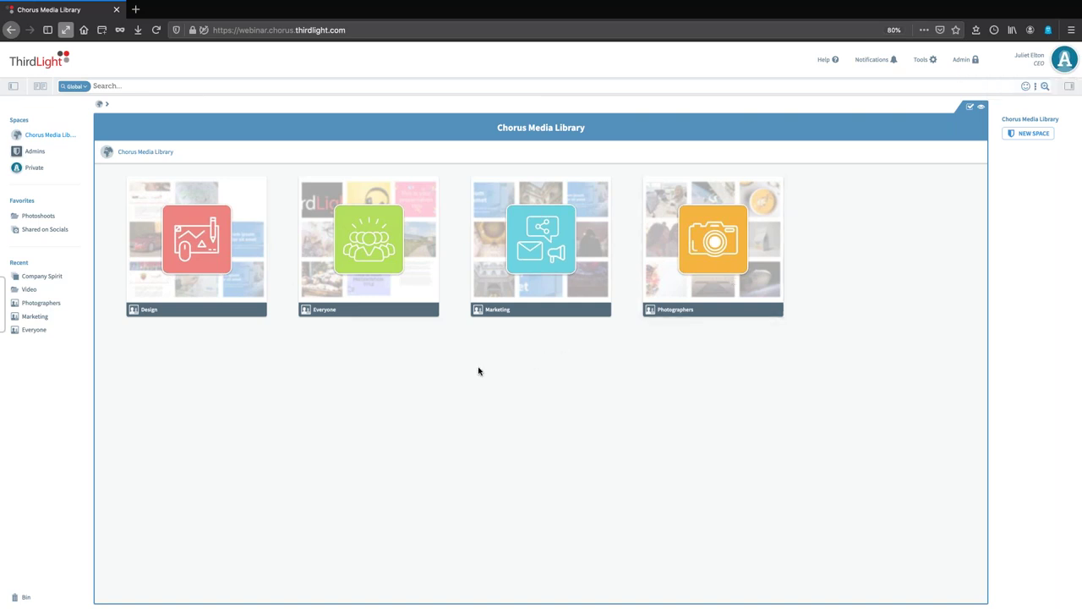
Switch to the CEO's Firefox session, unlock the admin options with the saved password, and view the available administration options
{"action": "key", "text": "ctrl+Right"}
{"action": "left_click", "coordinate": [954, 66]}
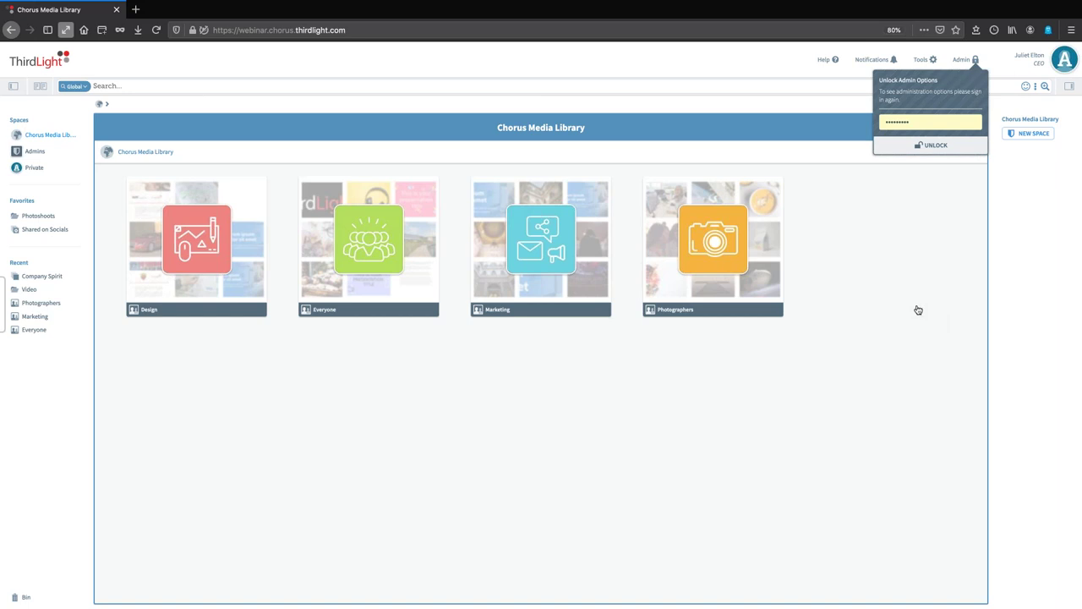
{"action": "left_click", "coordinate": [923, 152]}
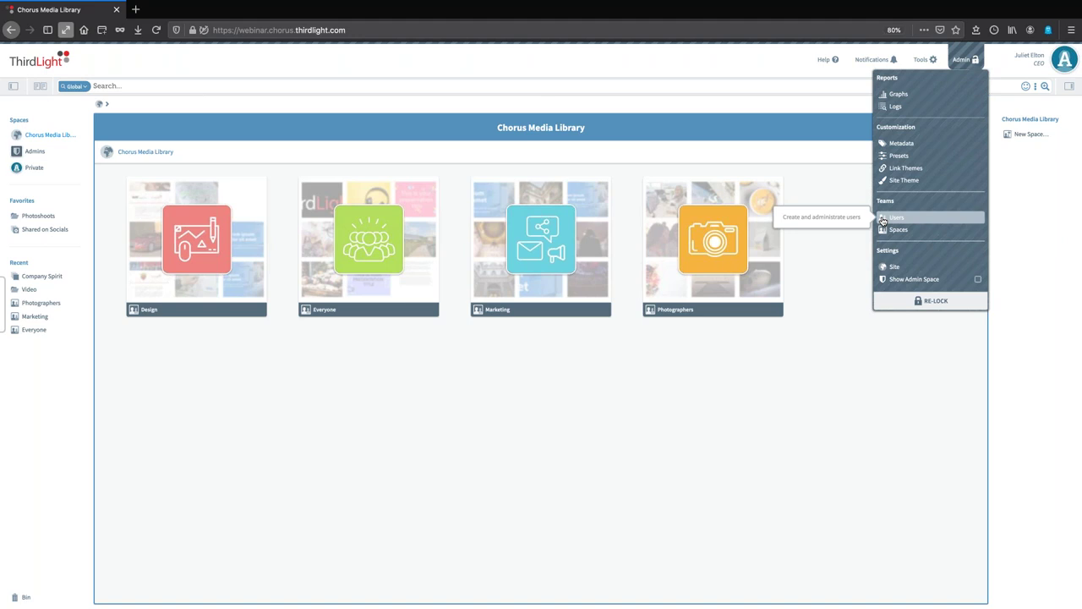
{"action": "left_click", "coordinate": [822, 321]}
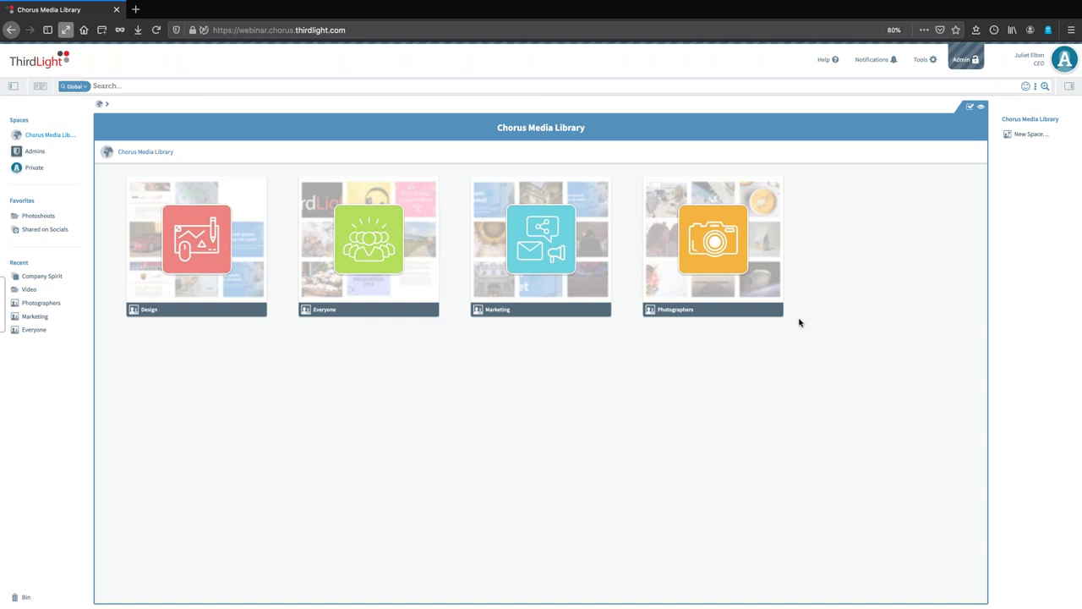
Switch back to the PR manager's Chrome session and open the Hackaton 2019 folder within Public Relations, Events & articles
{"action": "key", "text": "ctrl+Left"}
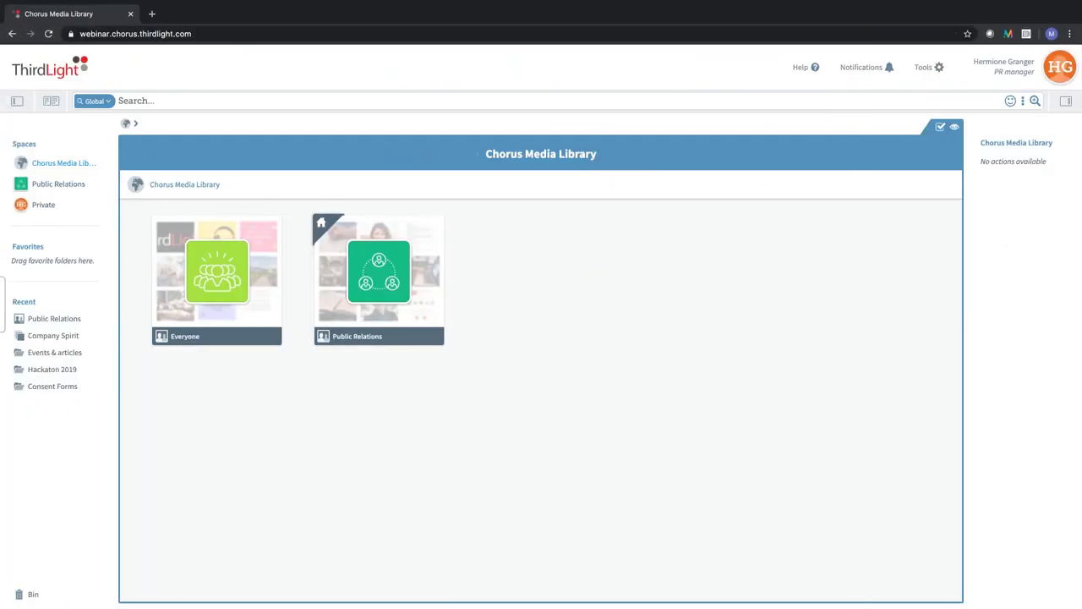
{"action": "double_click", "coordinate": [427, 272]}
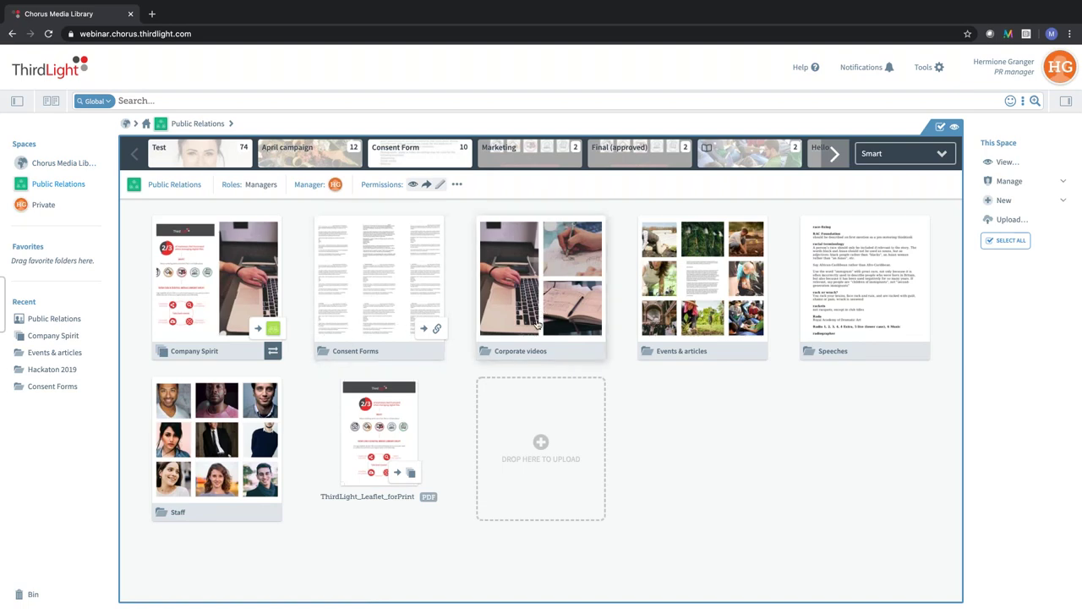
{"action": "double_click", "coordinate": [709, 271]}
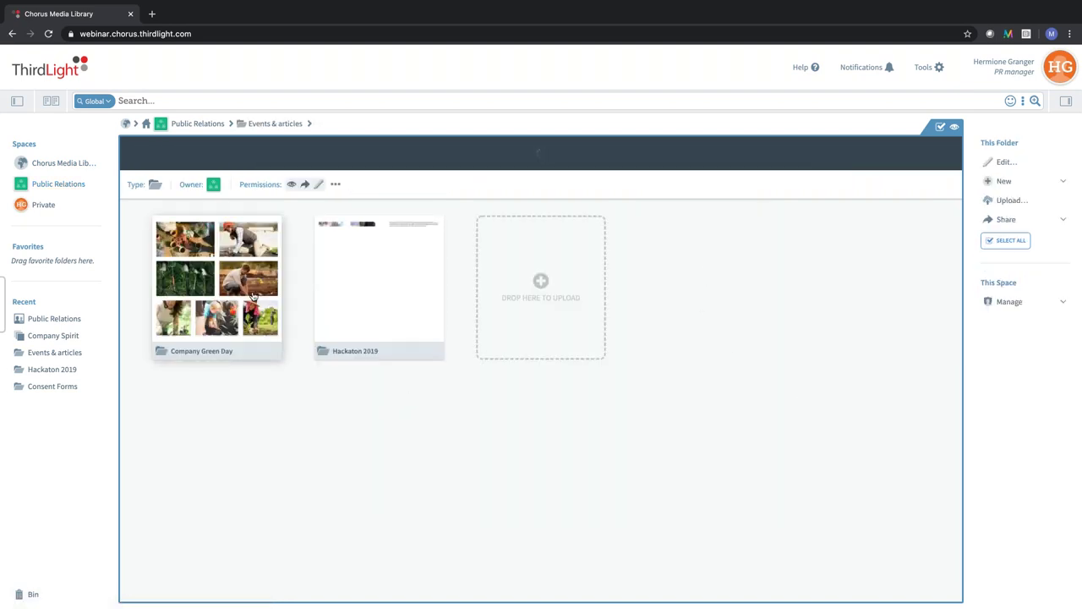
{"action": "left_click", "coordinate": [379, 284]}
{"action": "double_click", "coordinate": [357, 267]}
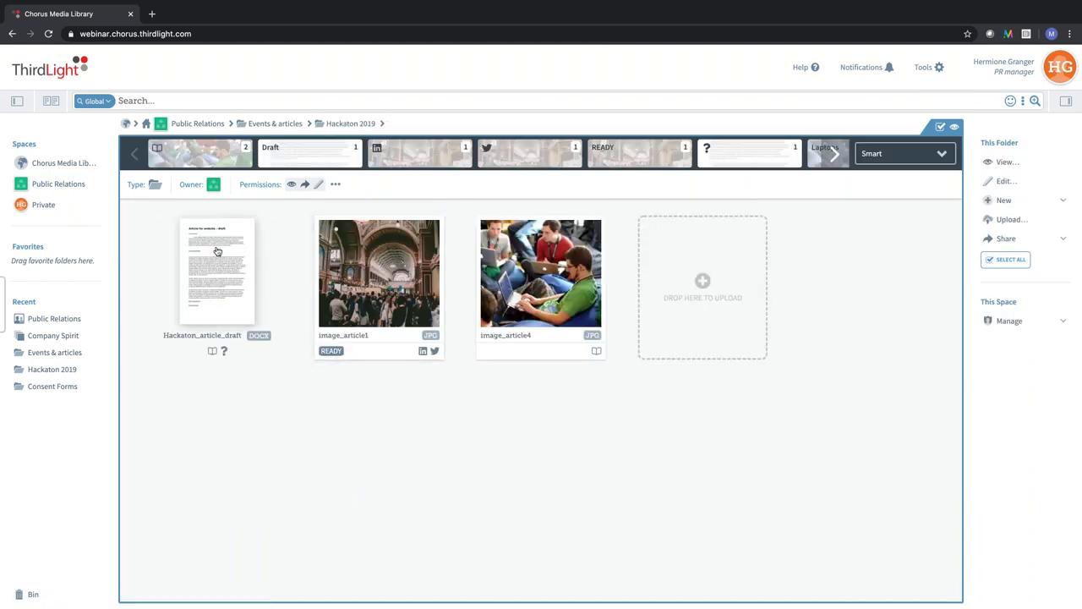
Preview the Hackaton_article_draft document and return to the Hackaton 2019 folder
{"action": "left_click", "coordinate": [216, 271]}
{"action": "double_click", "coordinate": [216, 270]}
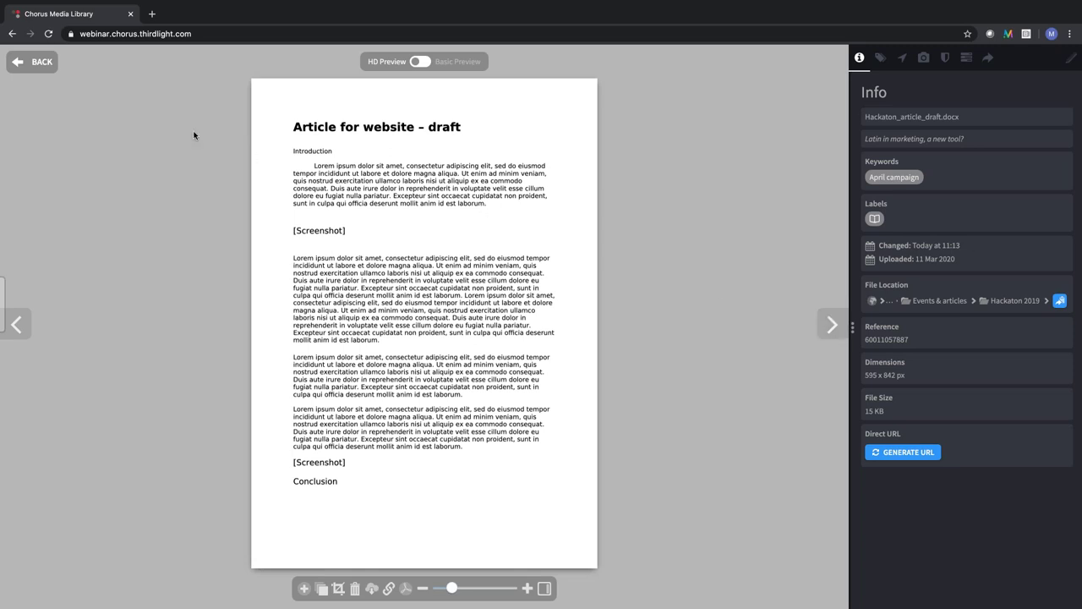
{"action": "left_click", "coordinate": [14, 71]}
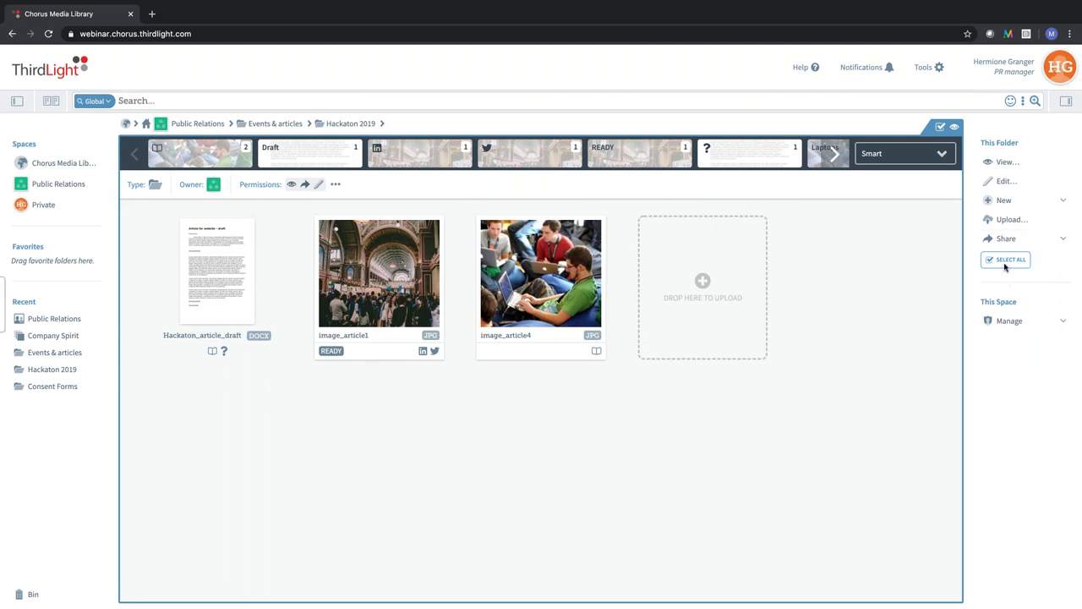
Start sharing Hackaton_article_draft as a collection and add the CEO from the Admins group as recipient
{"action": "left_click", "coordinate": [254, 296]}
{"action": "left_click", "coordinate": [1006, 334]}
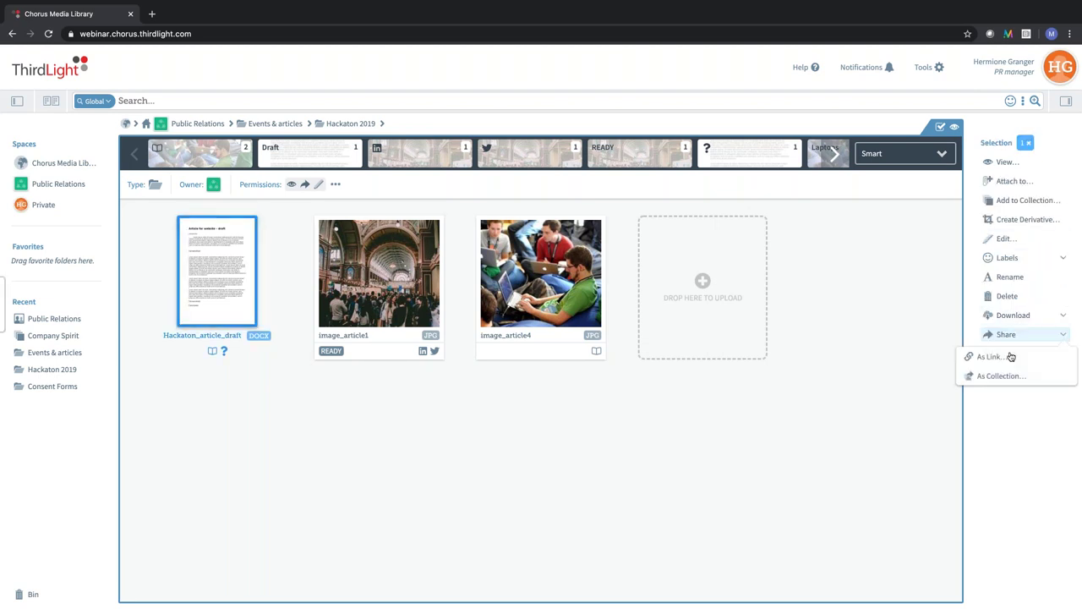
{"action": "left_click", "coordinate": [1000, 376]}
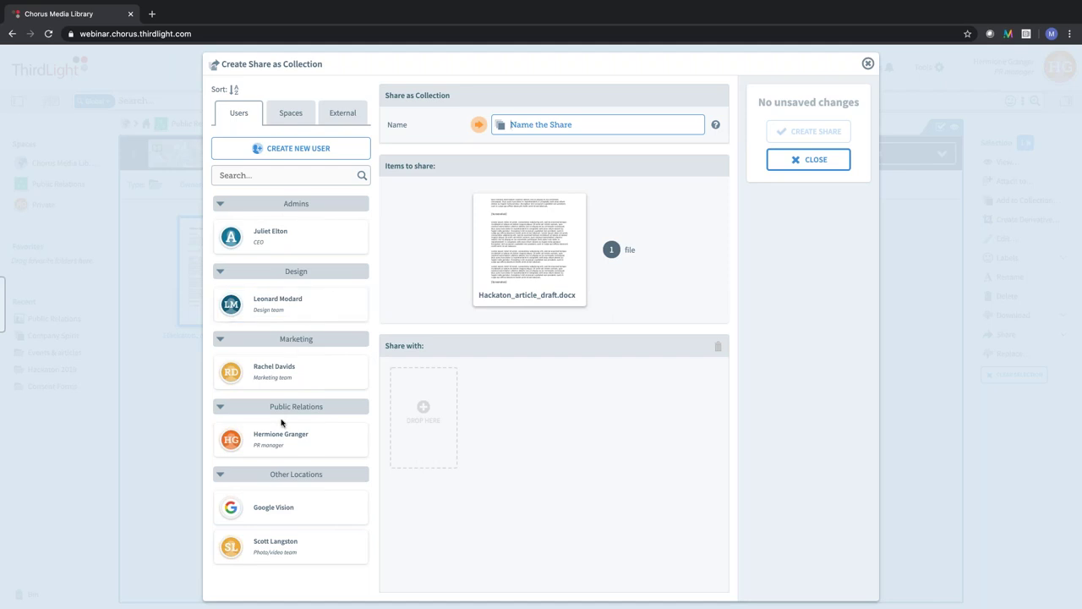
{"action": "left_click_drag", "start_coordinate": [274, 241], "coordinate": [429, 423]}
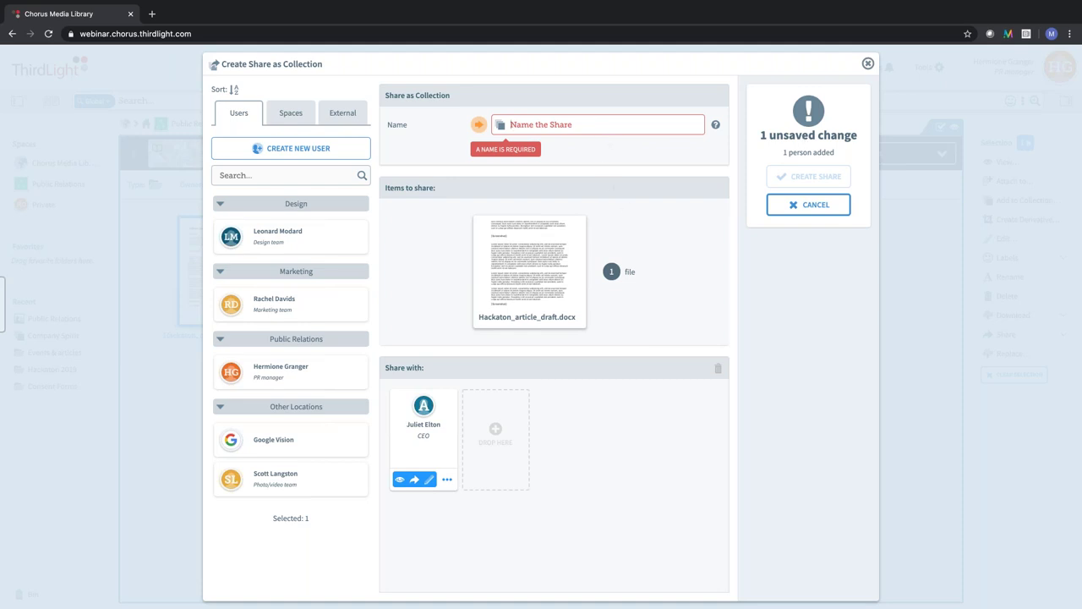
Name the share "approve this please", create it, and dismiss the confirmation
{"action": "type", "text": "approved"}
{"action": "key", "text": "BackSpace"}
{"action": "key", "text": "BackSpace"}
{"action": "type", "text": "this please"}
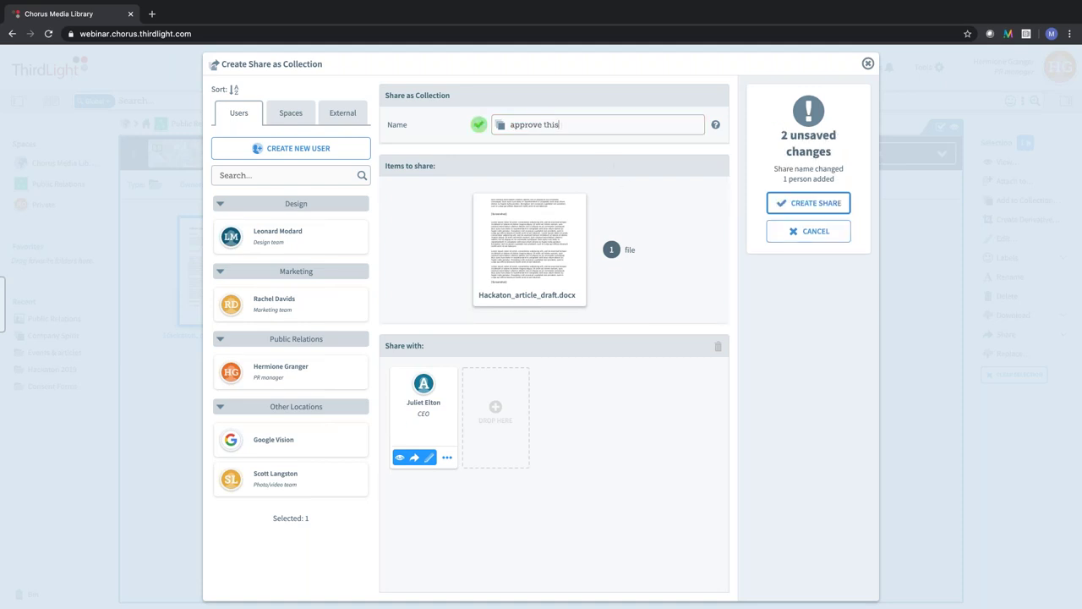
{"action": "left_click", "coordinate": [810, 202]}
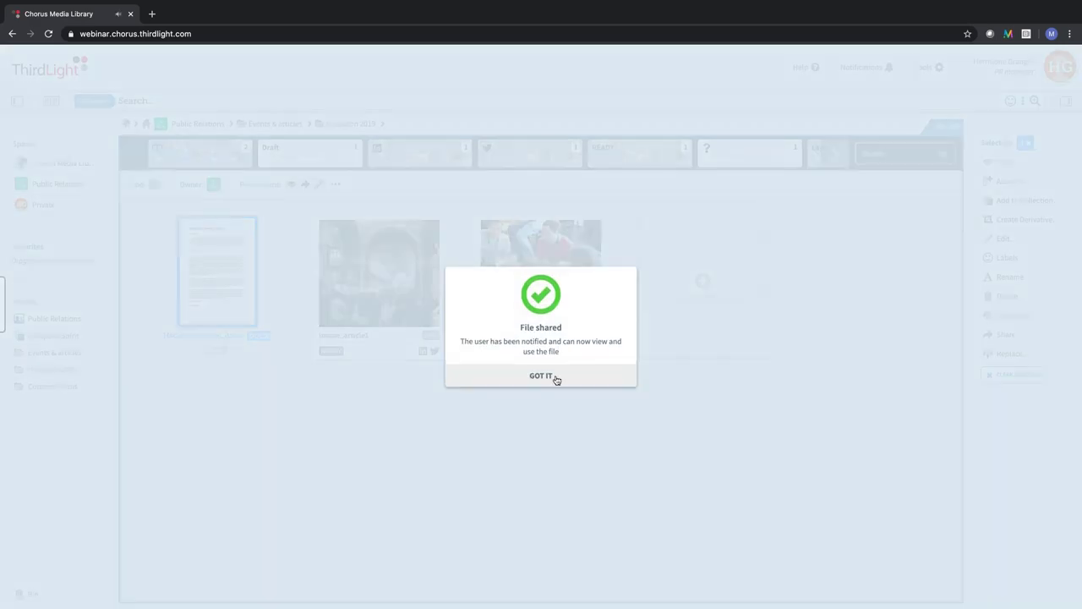
{"action": "left_click", "coordinate": [556, 380]}
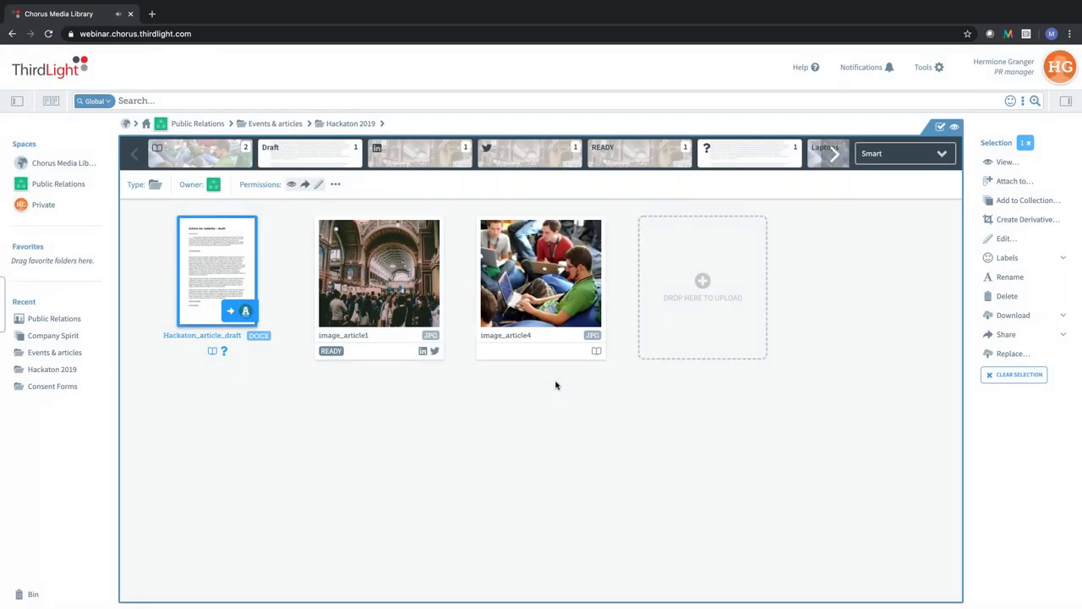
Switch to the CEO's Firefox session and open the "approve this please" shared collection in the Private space
{"action": "key", "text": "ctrl+Right"}
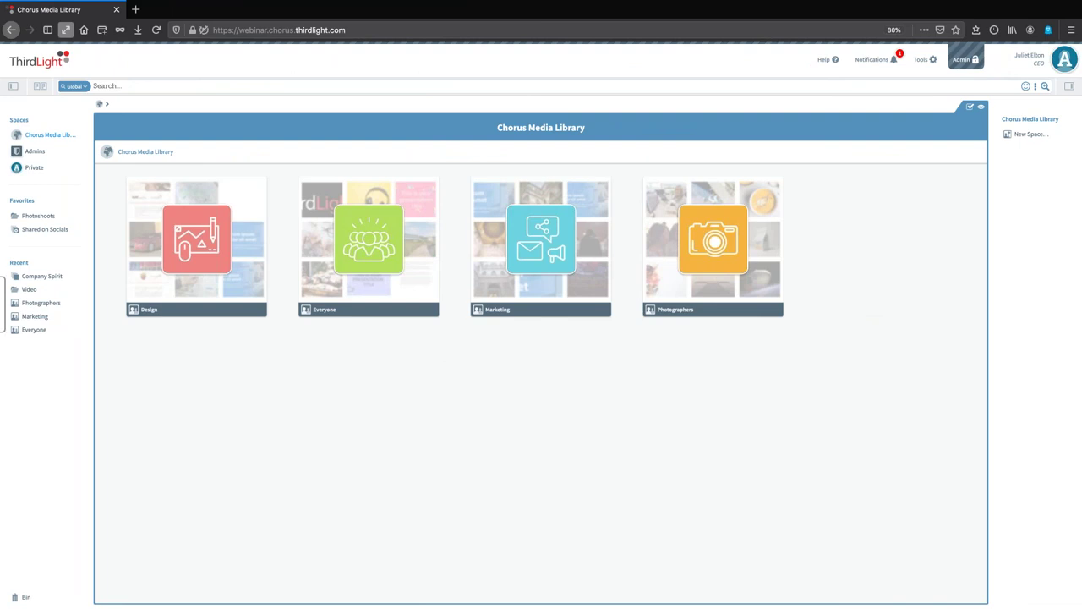
{"action": "left_click", "coordinate": [38, 168]}
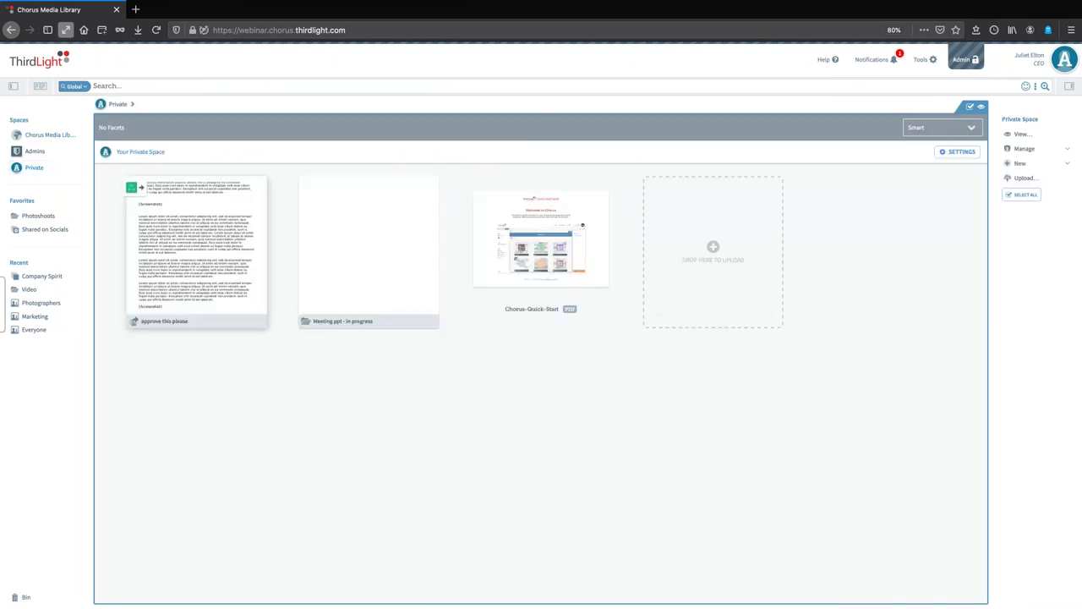
{"action": "left_click", "coordinate": [218, 212]}
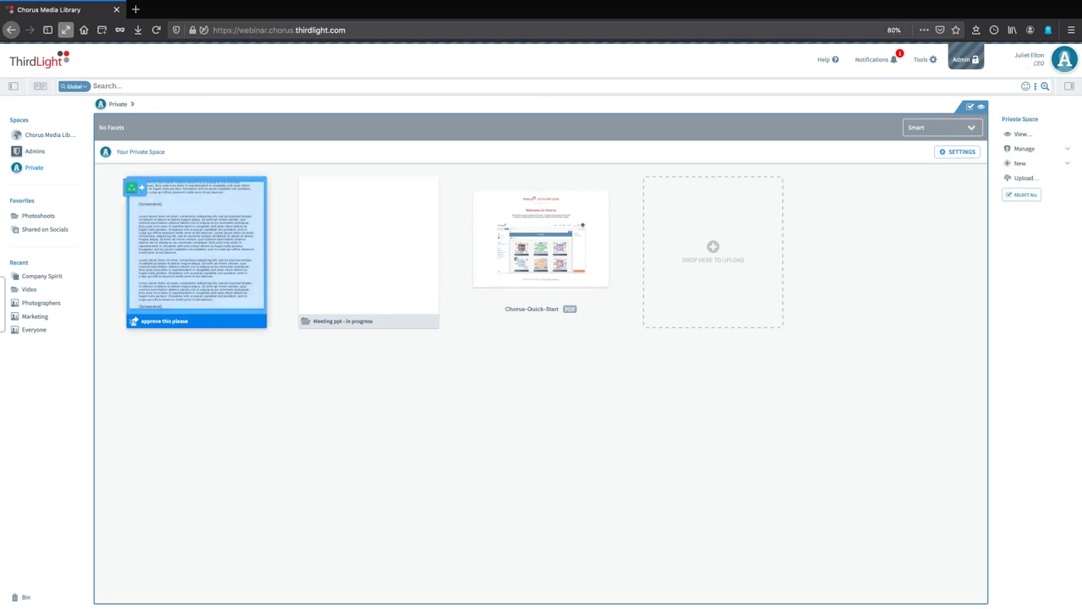
{"action": "double_click", "coordinate": [177, 228]}
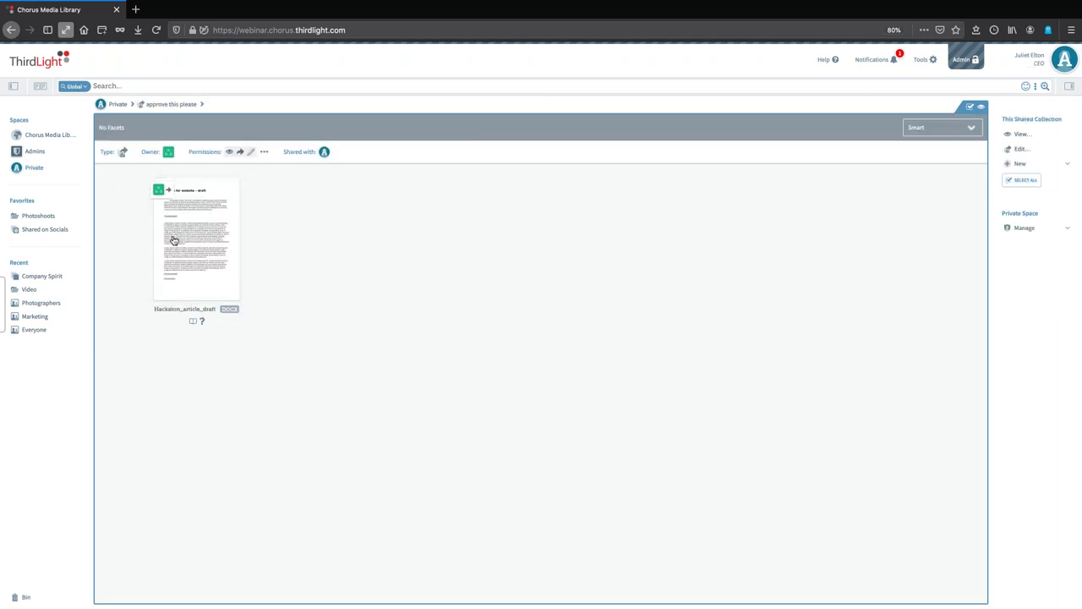
Open the shared Hackaton_article_draft document in full preview and show its editable metadata
{"action": "left_click", "coordinate": [205, 244]}
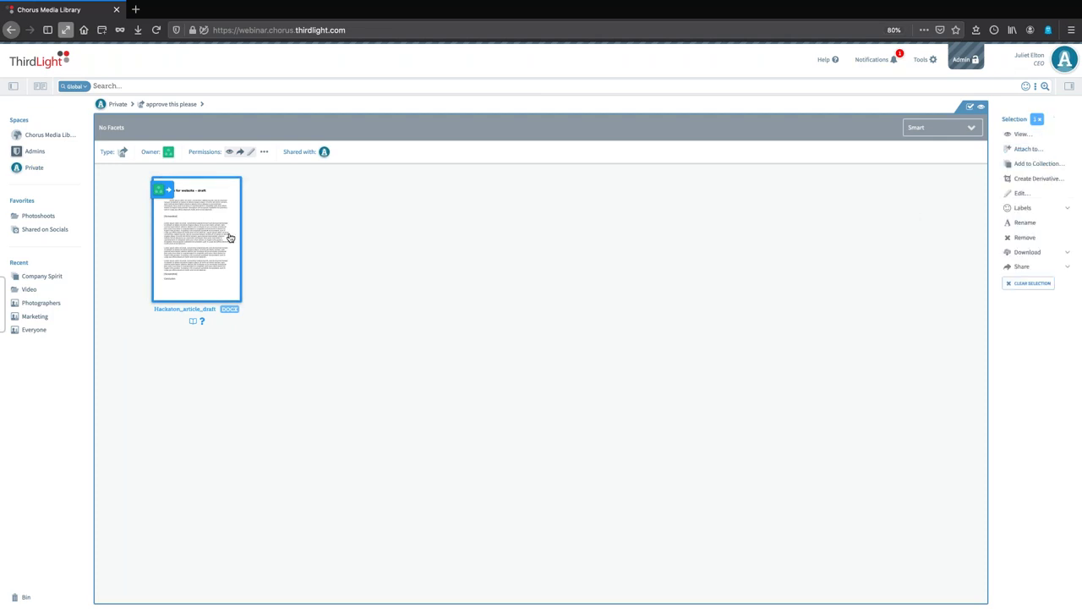
{"action": "left_click", "coordinate": [203, 222]}
{"action": "left_click", "coordinate": [203, 222]}
{"action": "double_click", "coordinate": [203, 222]}
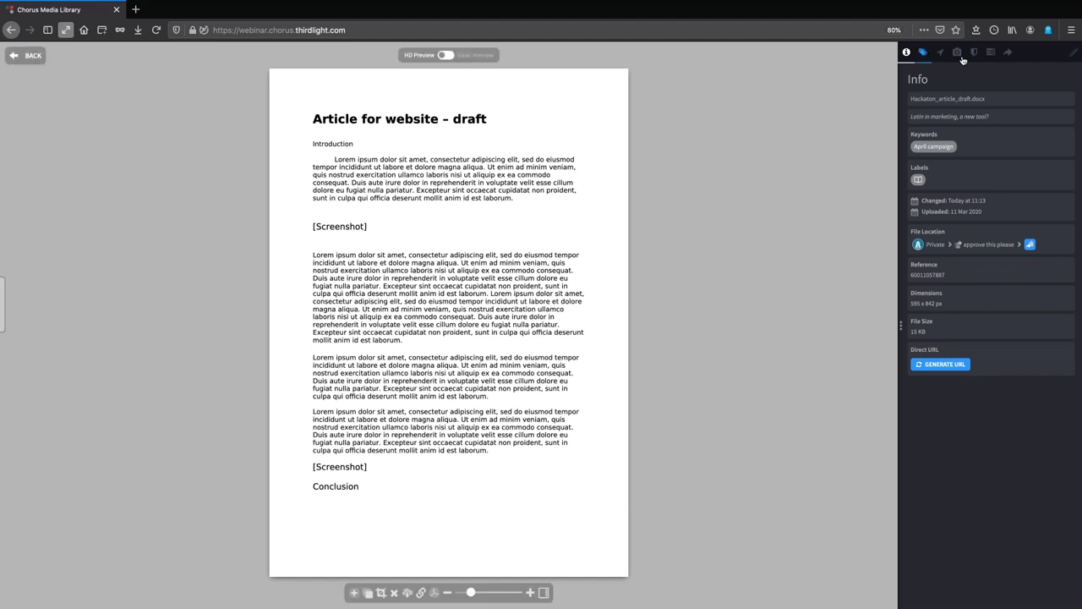
{"action": "left_click", "coordinate": [1073, 52]}
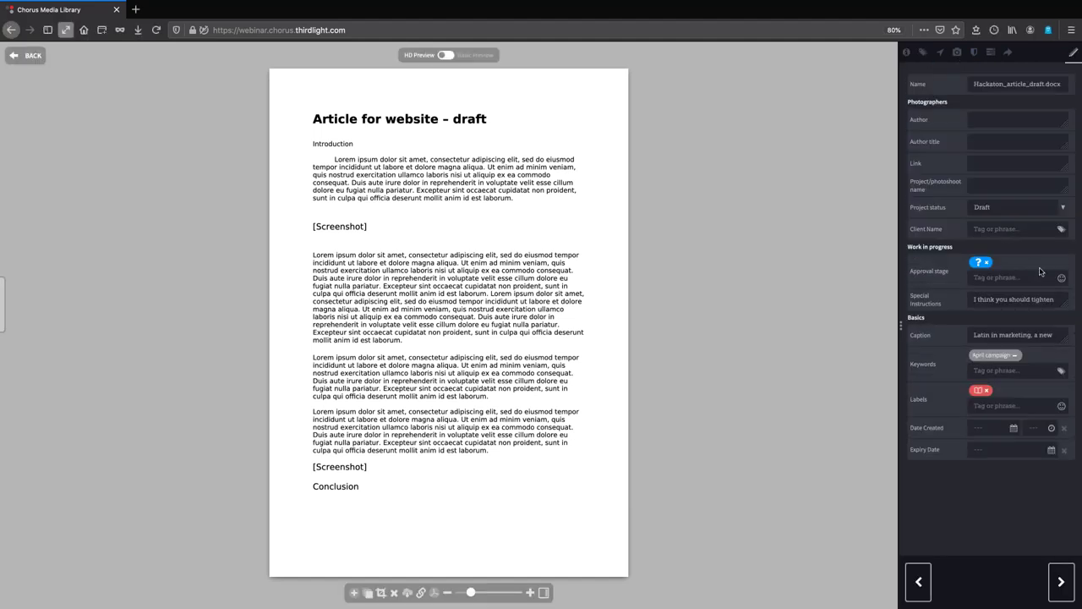
Clear the existing Special Instructions text in the draft's Work in progress metadata
{"action": "left_click", "coordinate": [1062, 279]}
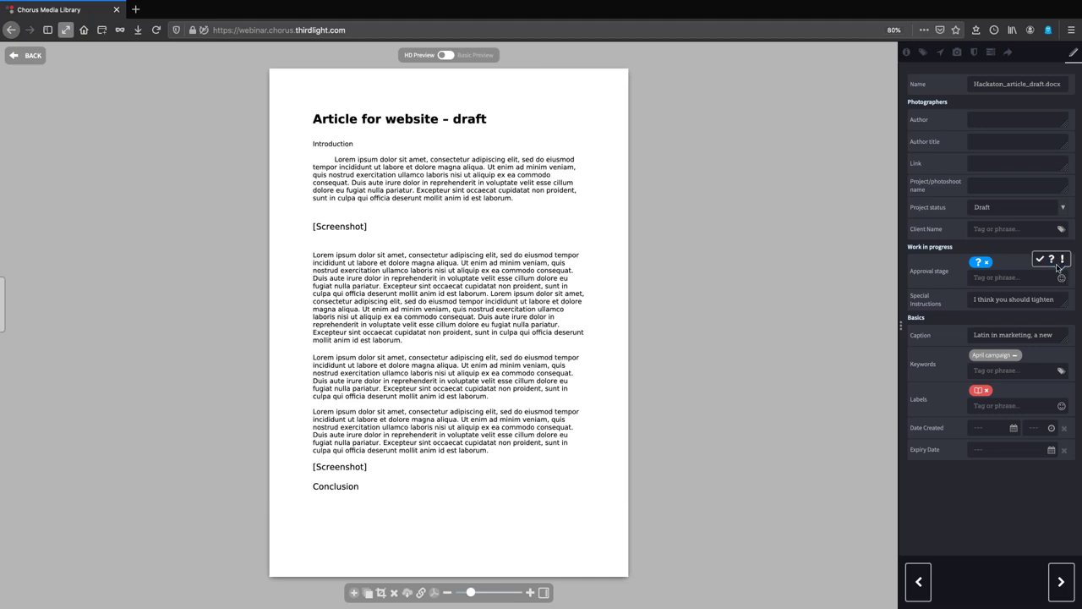
{"action": "left_click", "coordinate": [1045, 303]}
{"action": "key", "text": "ctrl+a"}
{"action": "key", "text": "BackSpace"}
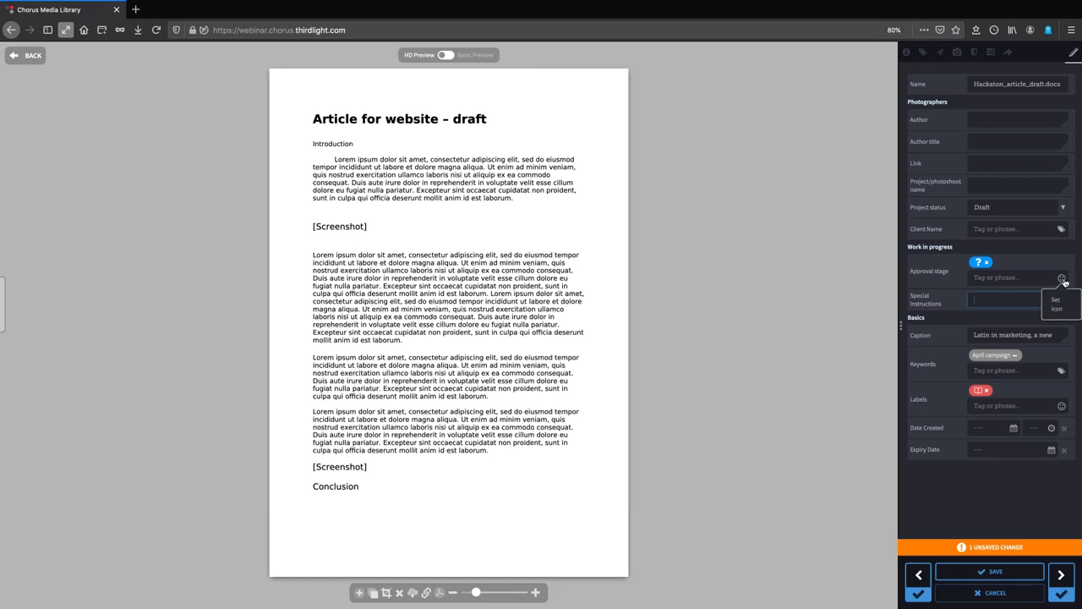
Try the check mark icon as the document's Approval stage and remove it again
{"action": "left_click", "coordinate": [1031, 277]}
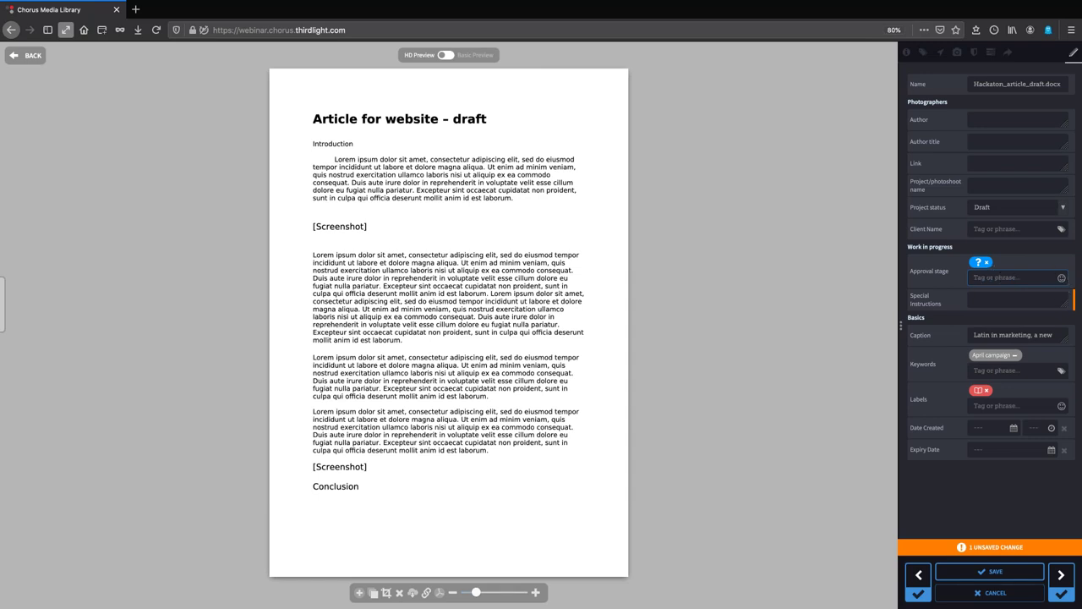
{"action": "left_click", "coordinate": [1062, 277]}
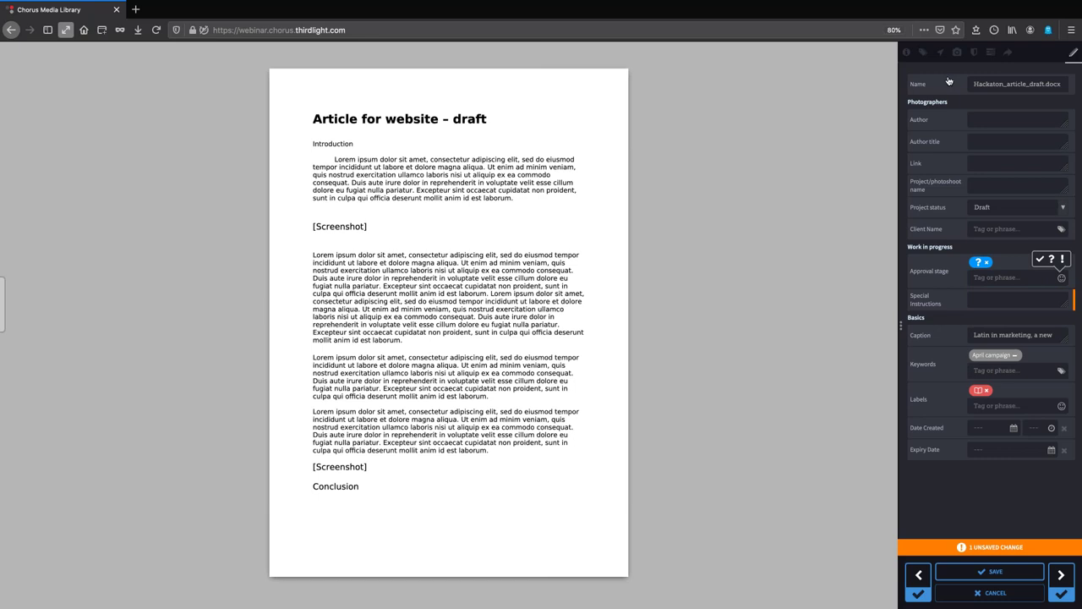
{"action": "left_click", "coordinate": [1041, 258]}
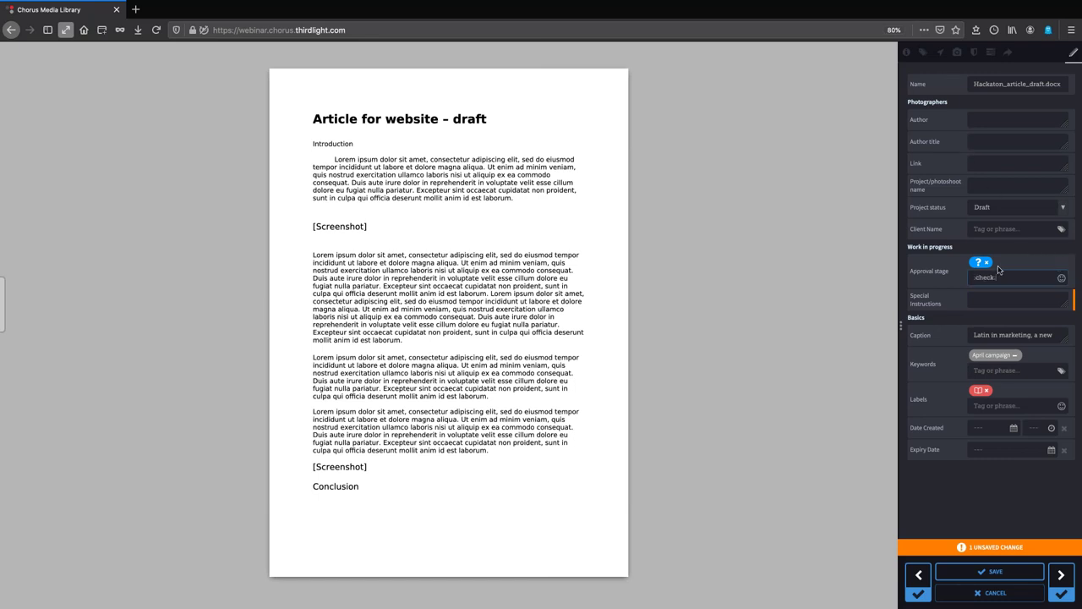
{"action": "key", "text": "Return"}
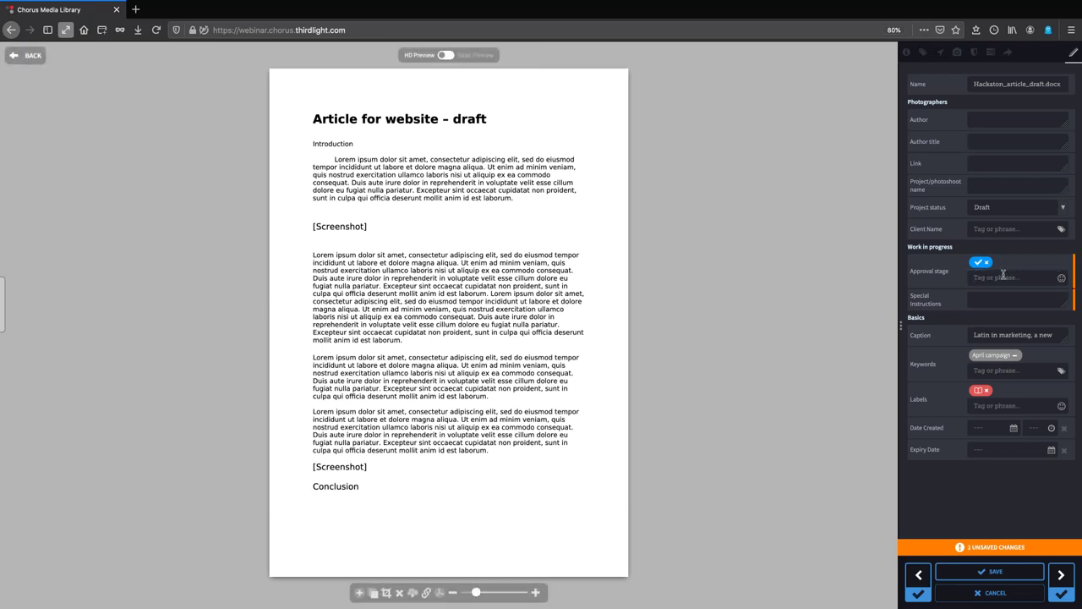
{"action": "key", "text": "BackSpace"}
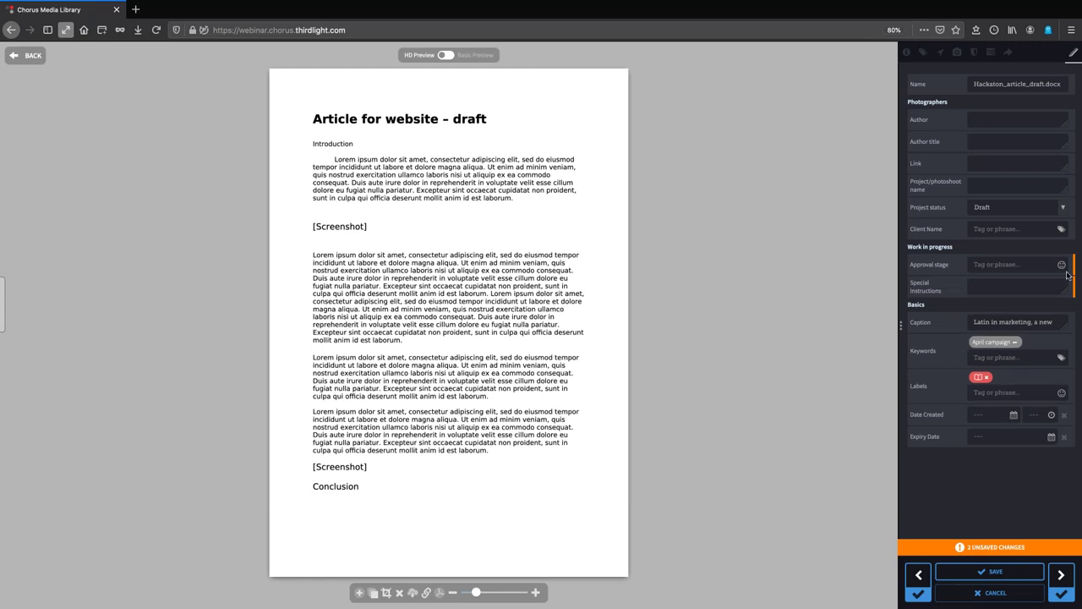
Set the draft's Approval stage to the exclamation mark, enter "Actually could you make it better!" as Special Instructions, and save
{"action": "left_click", "coordinate": [1062, 265]}
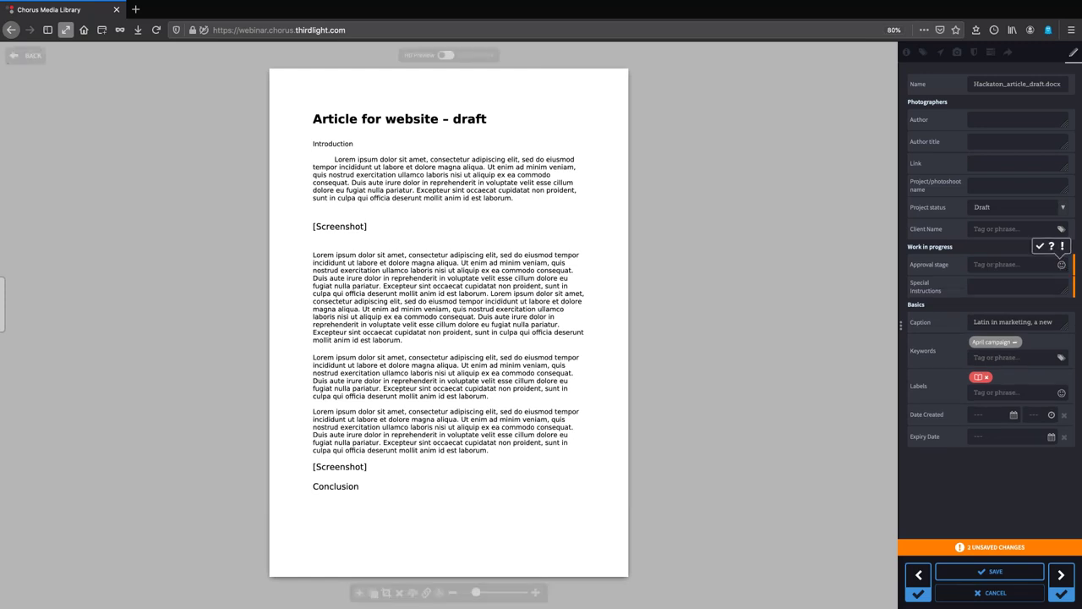
{"action": "left_click", "coordinate": [1062, 246]}
{"action": "left_click", "coordinate": [1017, 304]}
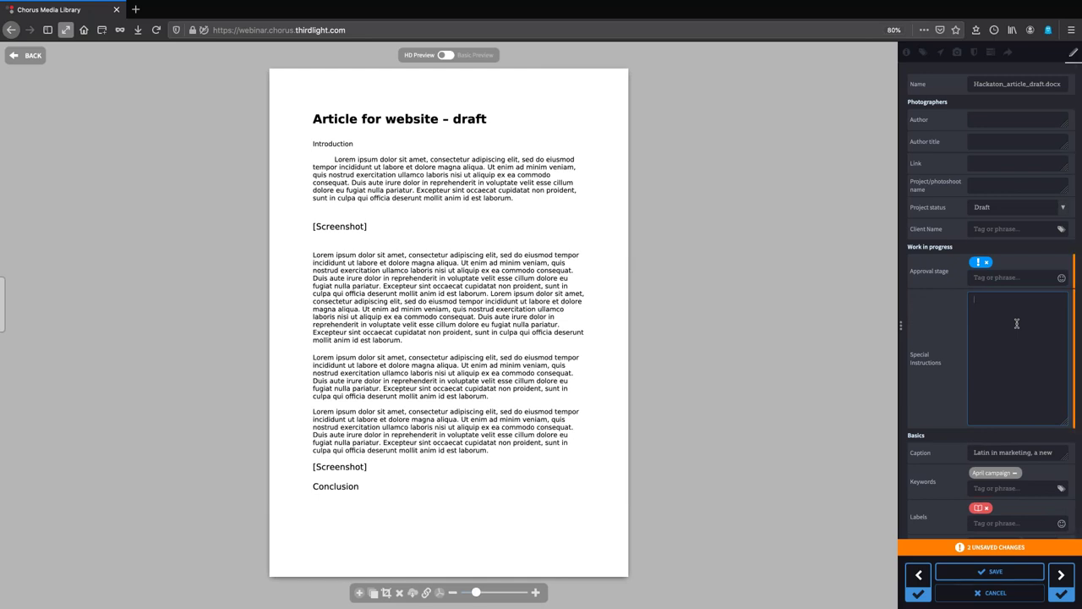
{"action": "type", "text": "Actually coudl you "}
{"action": "type", "text": "c"}
{"action": "key", "text": "BackSpace"}
{"action": "key", "text": "BackSpace"}
{"action": "key", "text": "BackSpace"}
{"action": "key", "text": "BackSpace"}
{"action": "key", "text": "BackSpace"}
{"action": "key", "text": "BackSpace"}
{"action": "key", "text": "BackSpace"}
{"action": "type", "text": "ld you make"}
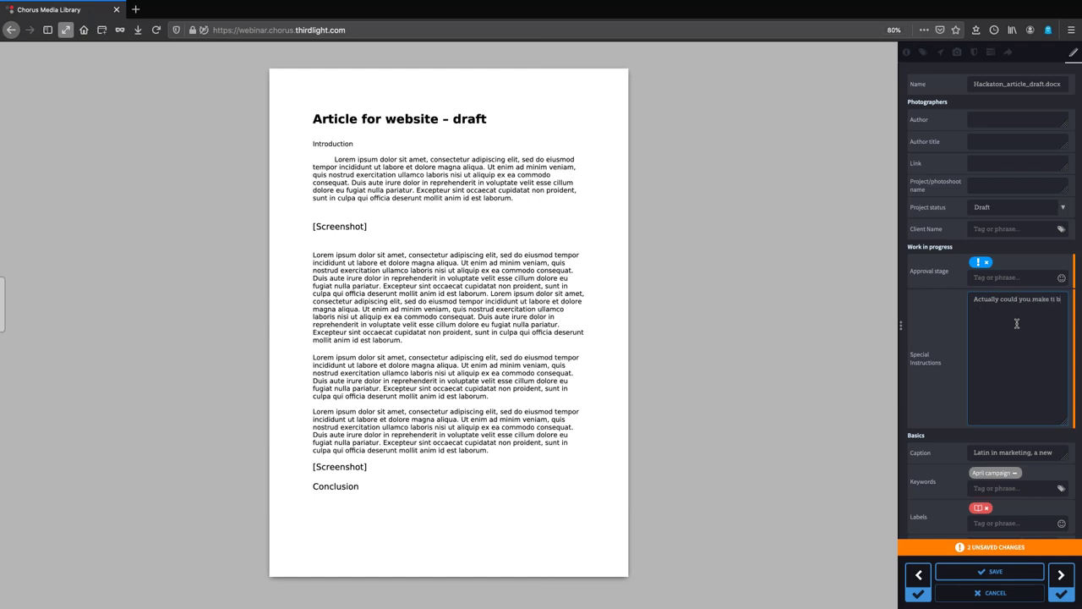
{"action": "type", "text": " it better!"}
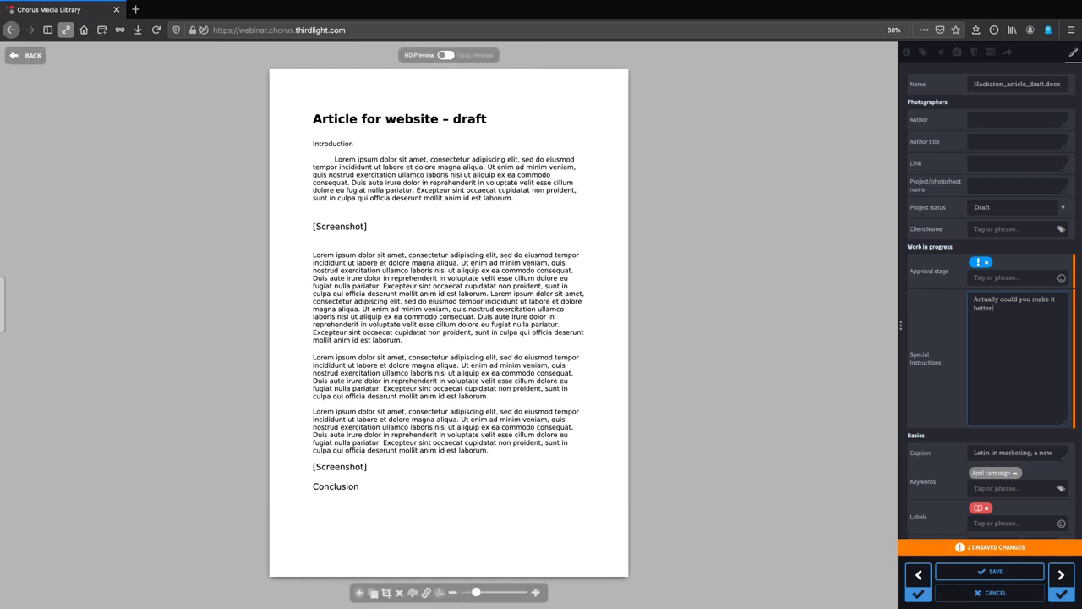
{"action": "left_click", "coordinate": [1007, 574]}
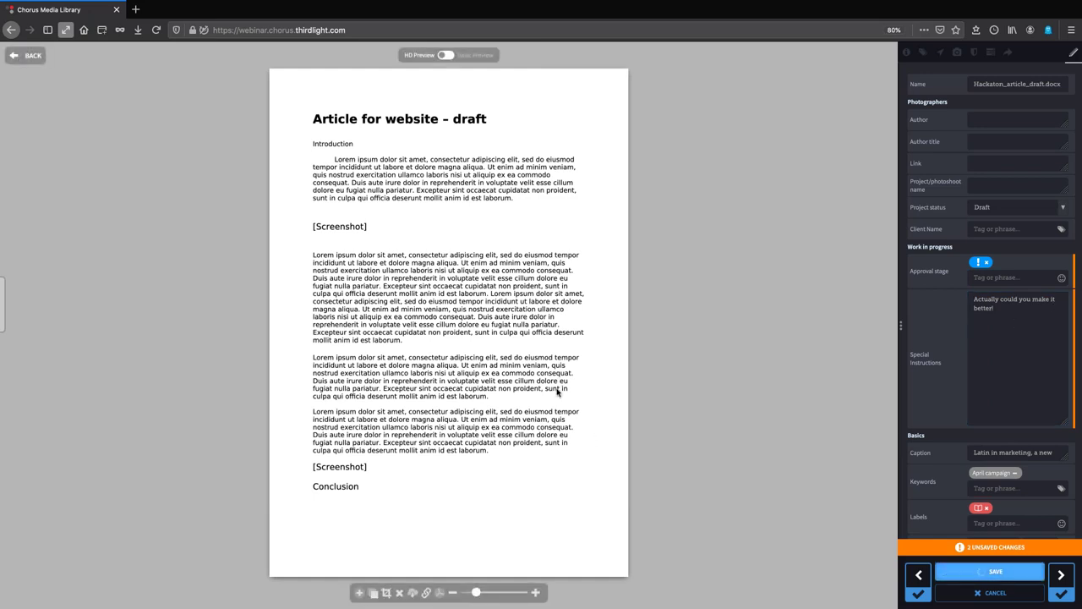
{"action": "left_click", "coordinate": [25, 55]}
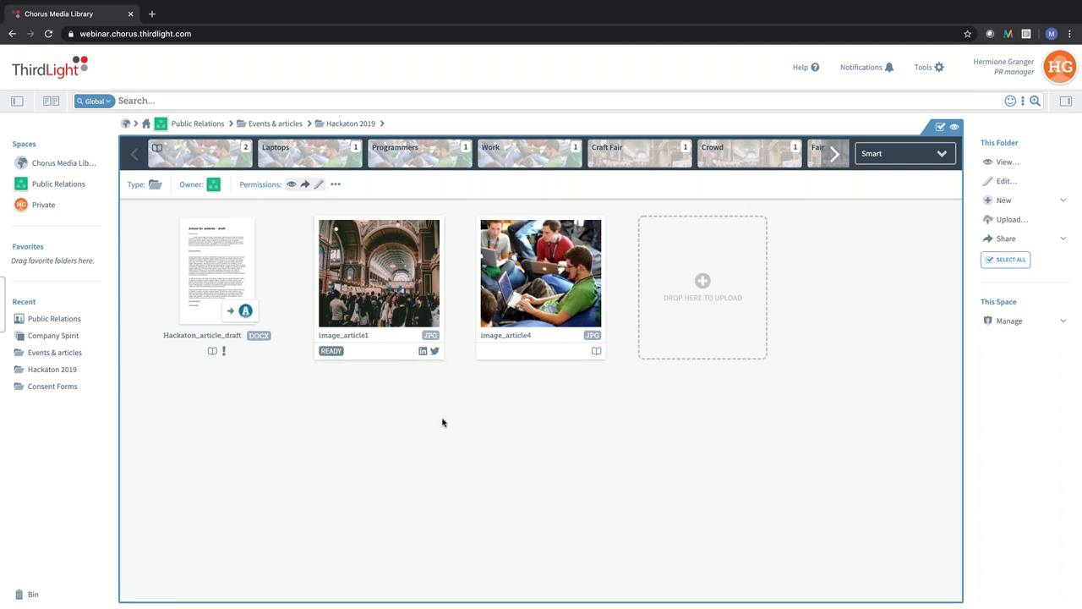
Examine the Replace File options for Hackaton_article_draft in the Hackaton 2019 folder and leave without replacing the file
{"action": "mouse_move", "coordinate": [394, 124]}
{"action": "left_click", "coordinate": [394, 124]}
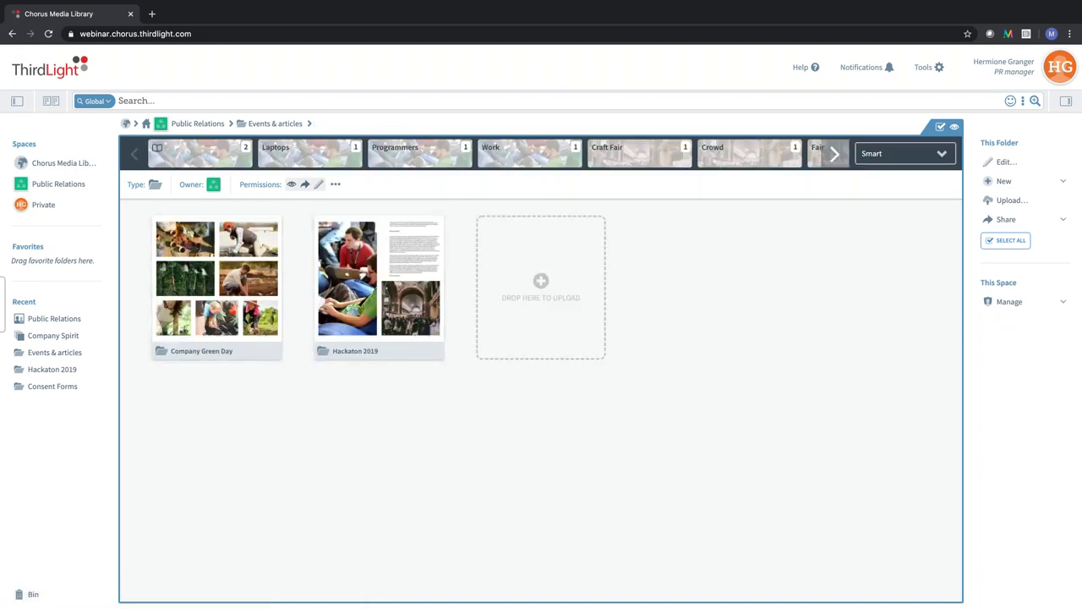
{"action": "double_click", "coordinate": [409, 294]}
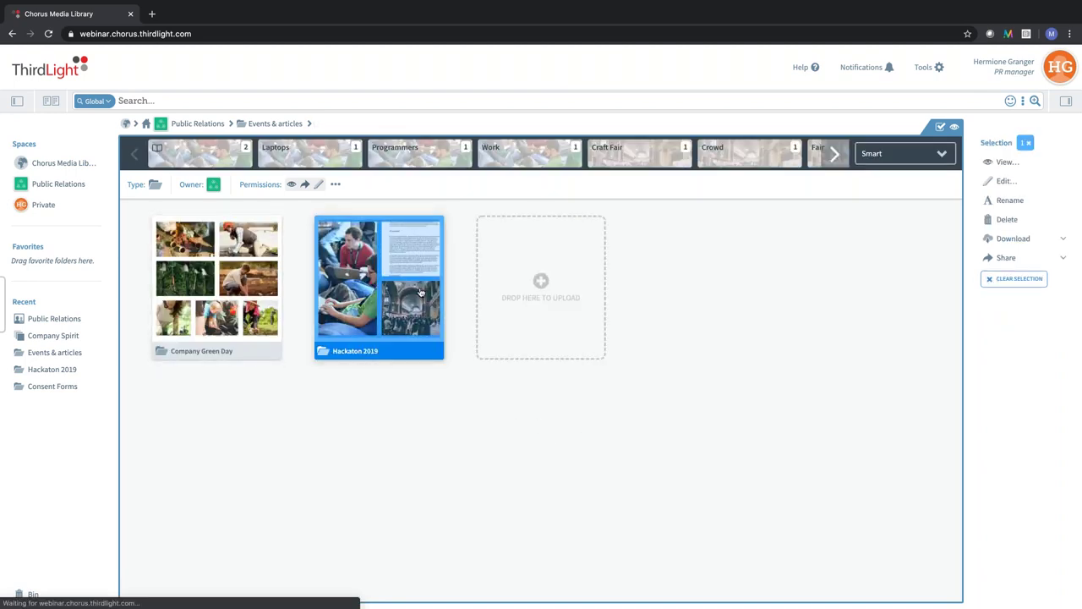
{"action": "left_click", "coordinate": [231, 240]}
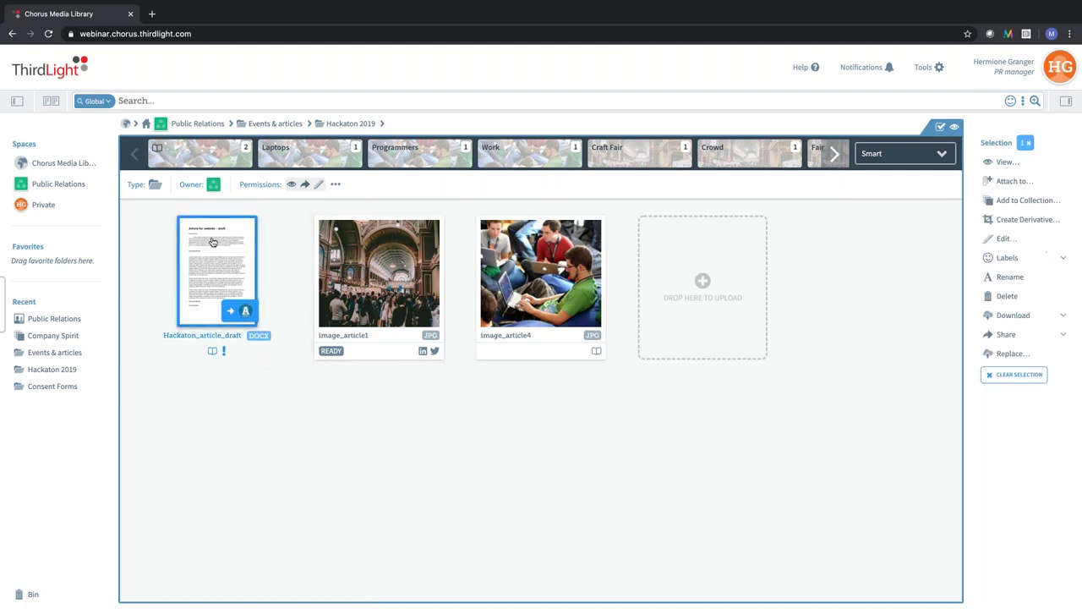
{"action": "left_click", "coordinate": [1010, 354]}
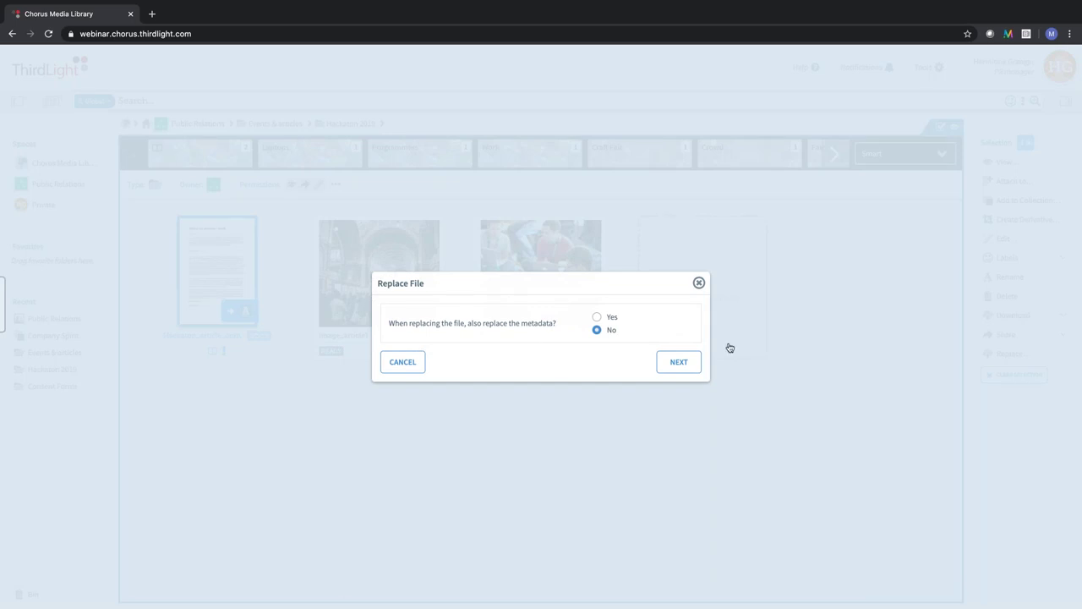
{"action": "left_click", "coordinate": [599, 431]}
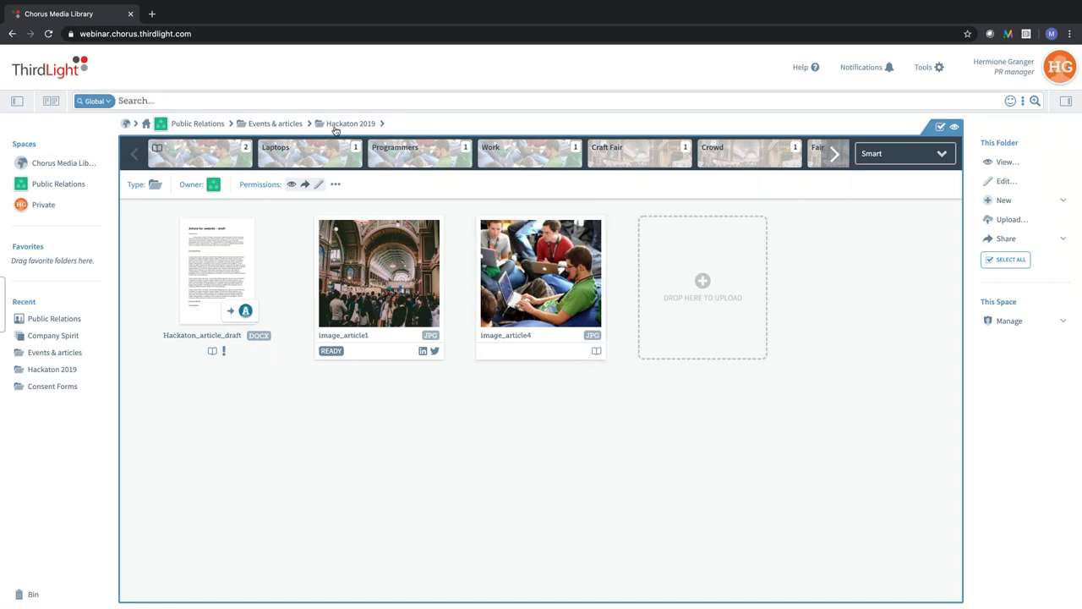
Go up to the Events & articles folder and view the pictures in its Company Green Day folder
{"action": "left_click", "coordinate": [279, 124]}
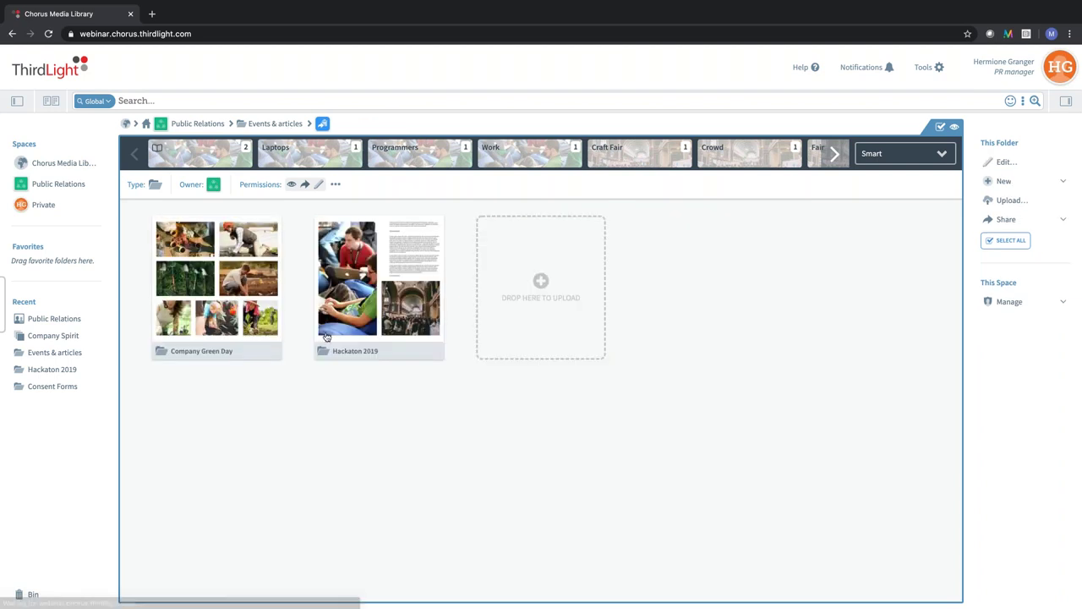
{"action": "left_click", "coordinate": [216, 287]}
{"action": "double_click", "coordinate": [216, 287]}
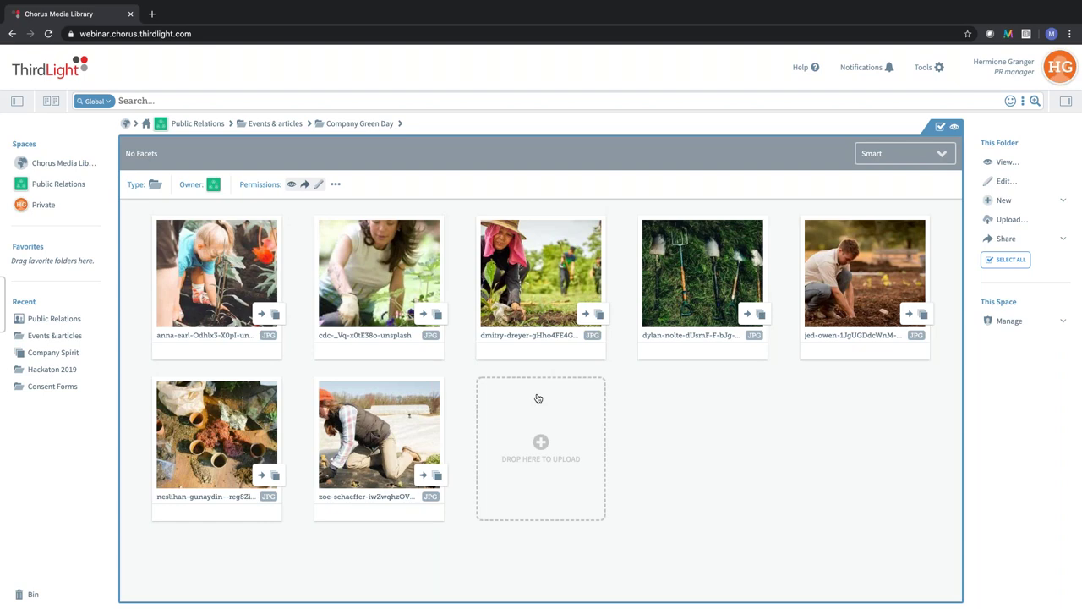
View the videos in the Corporate videos folder and return to the Public Relations space with nothing selected
{"action": "left_click", "coordinate": [182, 124]}
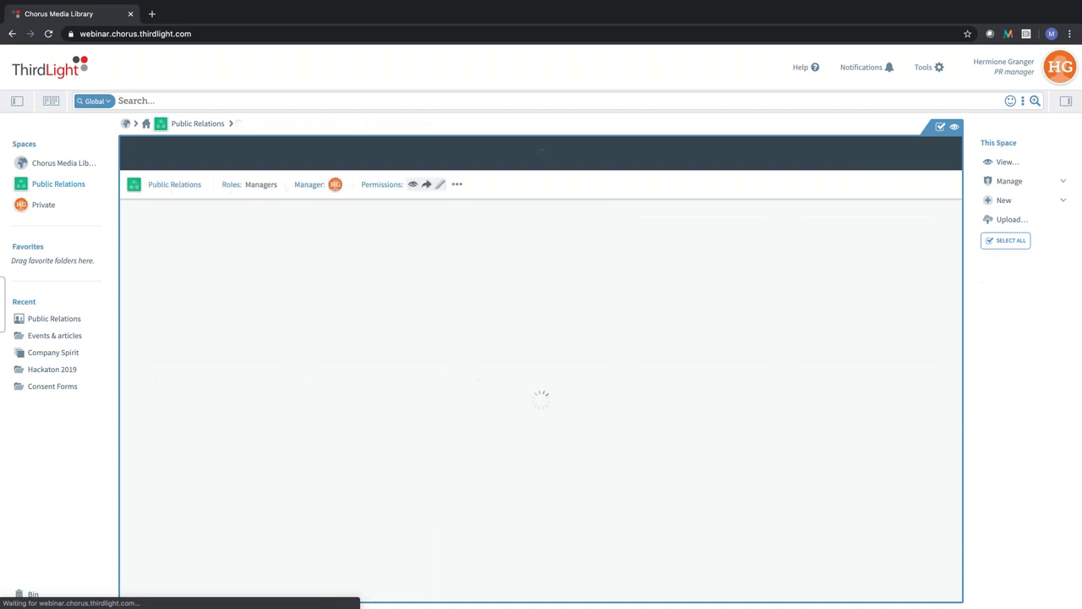
{"action": "double_click", "coordinate": [541, 288]}
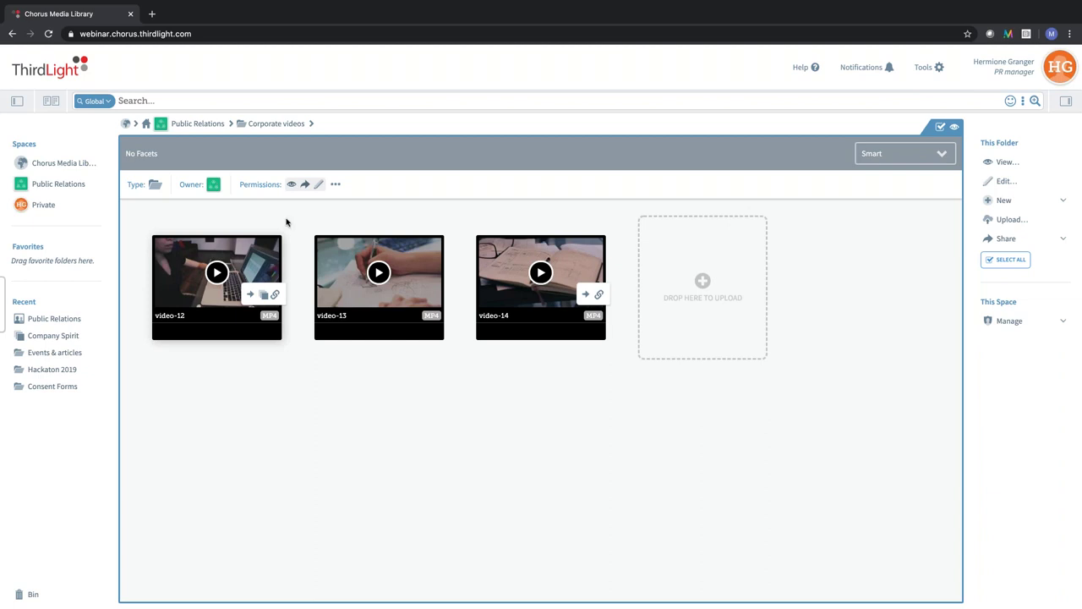
{"action": "left_click", "coordinate": [199, 123]}
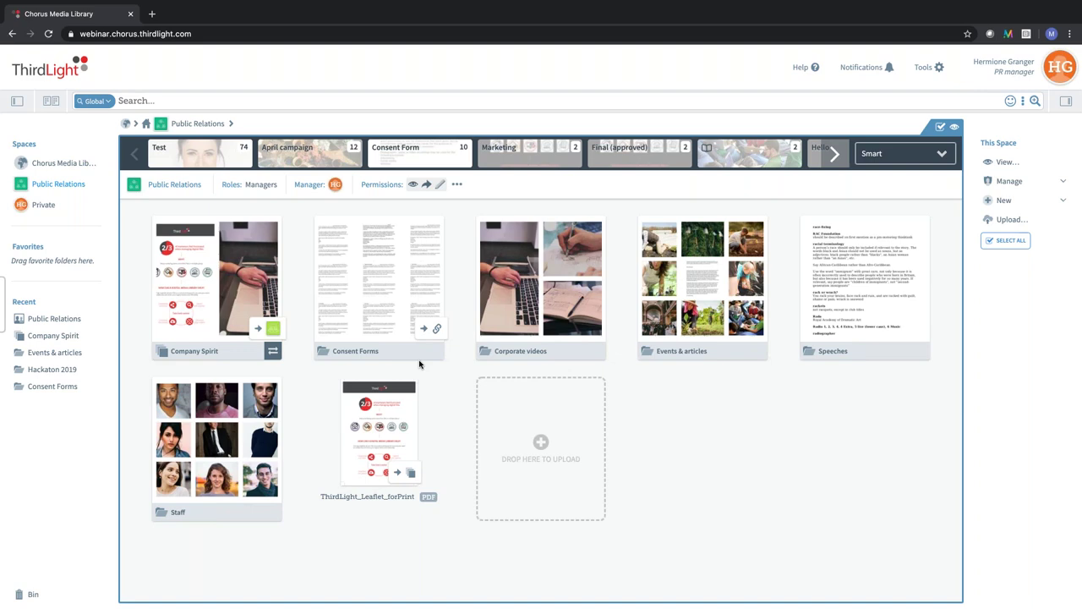
{"action": "left_click", "coordinate": [188, 300]}
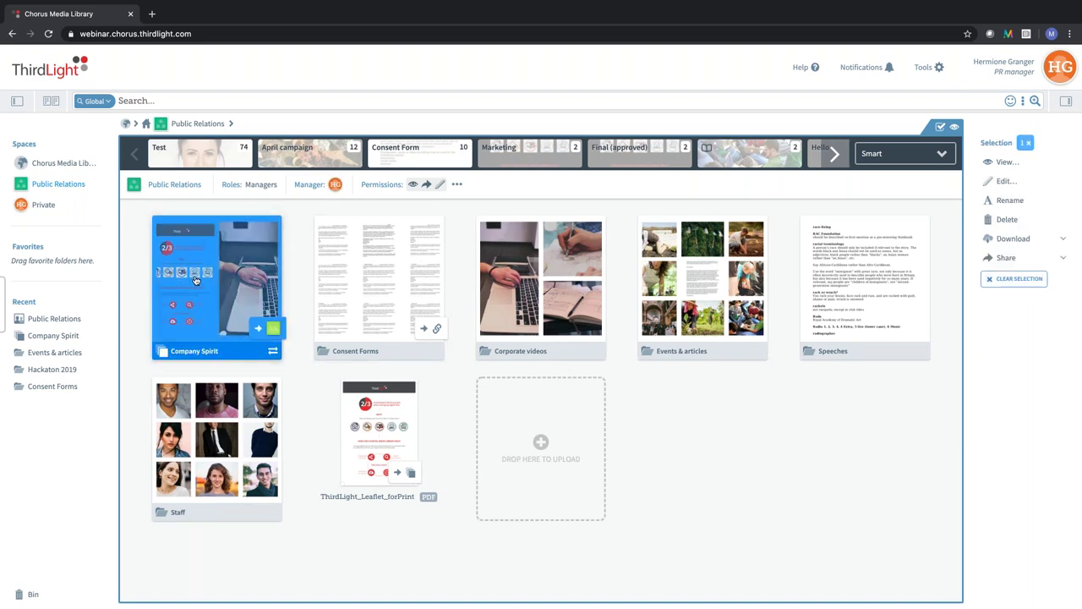
{"action": "left_click", "coordinate": [290, 288]}
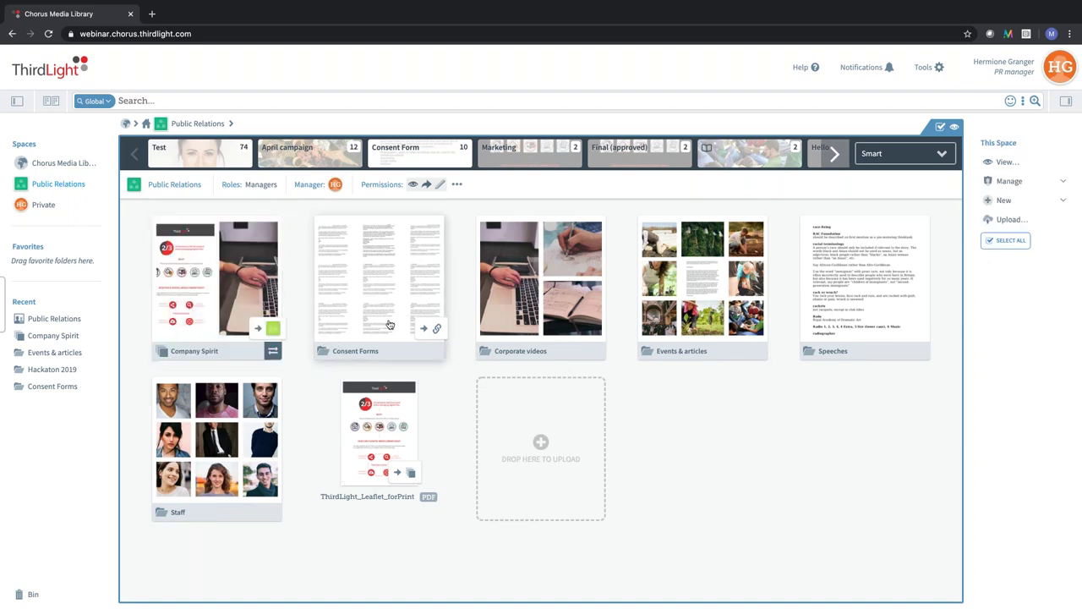
Show two panes side by side and add the Company Green Day folder to the Company Spirit collection
{"action": "left_click", "coordinate": [50, 101]}
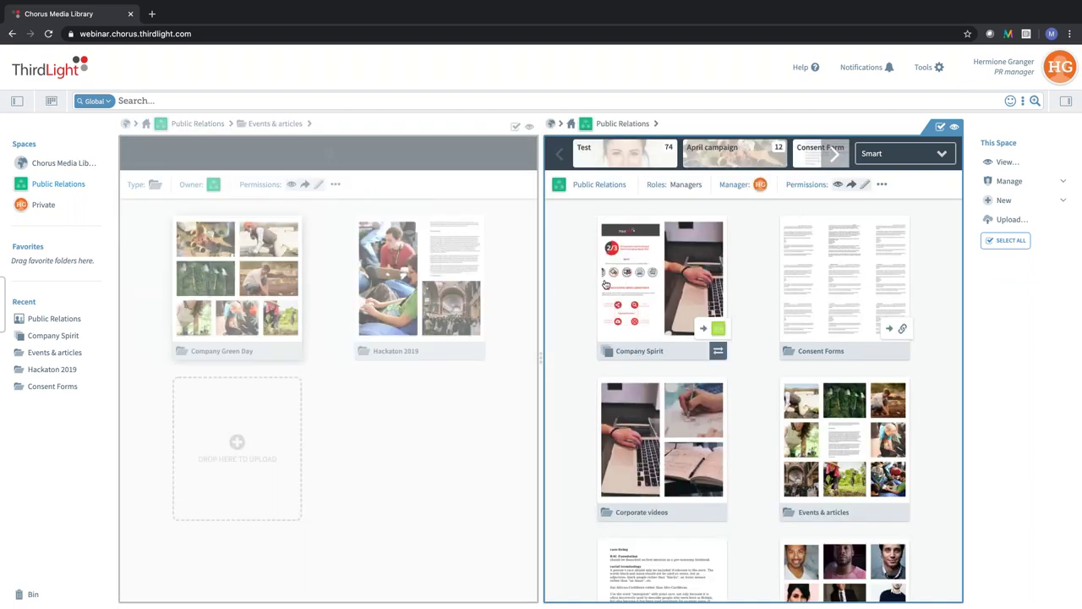
{"action": "left_click", "coordinate": [668, 278]}
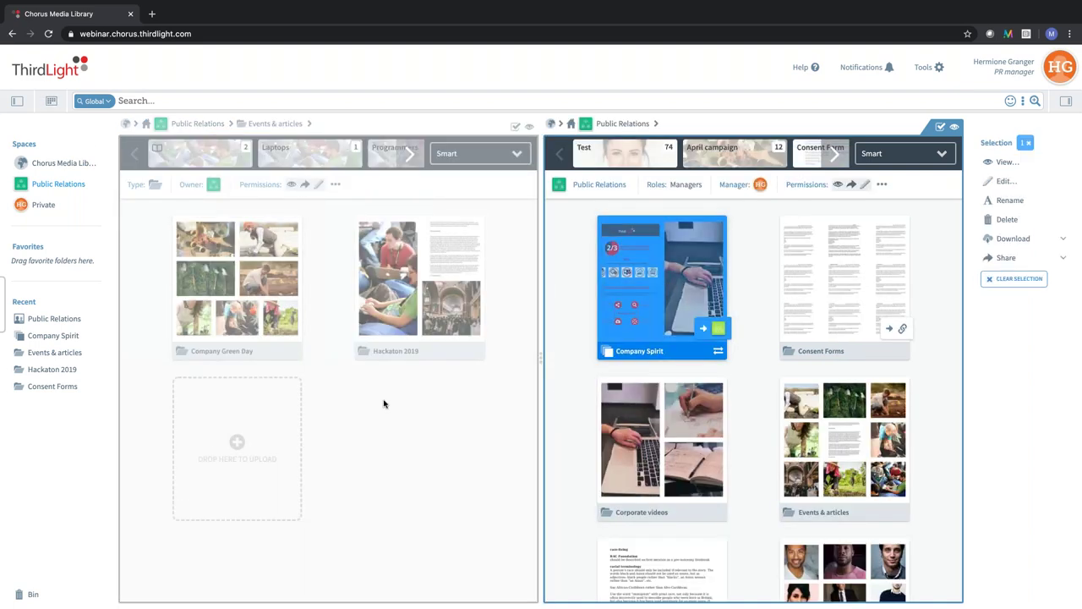
{"action": "left_click", "coordinate": [321, 329]}
{"action": "double_click", "coordinate": [257, 300]}
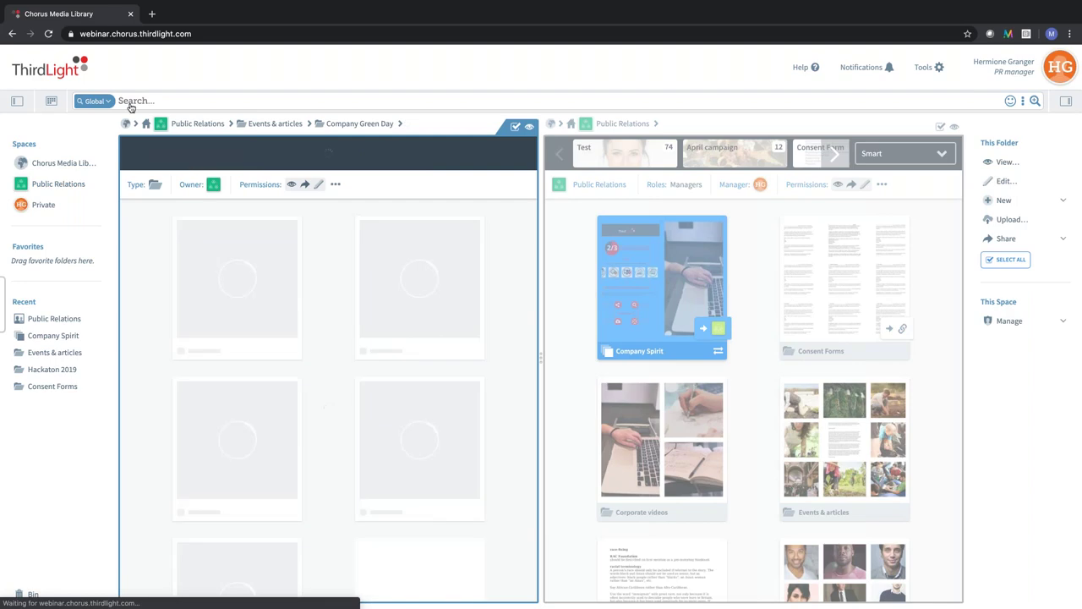
{"action": "key", "text": "alt+Left"}
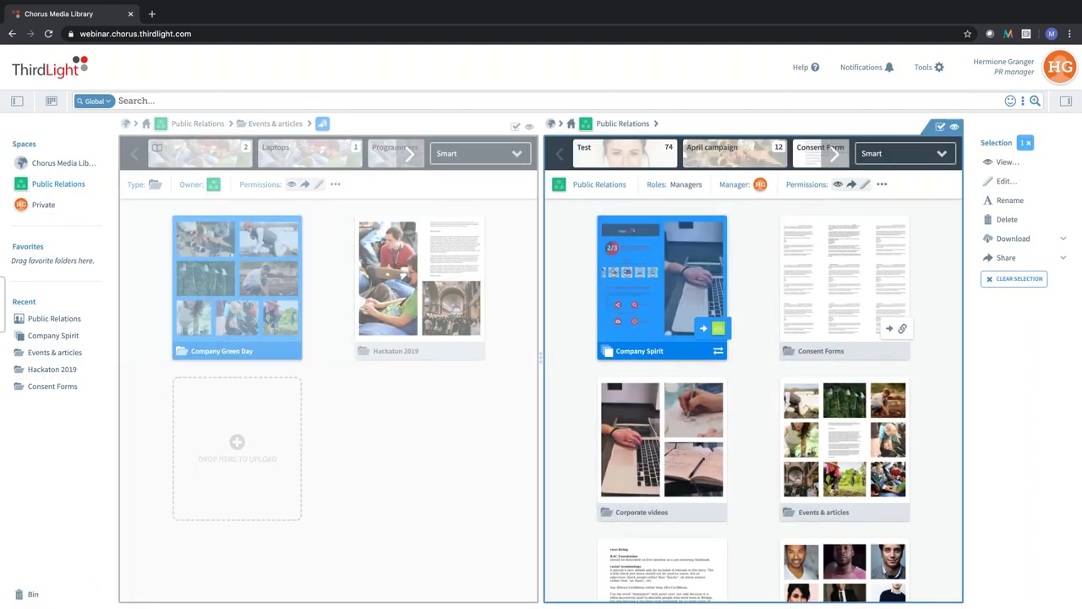
{"action": "left_click", "coordinate": [567, 273]}
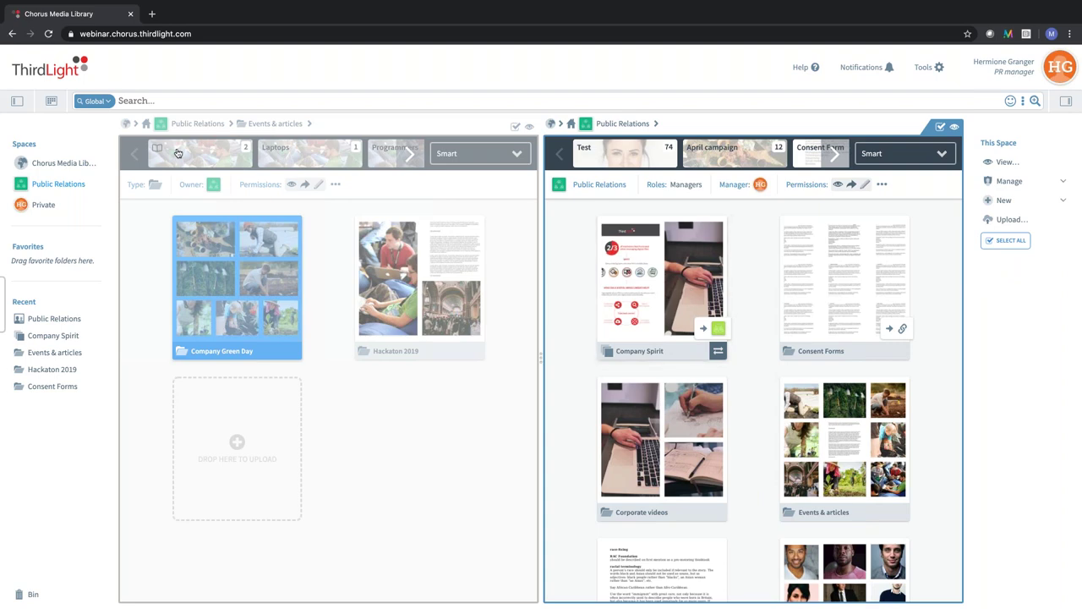
Add the Speech guidelines document from the Speeches folder of Public Relations to the Company Spirit collection
{"action": "left_click", "coordinate": [200, 124]}
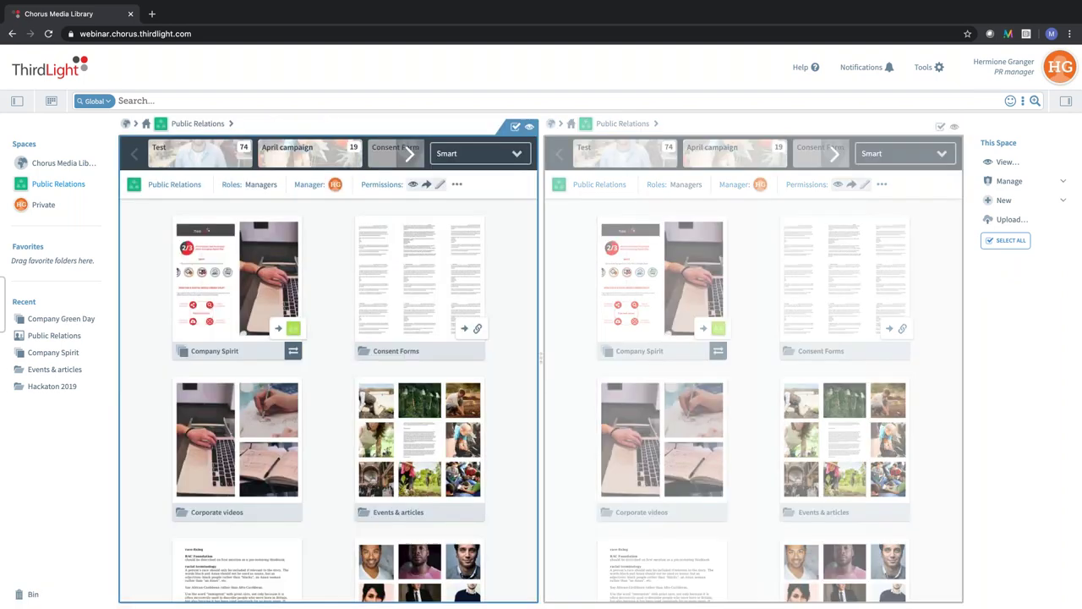
{"action": "scroll", "coordinate": [354, 399], "scroll_direction": "down", "scroll_amount": 2}
{"action": "left_click", "coordinate": [240, 514]}
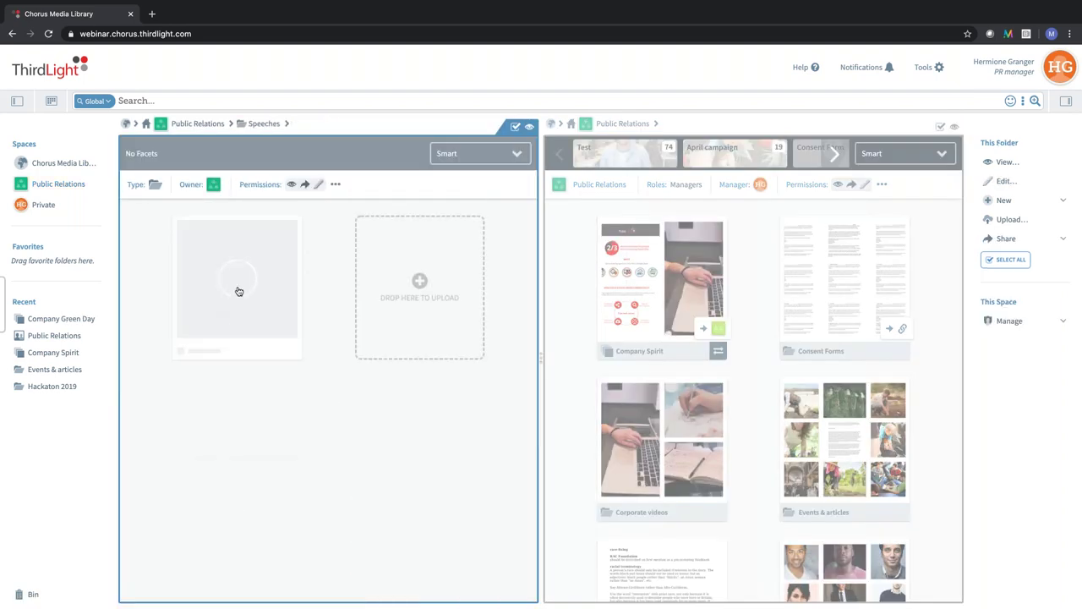
{"action": "left_click_drag", "start_coordinate": [250, 261], "coordinate": [672, 269]}
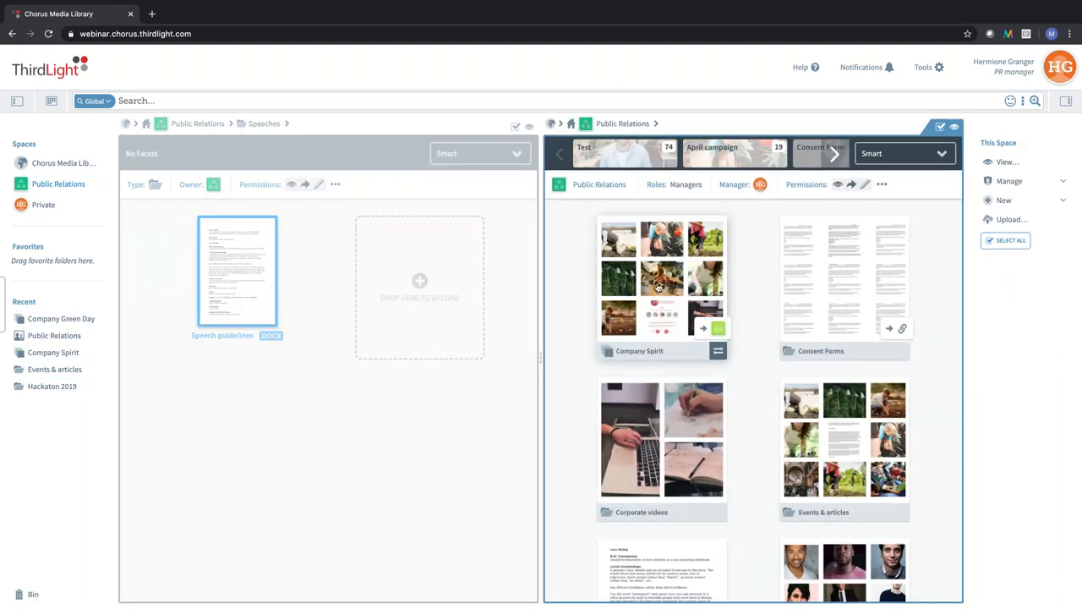
Return to a single pane, view the contents of the Company Spirit collection, and go back to Public Relations
{"action": "left_click", "coordinate": [188, 125]}
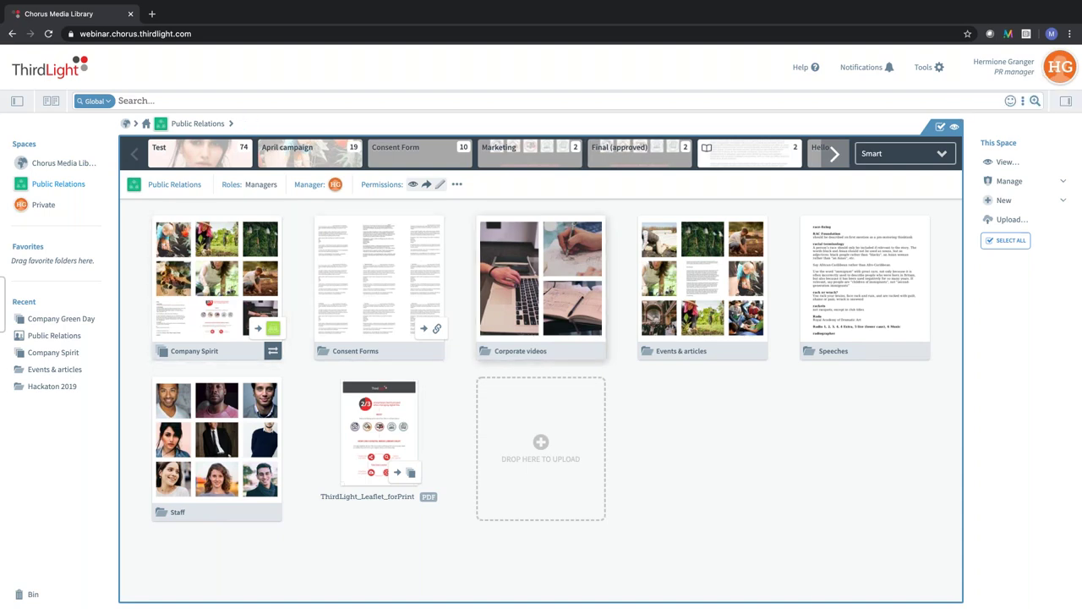
{"action": "left_click", "coordinate": [217, 259]}
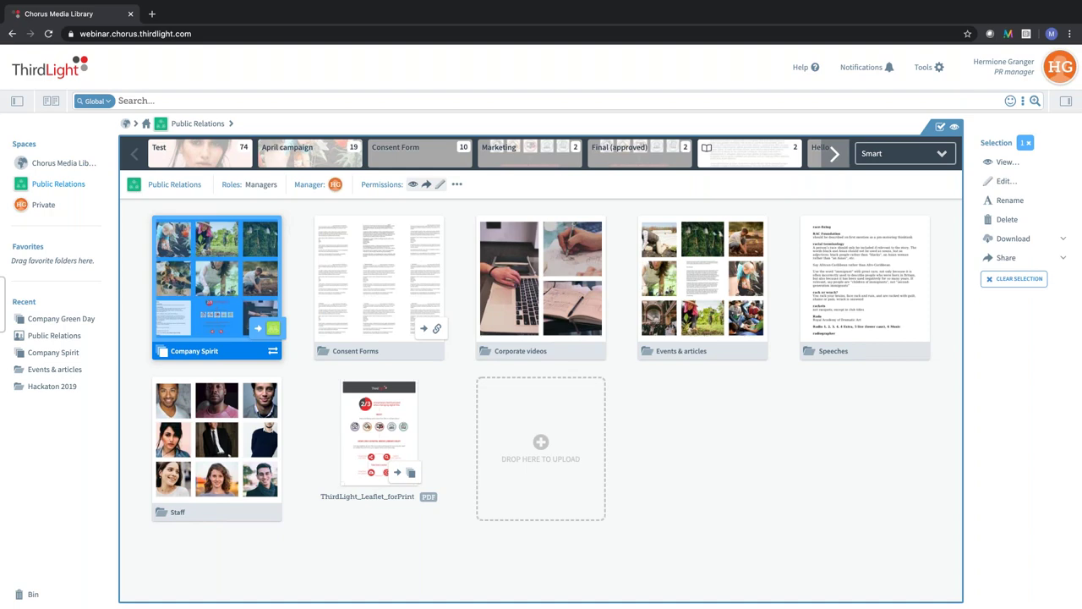
{"action": "double_click", "coordinate": [217, 260]}
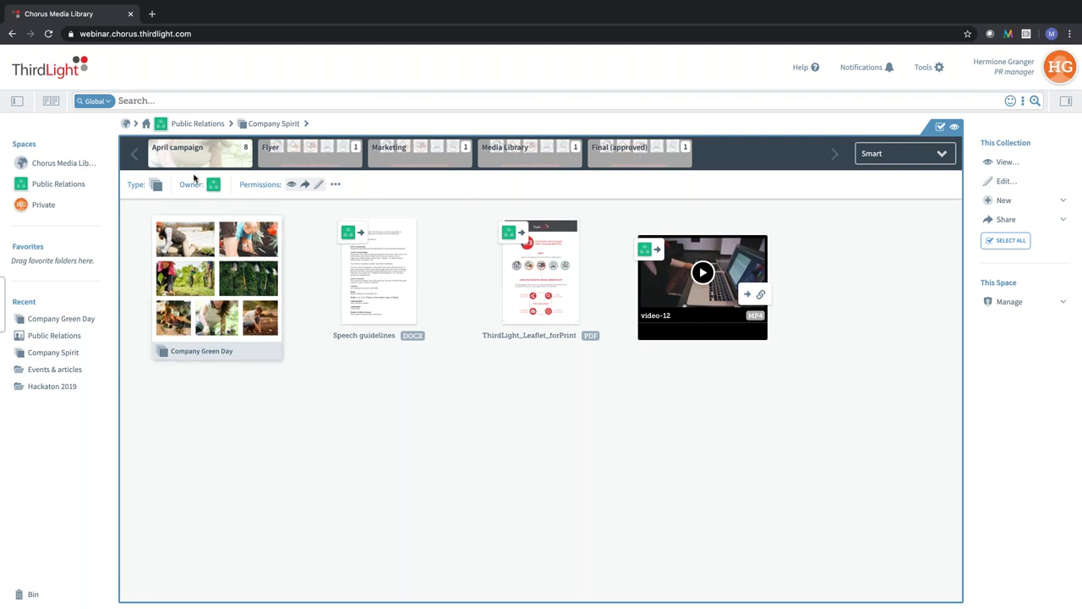
{"action": "left_click", "coordinate": [318, 123]}
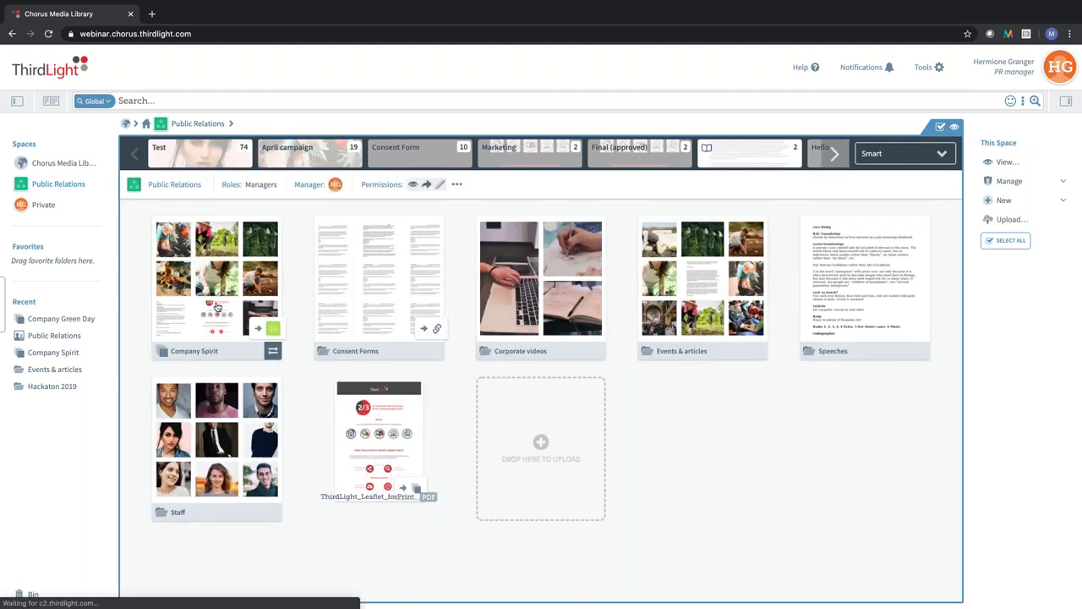
Switch to the CEO's Firefox session and select the shared Company Spirit collection in the Everyone space
{"action": "left_click", "coordinate": [238, 293]}
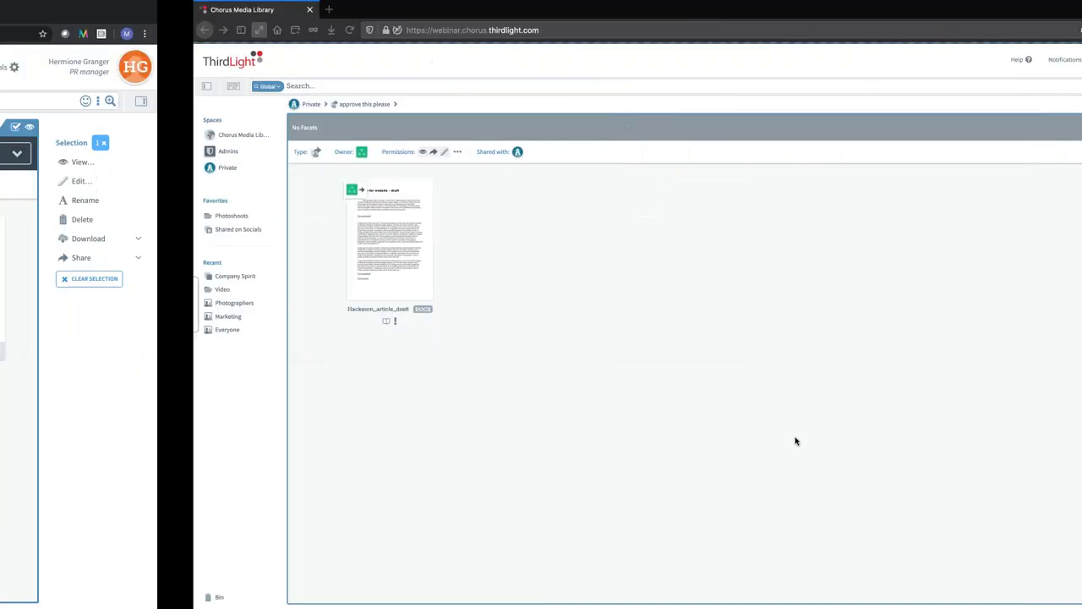
{"action": "left_click", "coordinate": [49, 135]}
{"action": "double_click", "coordinate": [332, 226]}
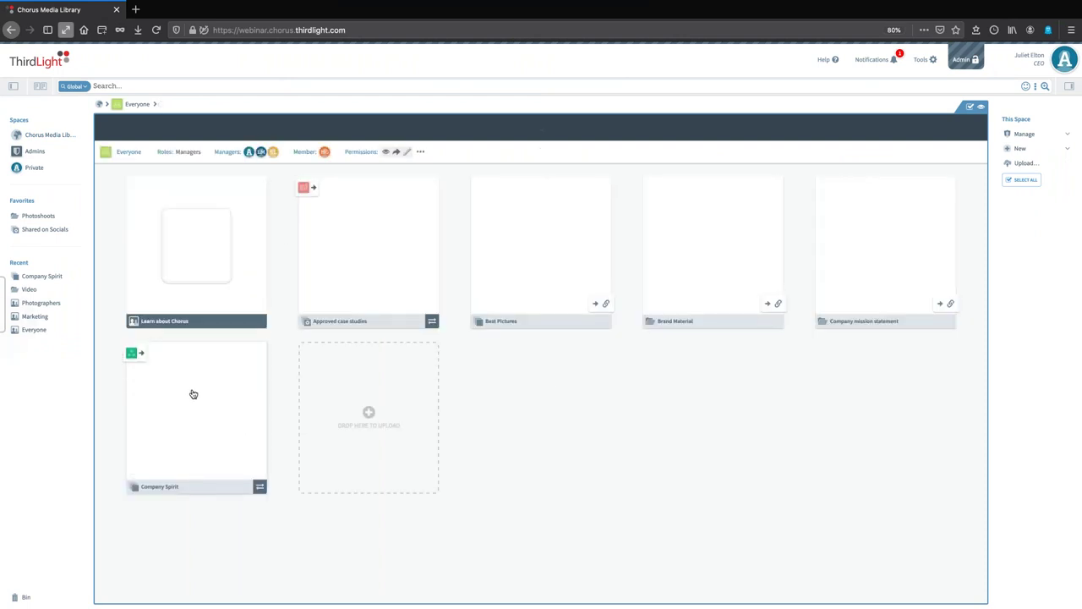
{"action": "left_click", "coordinate": [202, 402]}
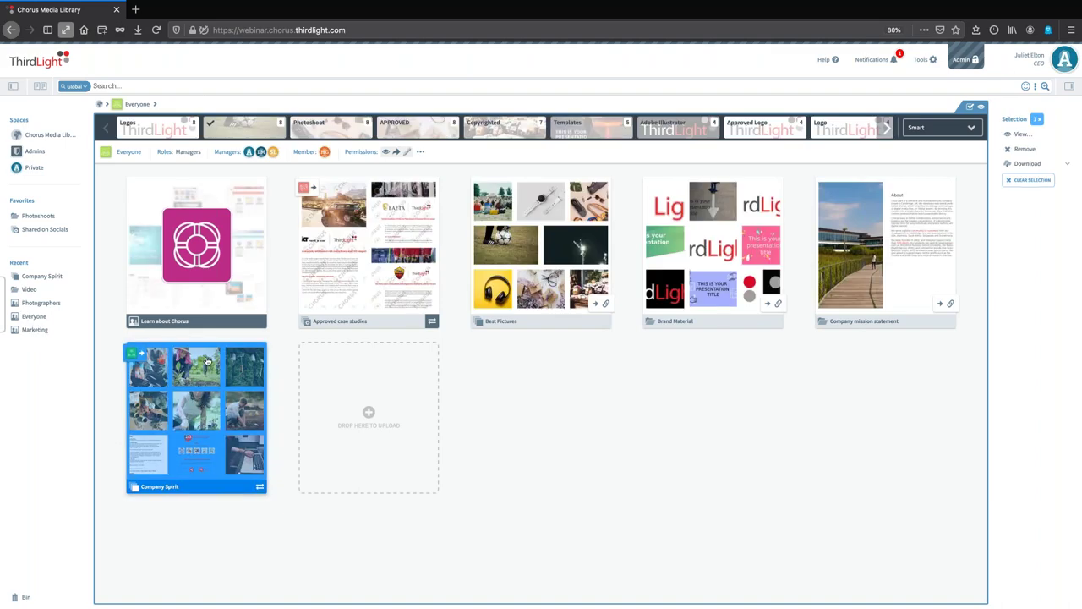
Switch back to the PR manager's Chrome session and open the Company Spirit collection
{"action": "key", "text": "ctrl+Left"}
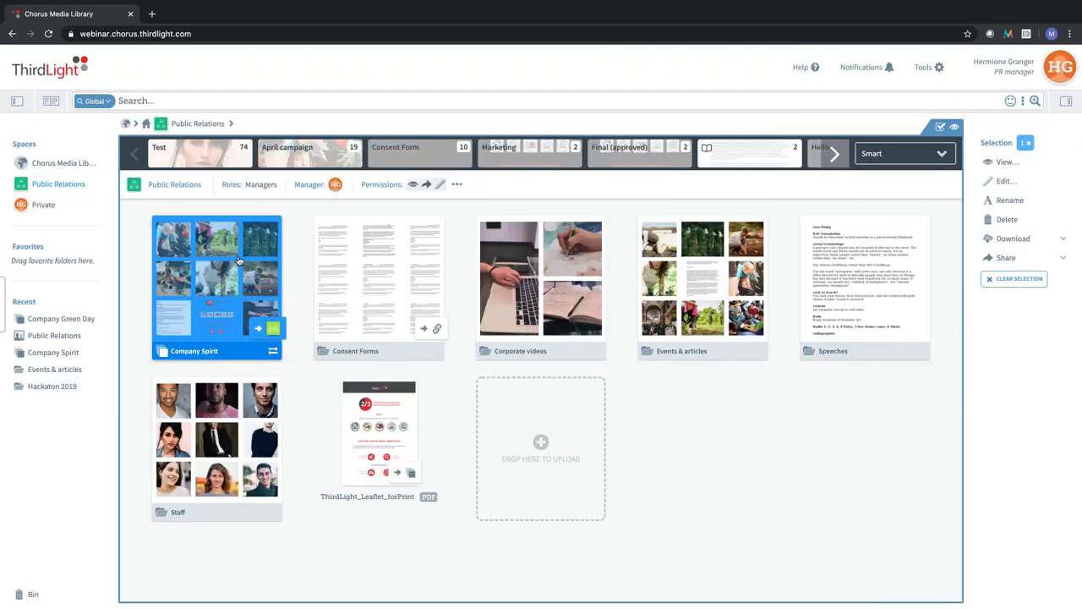
{"action": "double_click", "coordinate": [239, 261]}
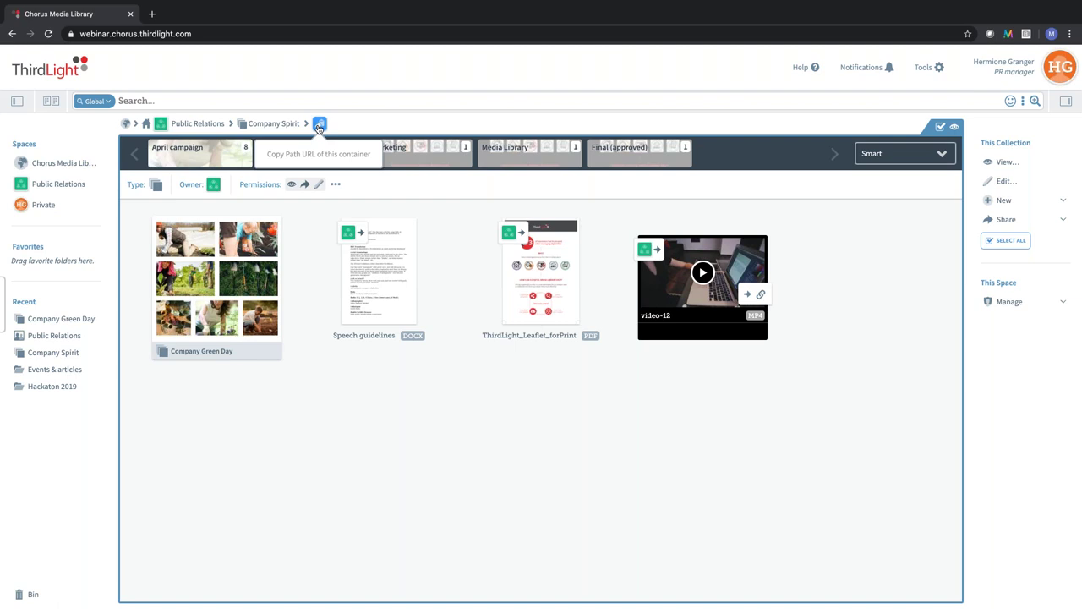
Copy the path URL of the Company Spirit collection and load it in a new browser tab
{"action": "left_click", "coordinate": [319, 124]}
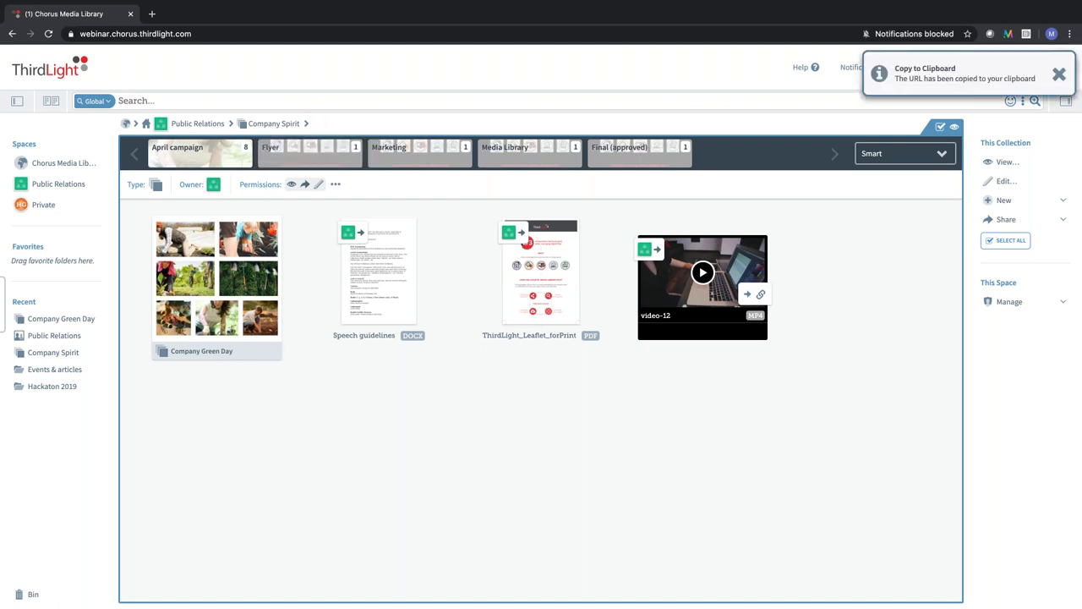
{"action": "left_click", "coordinate": [153, 14]}
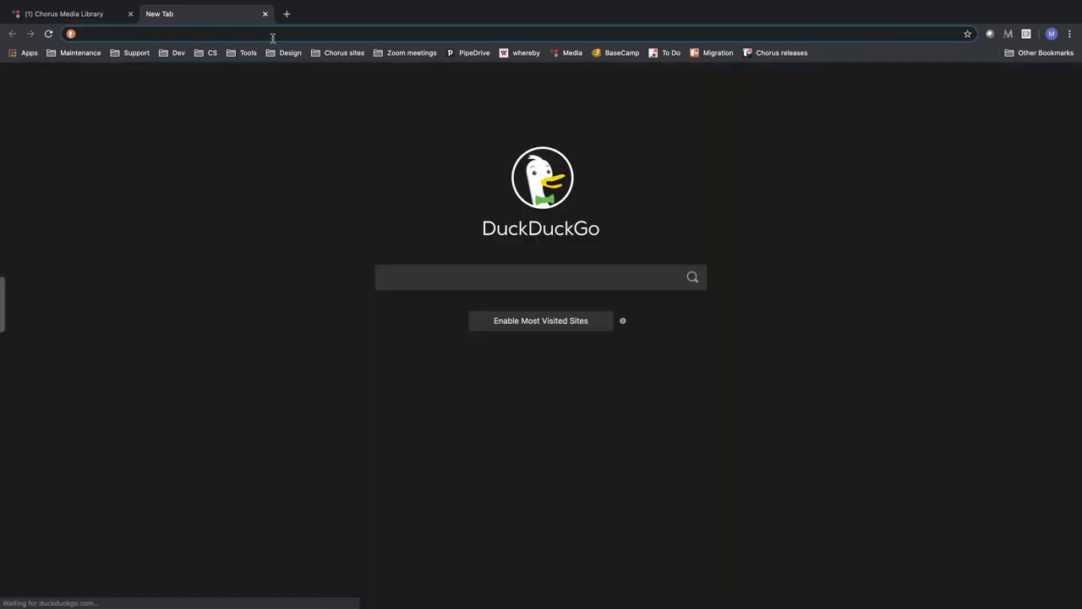
{"action": "key", "text": "super+v"}
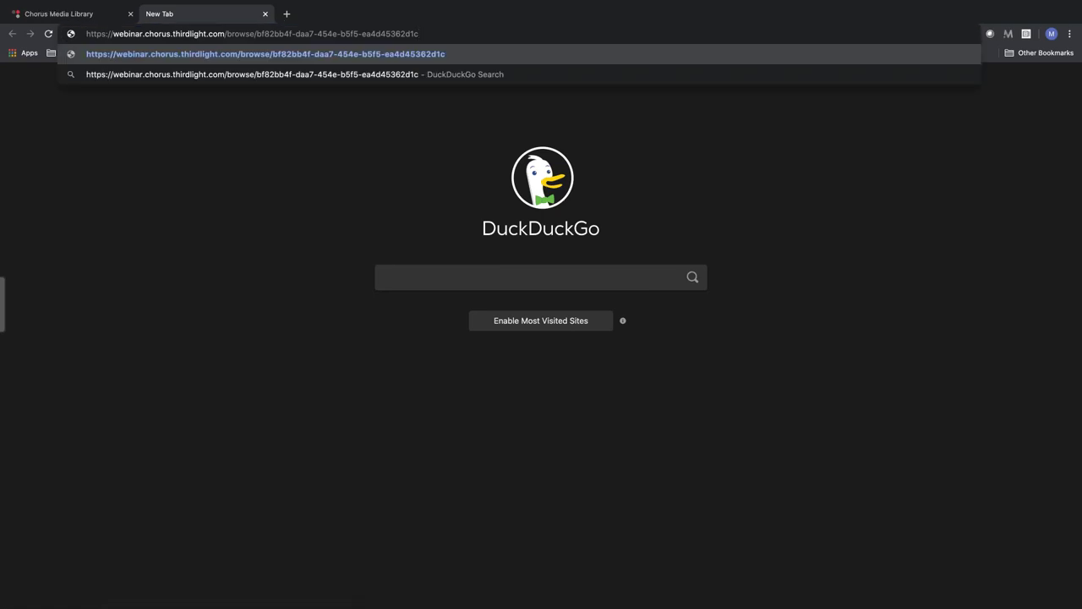
{"action": "key", "text": "Return"}
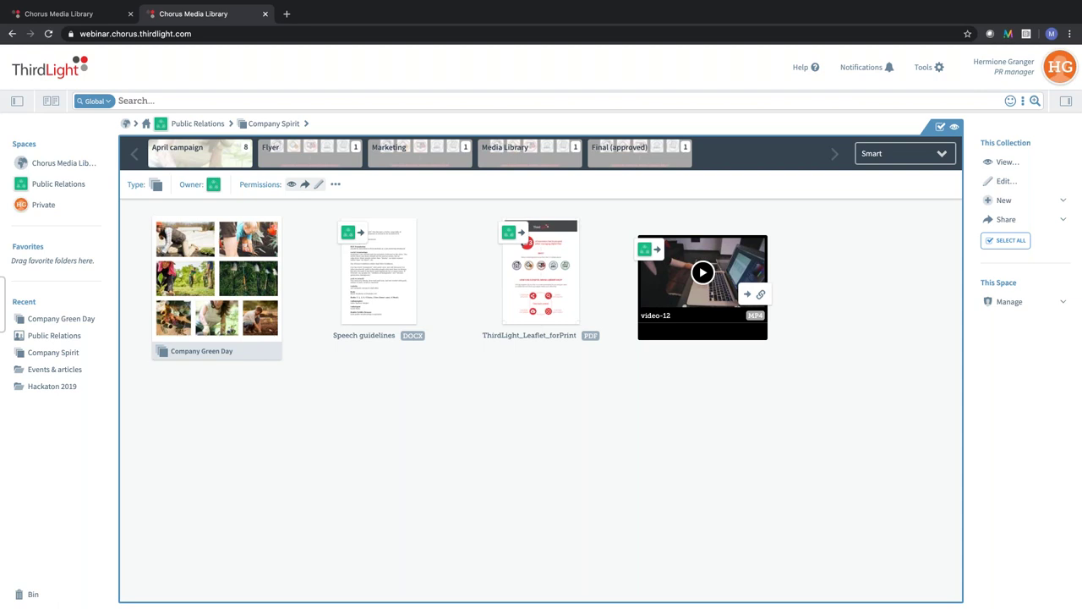
Go from Chorus Media Library through Public Relations and Company Spirit to Company Green Day and open the photo of the child planting
{"action": "mouse_move", "coordinate": [524, 309]}
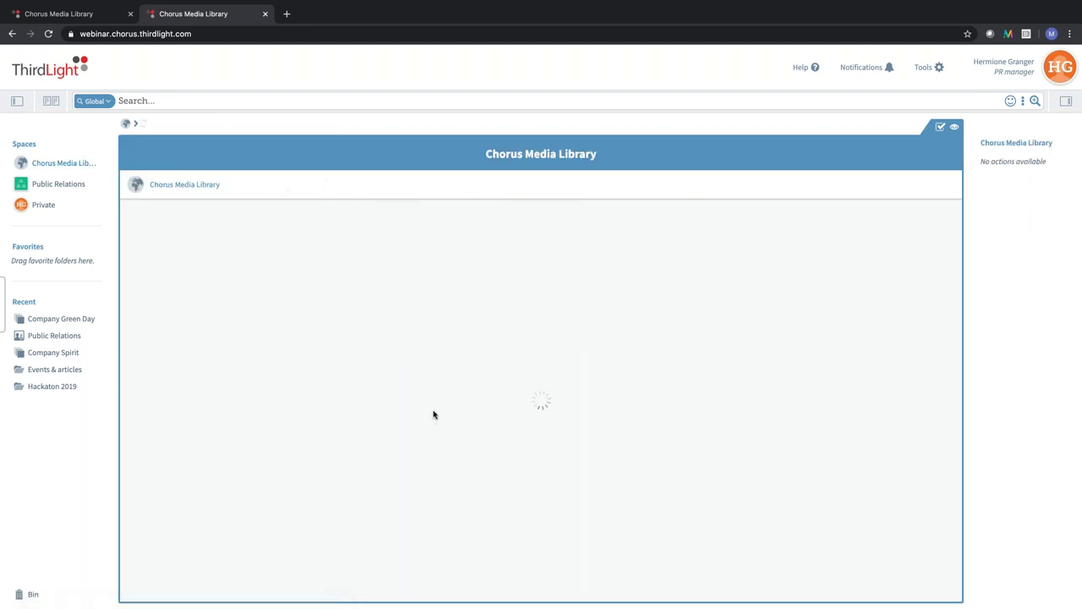
{"action": "left_click", "coordinate": [371, 275]}
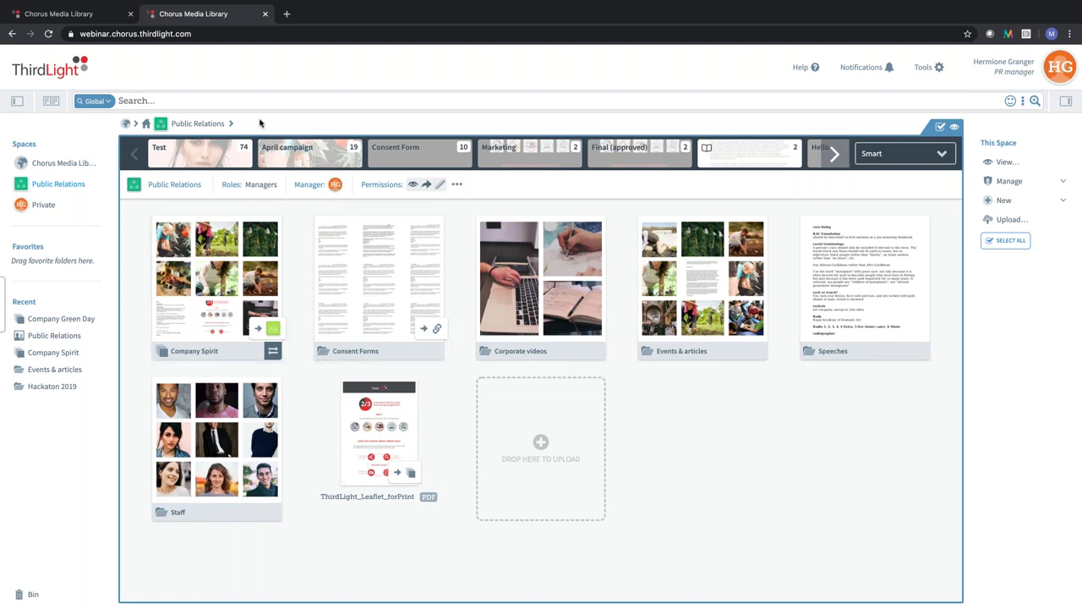
{"action": "left_click", "coordinate": [242, 255]}
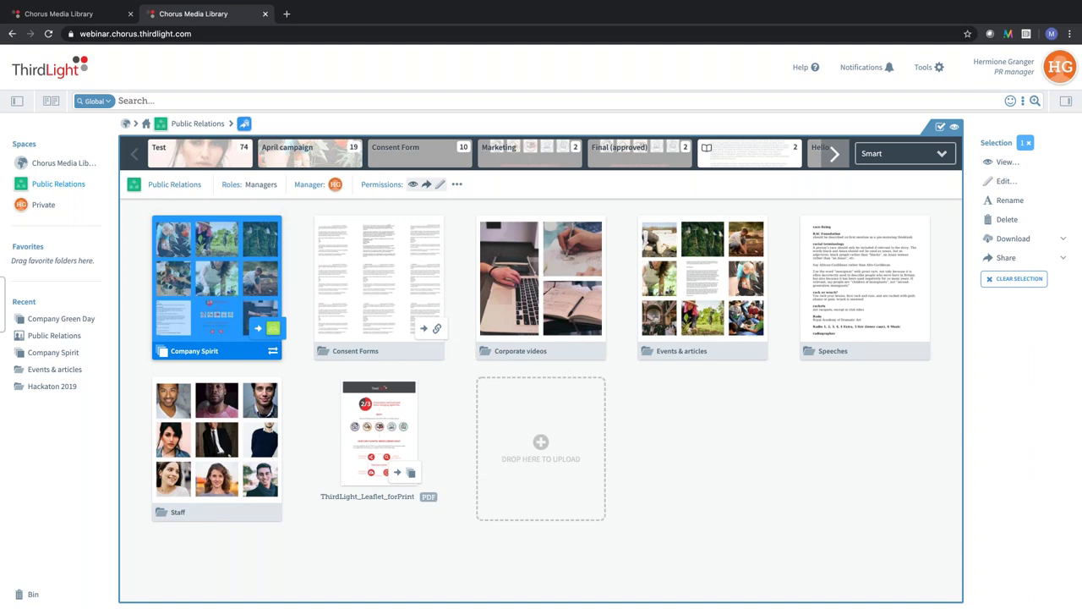
{"action": "left_click", "coordinate": [256, 326]}
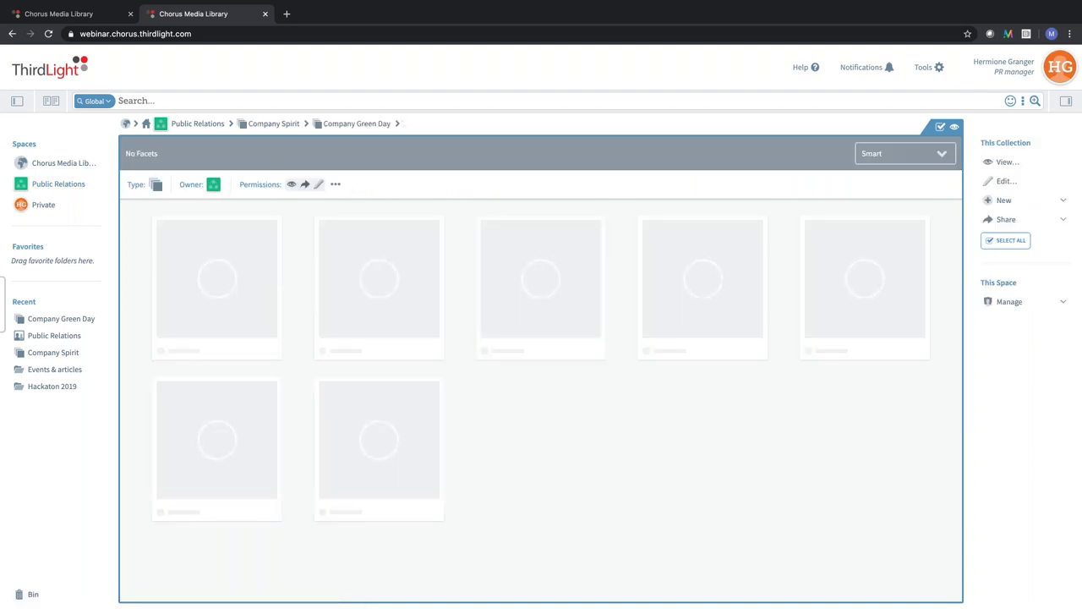
{"action": "left_click", "coordinate": [246, 273]}
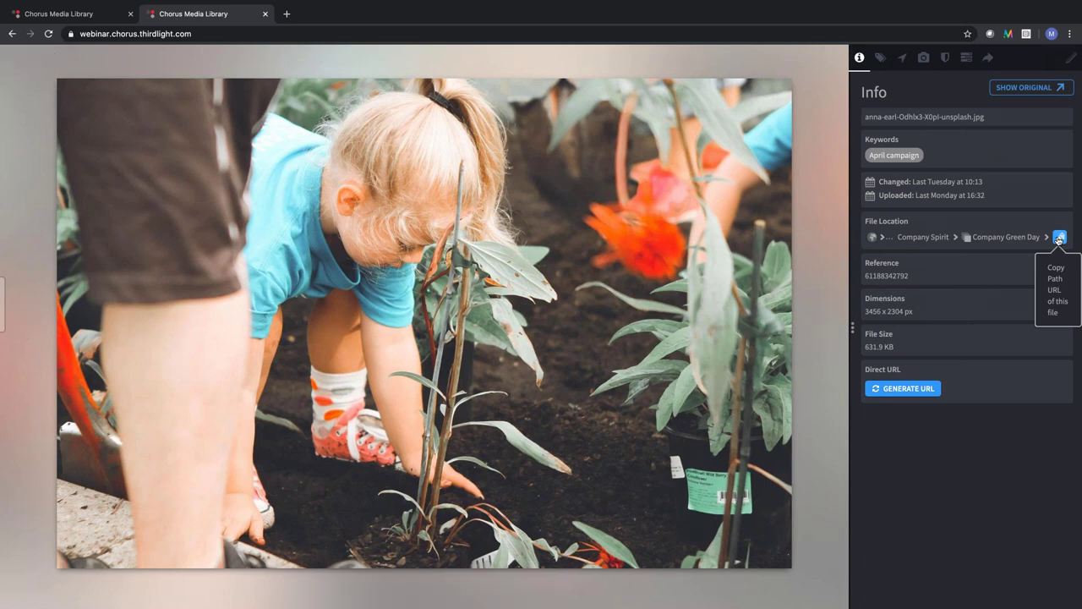
Copy the path URL of the opened photo and go back to the Company Spirit collection
{"action": "left_click", "coordinate": [1059, 238]}
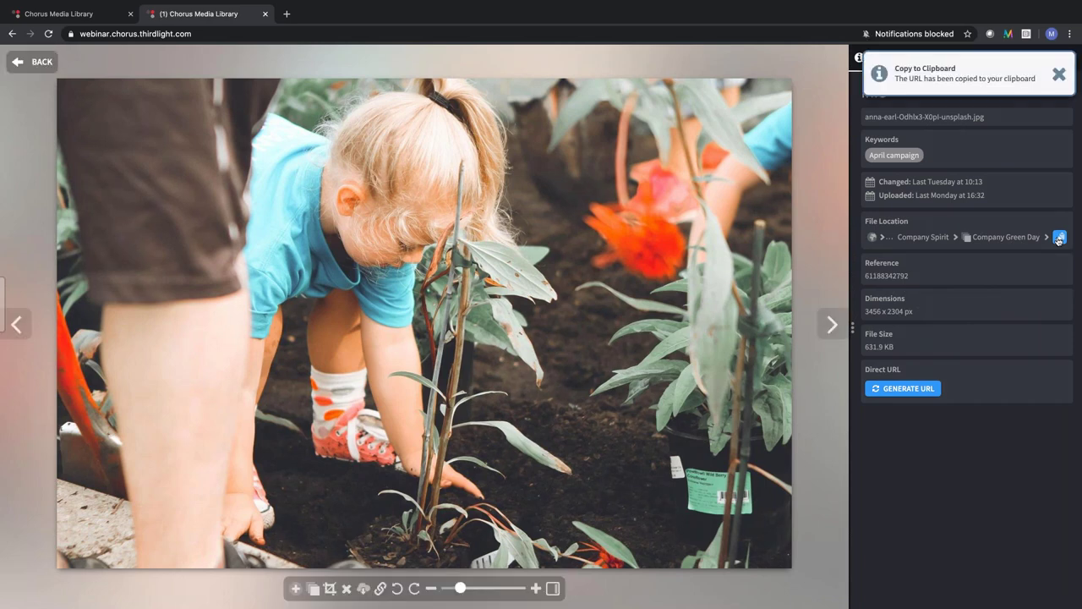
{"action": "left_click", "coordinate": [31, 62]}
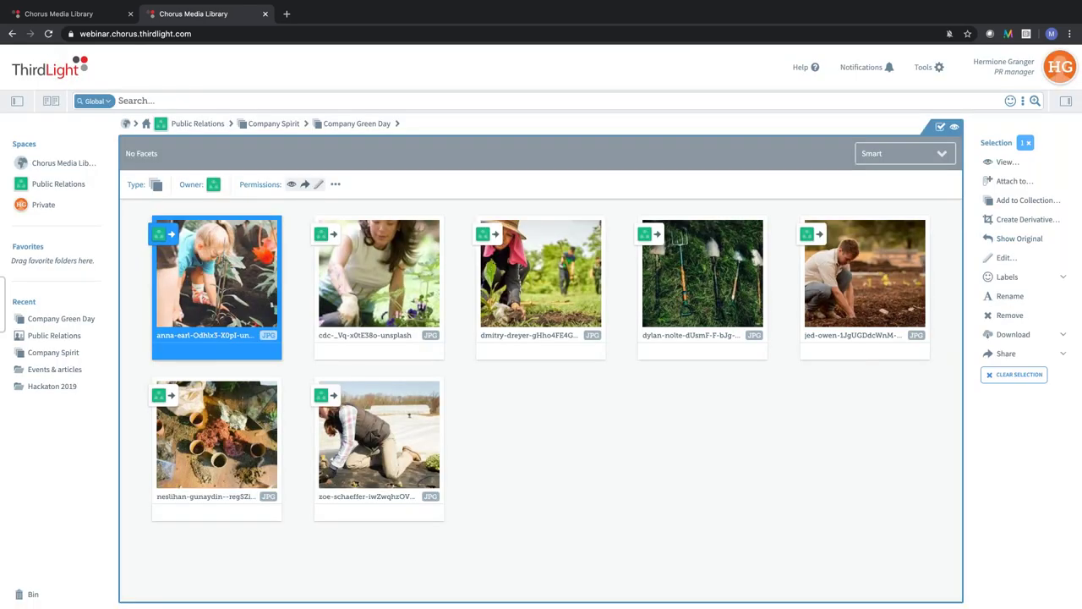
{"action": "key", "text": "alt+Left"}
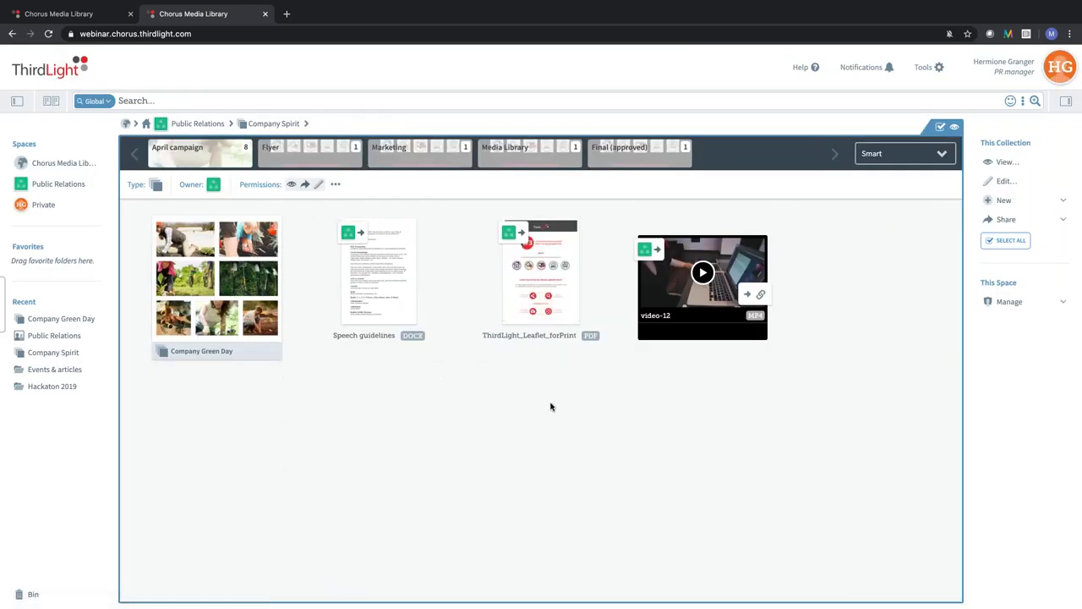
Open the Speech guidelines document, copy its path URL and return to the Company Spirit collection
{"action": "left_click", "coordinate": [378, 271]}
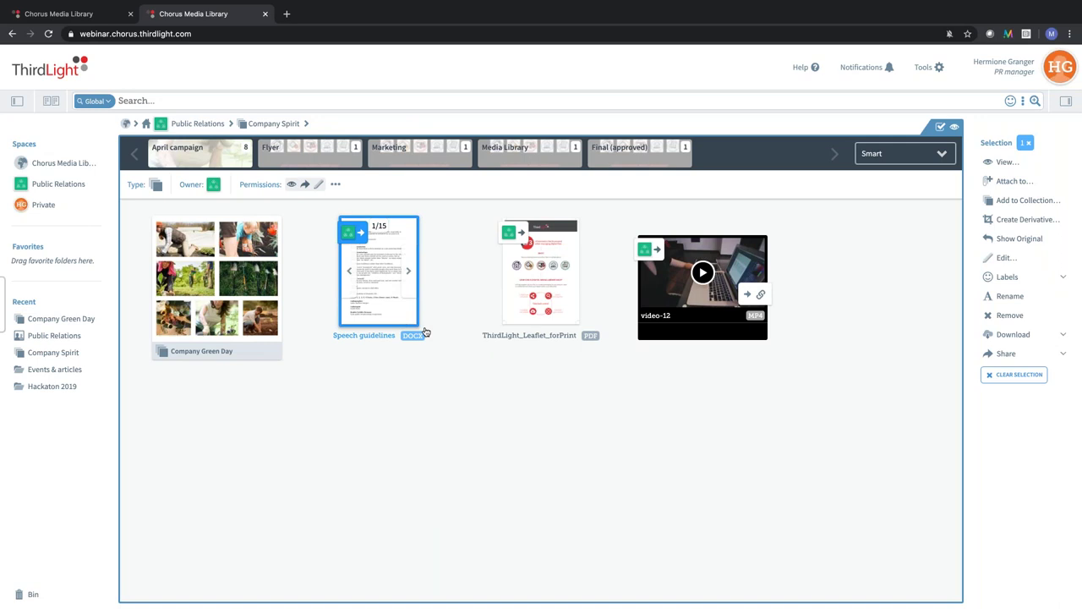
{"action": "mouse_move", "coordinate": [371, 288]}
{"action": "double_click", "coordinate": [381, 271]}
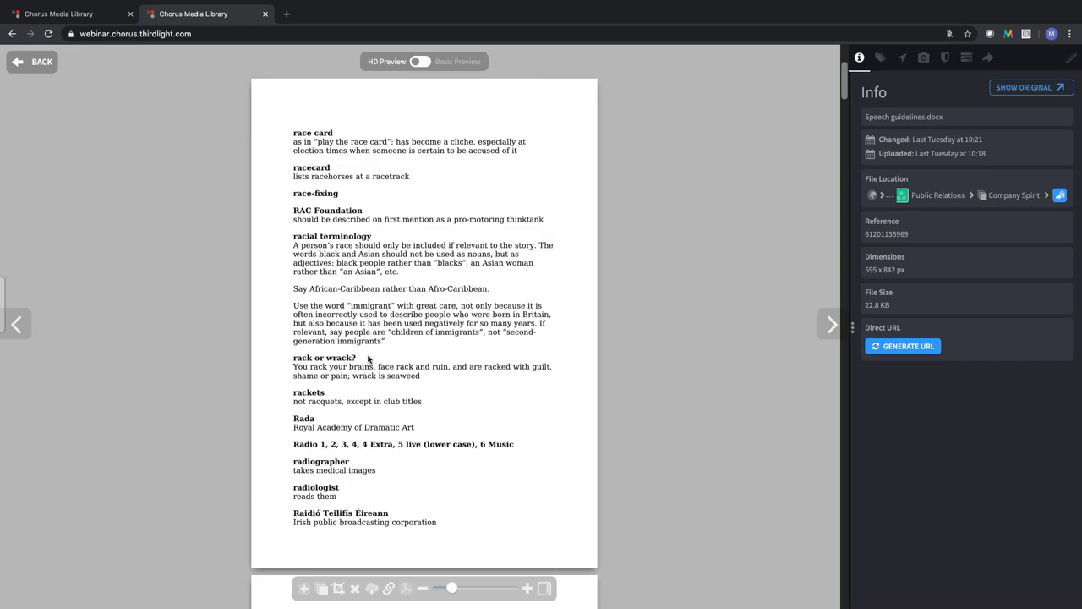
{"action": "left_click", "coordinate": [1060, 196]}
{"action": "left_click", "coordinate": [19, 68]}
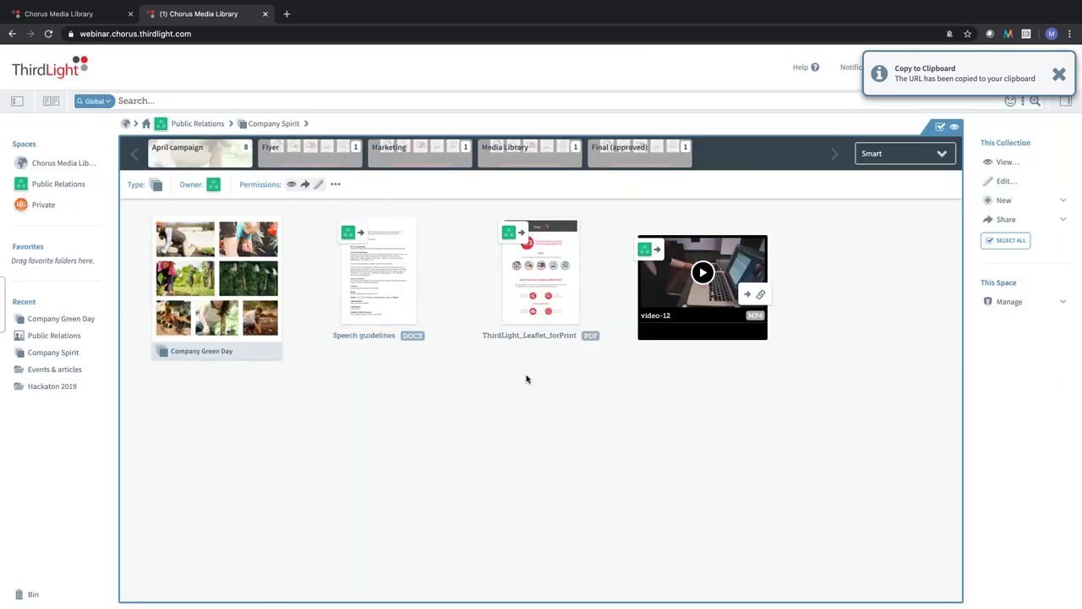
Load the copied Speech guidelines URL in a new browser tab and close both extra tabs
{"action": "left_click", "coordinate": [285, 15]}
{"action": "key", "text": "super+v"}
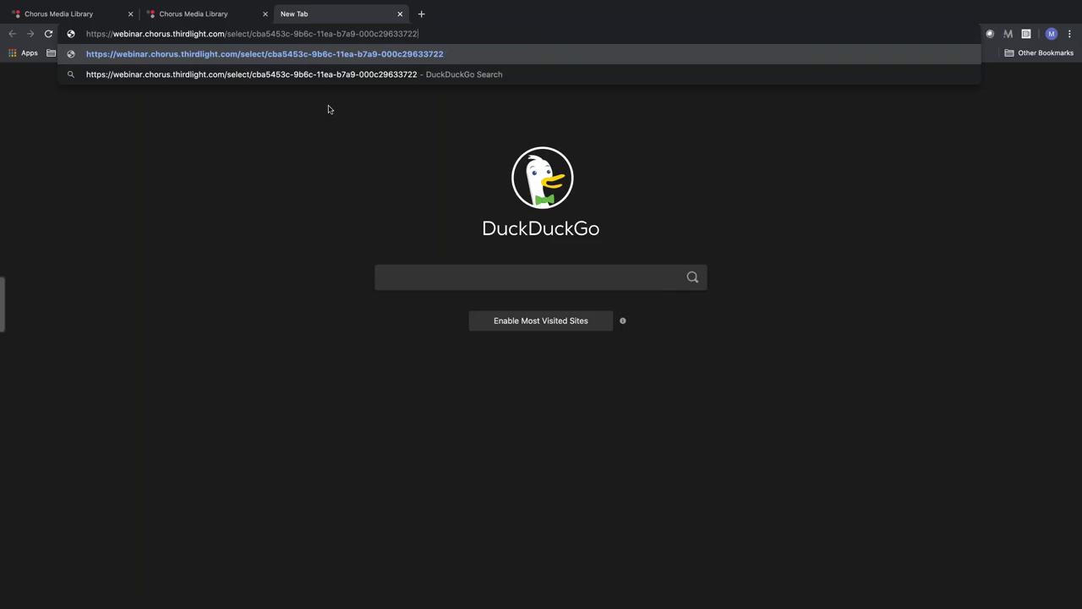
{"action": "key", "text": "Return"}
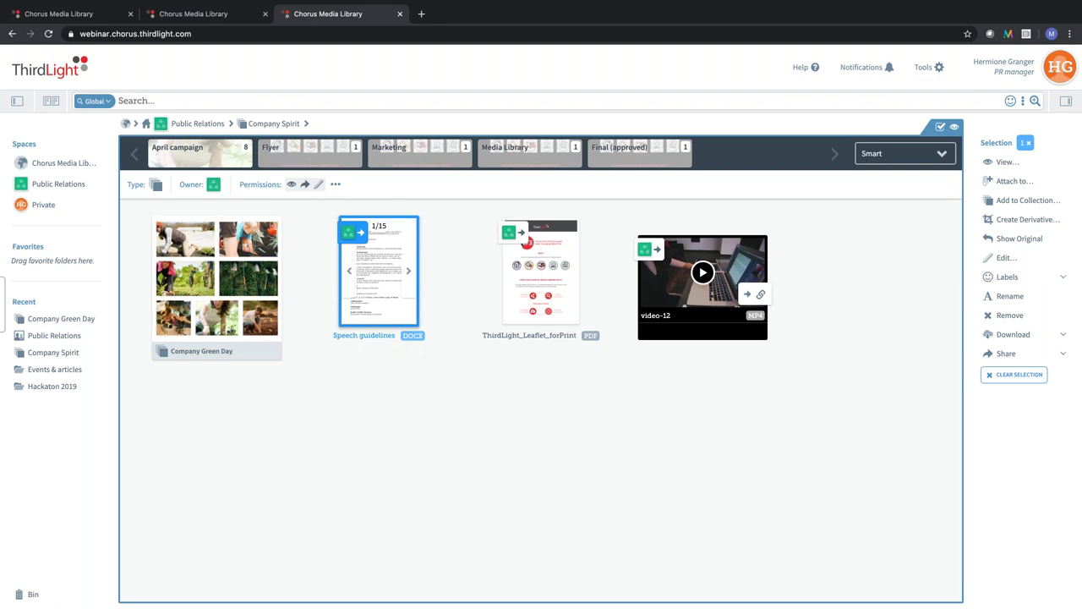
{"action": "left_click", "coordinate": [264, 15]}
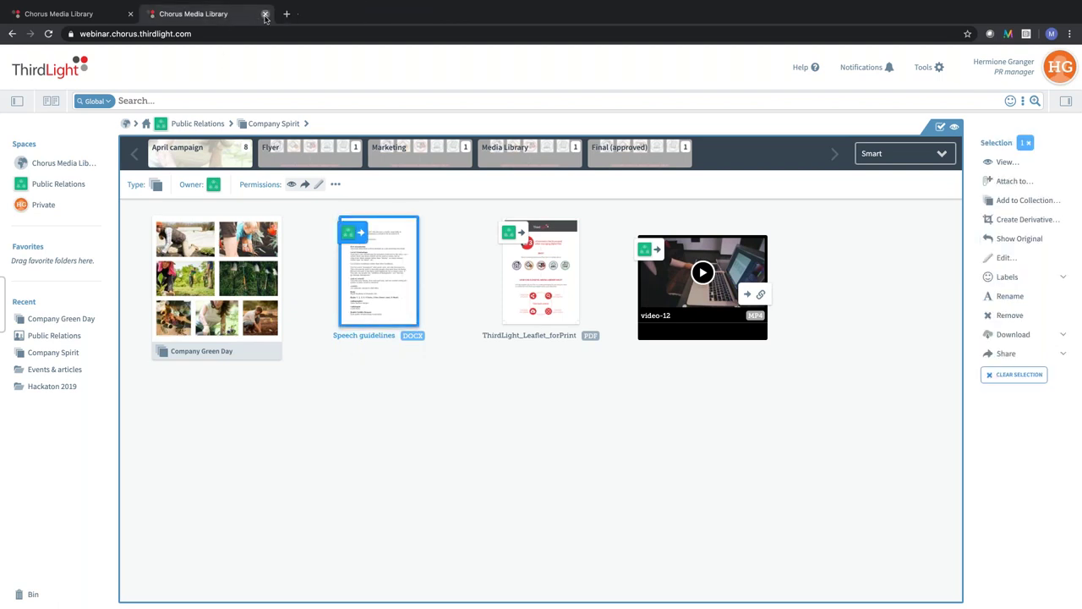
{"action": "left_click", "coordinate": [264, 15]}
In Public Relations, start a public share link for the Company Spirit collection and name it Company Spirit
{"action": "double_click", "coordinate": [217, 287]}
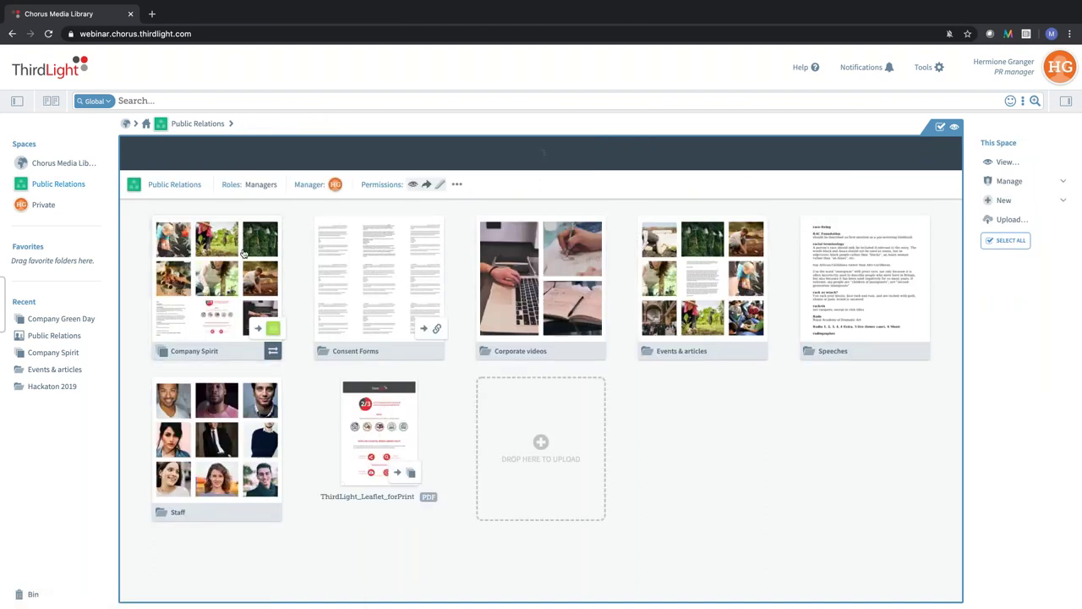
{"action": "left_click", "coordinate": [243, 253]}
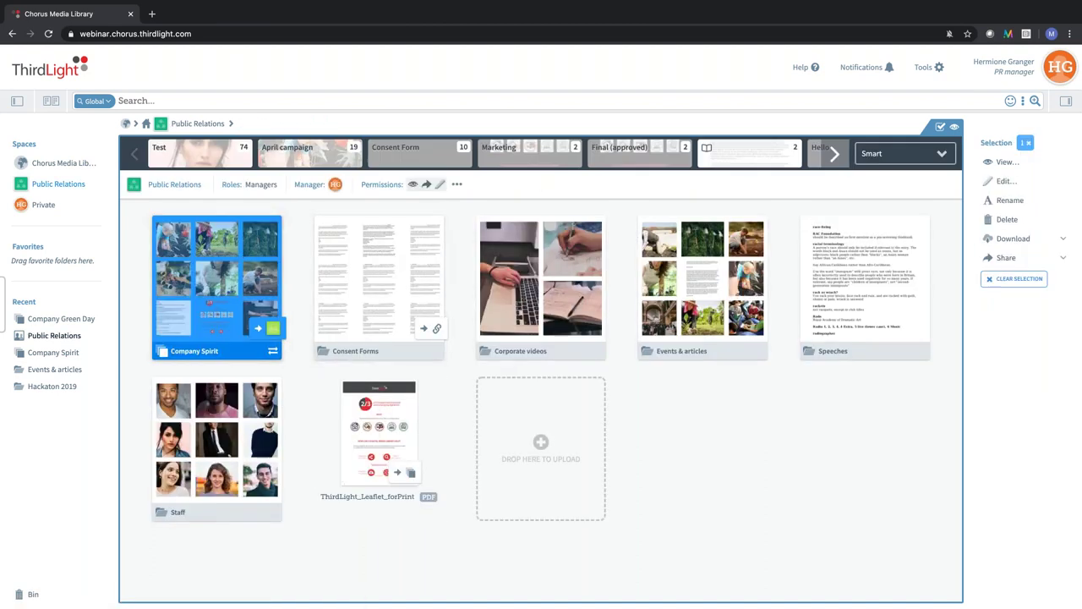
{"action": "left_click", "coordinate": [1019, 258]}
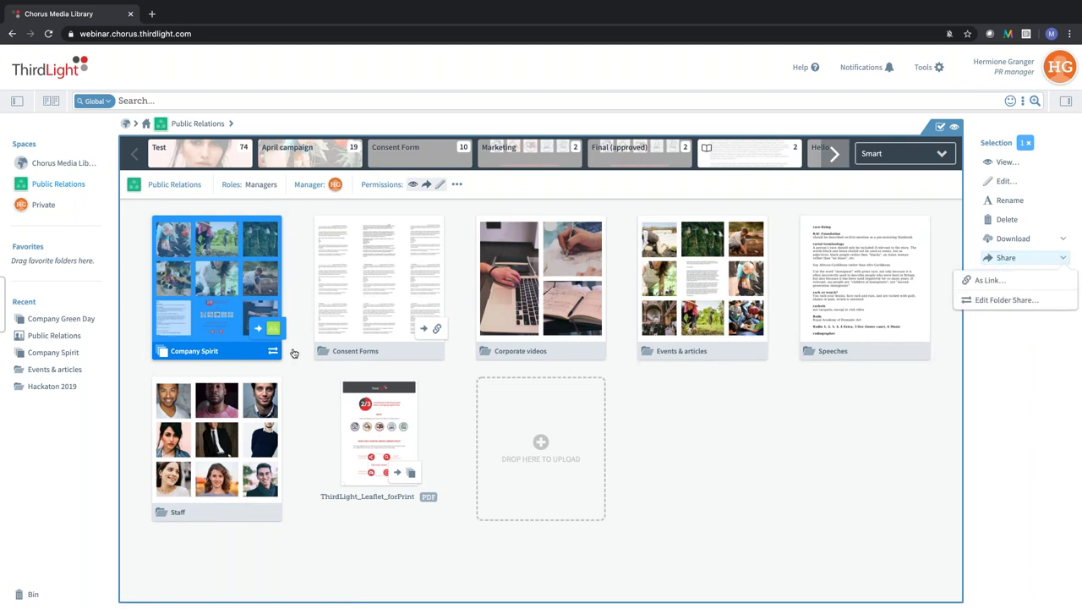
{"action": "left_click", "coordinate": [986, 281]}
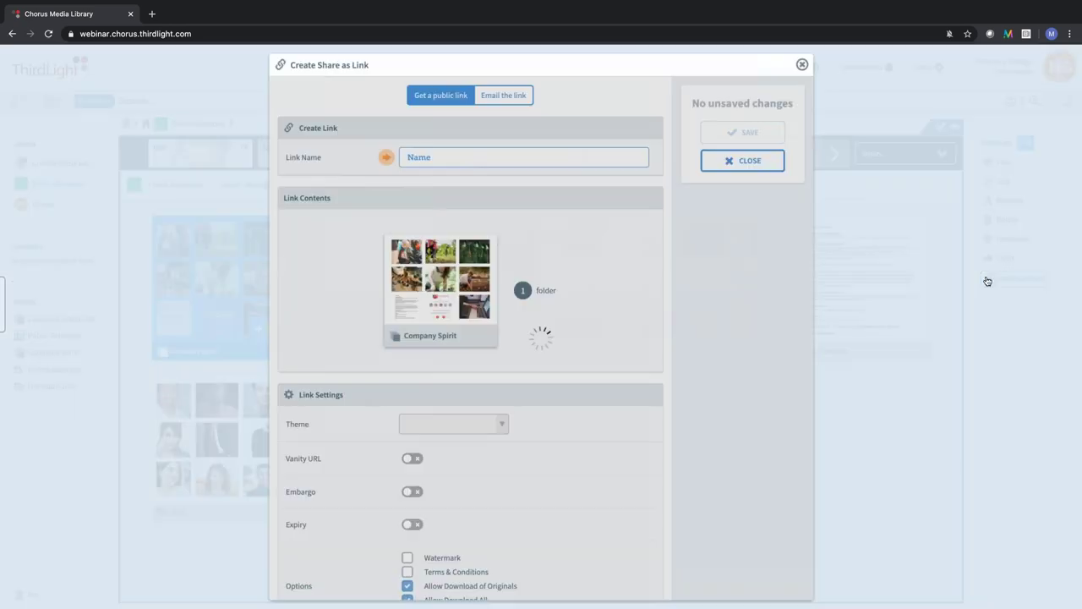
{"action": "left_click", "coordinate": [546, 159]}
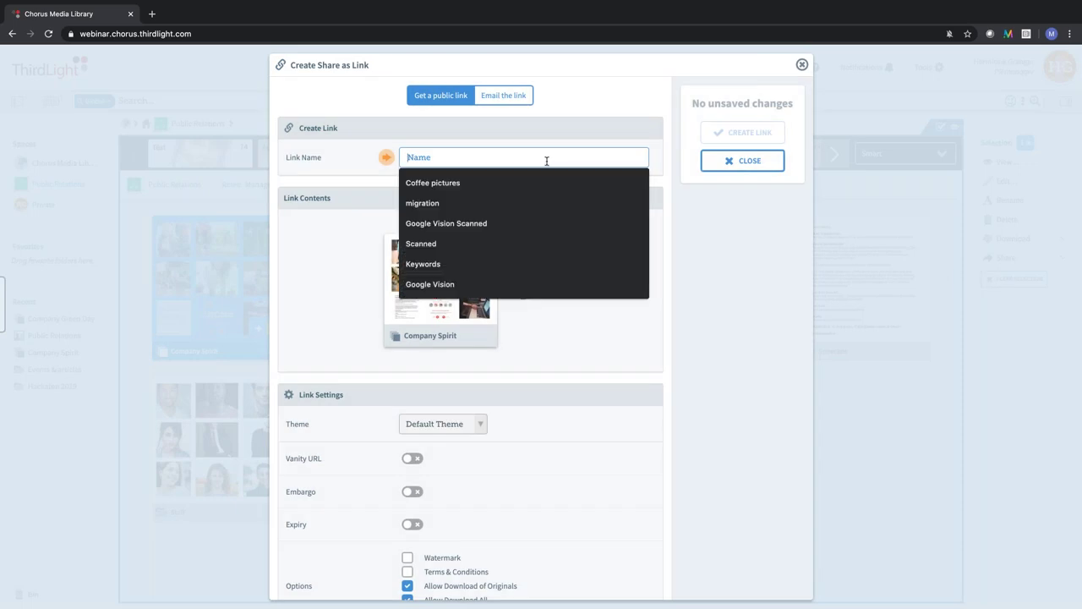
{"action": "type", "text": "Company Spirit"}
Enable the share link's vanity URL, set it to Spirit and create the link
{"action": "scroll", "coordinate": [507, 419], "scroll_direction": "down", "scroll_amount": 1}
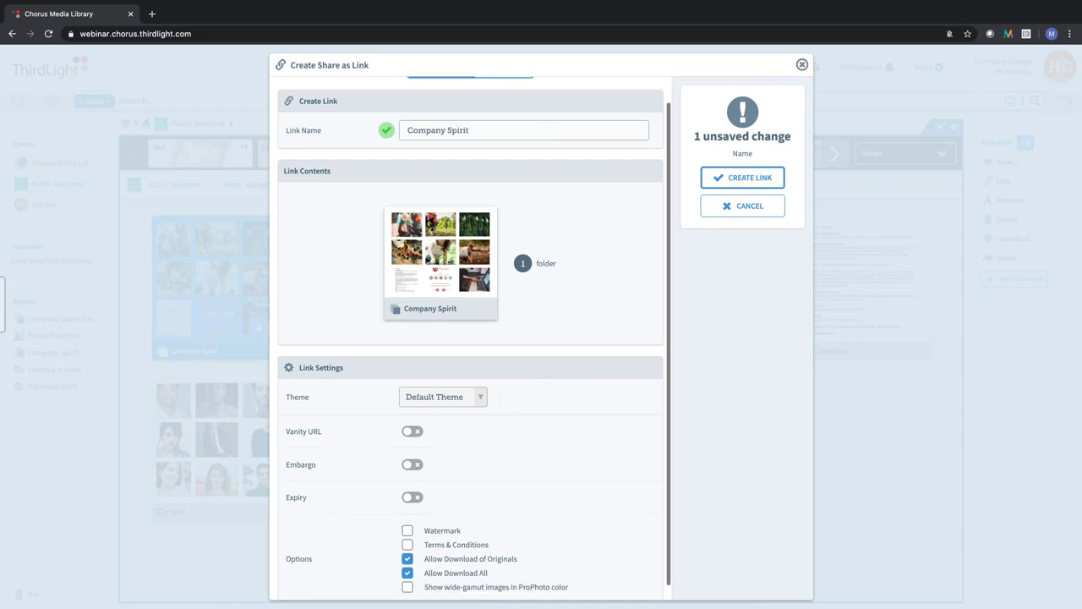
{"action": "left_click", "coordinate": [411, 431]}
{"action": "left_click", "coordinate": [459, 435]}
{"action": "type", "text": "Spirit"}
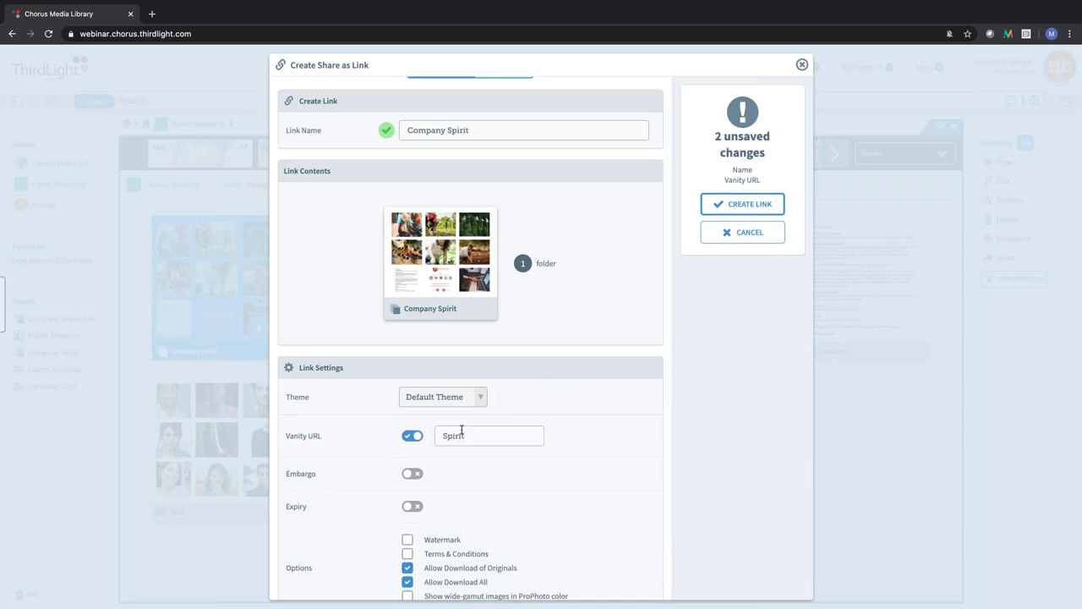
{"action": "left_click", "coordinate": [739, 213]}
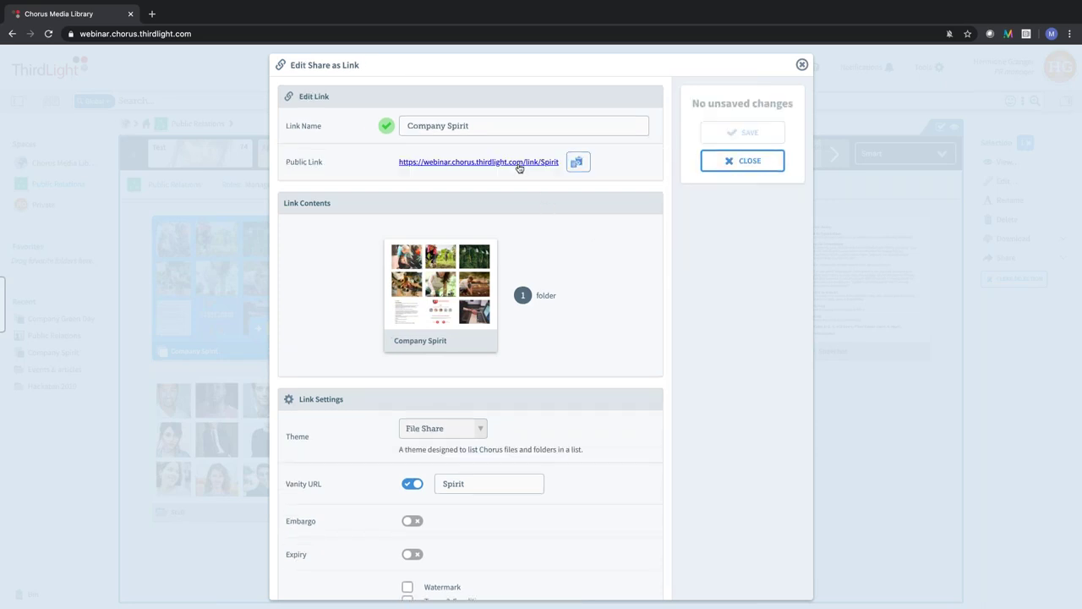
View the public Company Spirit link page, return to the media library, close the share settings and clear the selection
{"action": "left_click", "coordinate": [473, 163]}
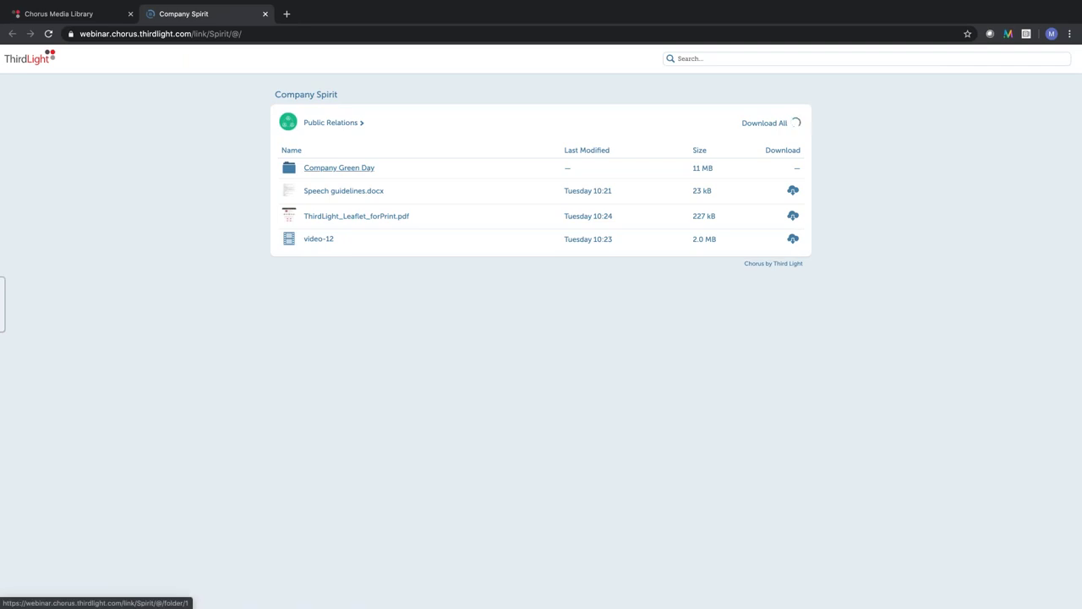
{"action": "left_click", "coordinate": [160, 34]}
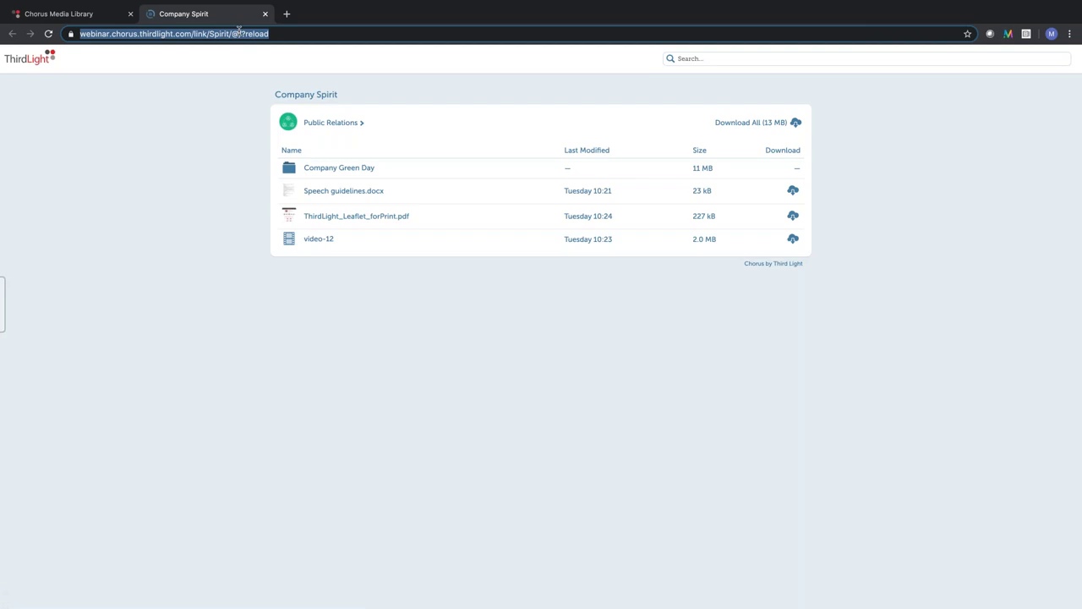
{"action": "left_click", "coordinate": [93, 13]}
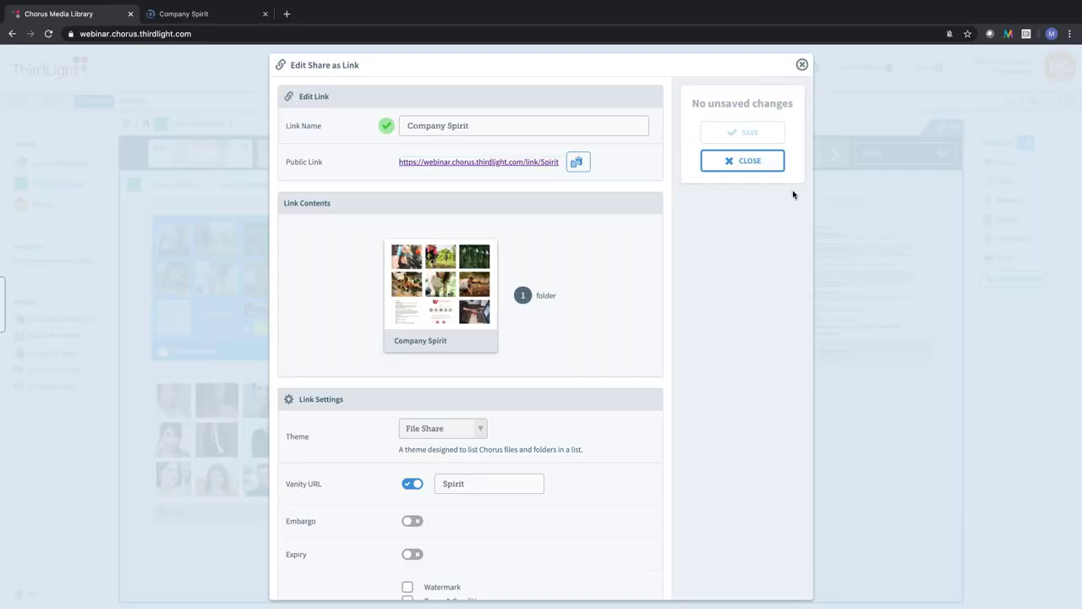
{"action": "left_click", "coordinate": [775, 161]}
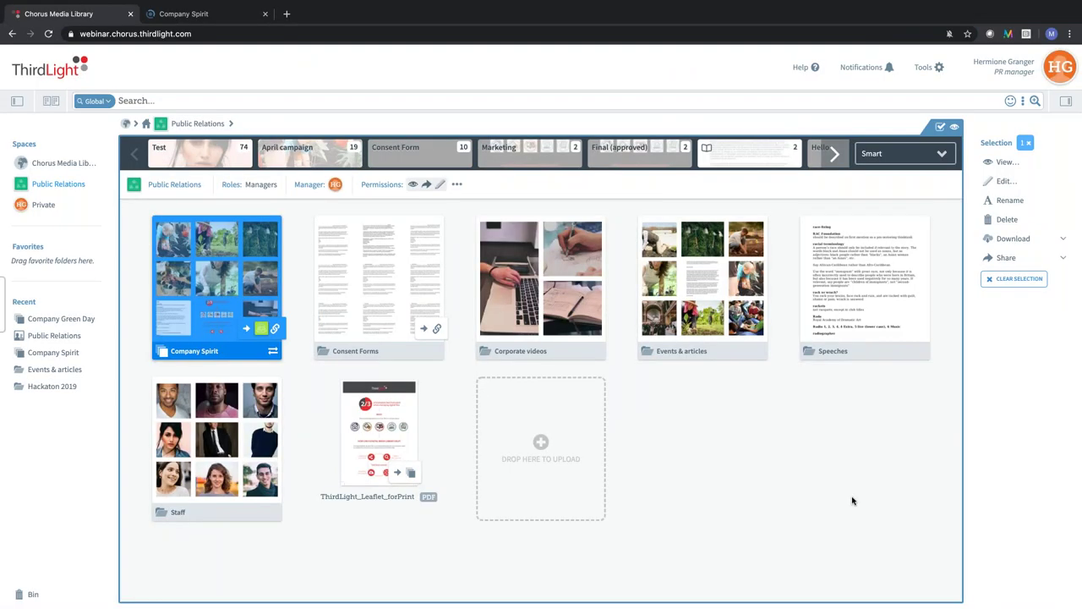
{"action": "left_click", "coordinate": [852, 501]}
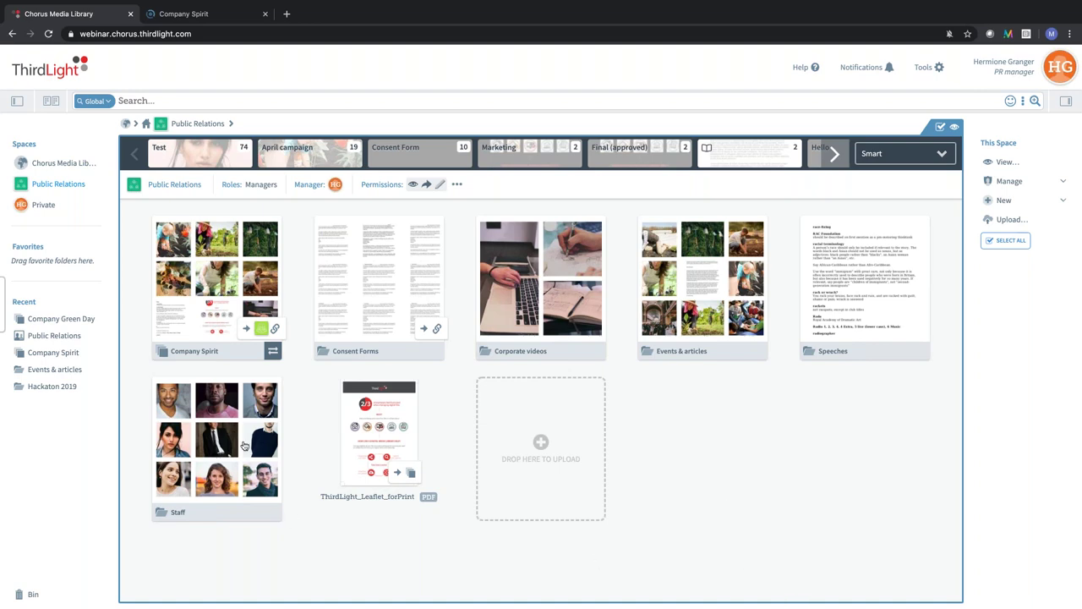
Browse the photos in the Staff folder and go back to Public Relations
{"action": "double_click", "coordinate": [278, 452]}
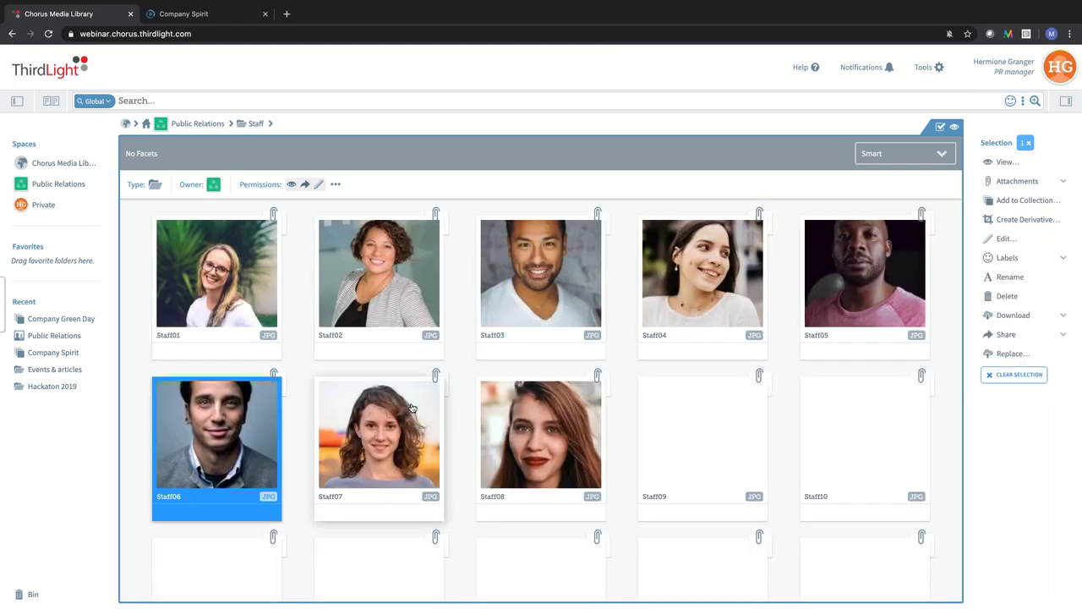
{"action": "scroll", "coordinate": [309, 369], "scroll_direction": "down", "scroll_amount": 1}
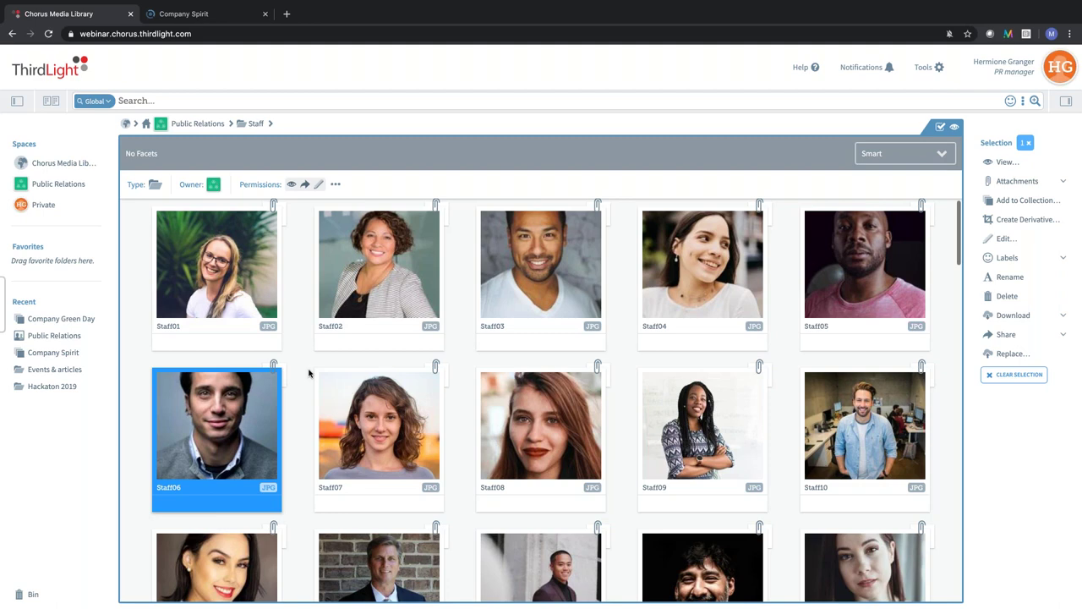
{"action": "left_click", "coordinate": [309, 370]}
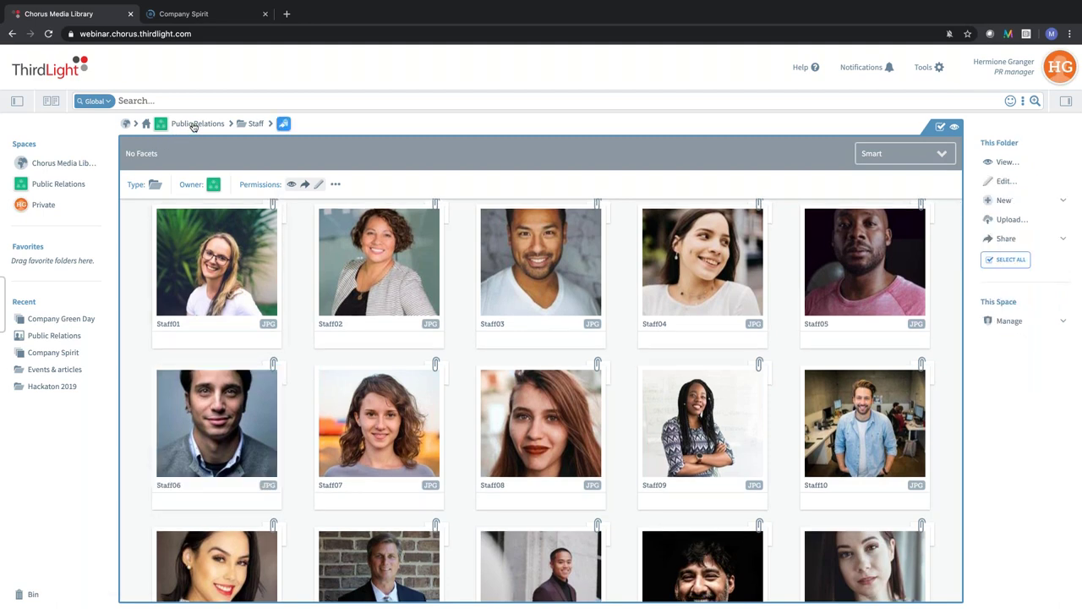
{"action": "left_click", "coordinate": [193, 124]}
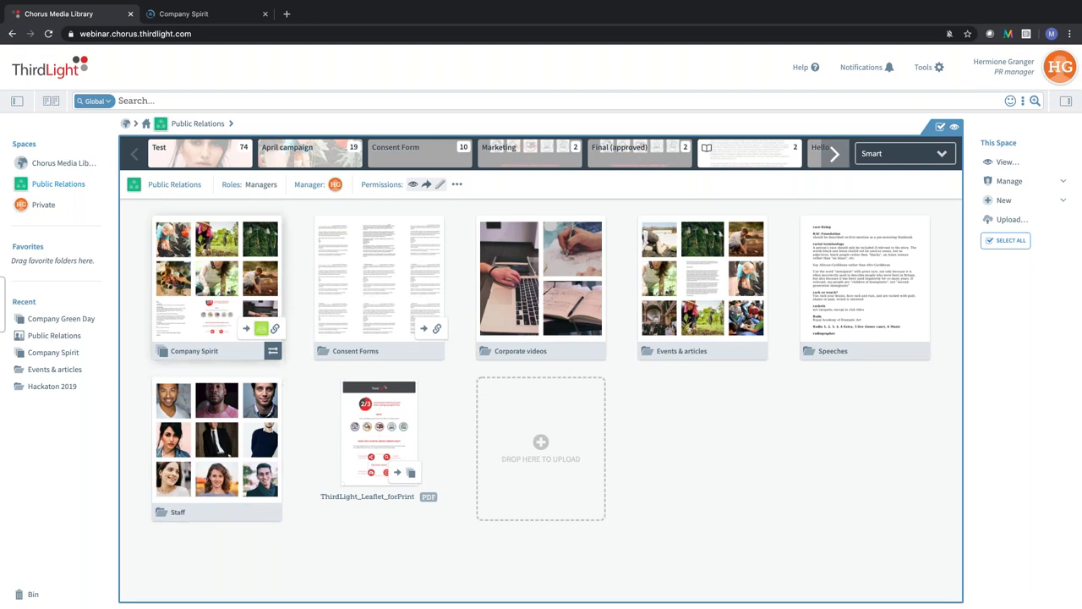
Open the Staff folder in Public Relations and examine which staff photos carry attachments
{"action": "left_click", "coordinate": [233, 261]}
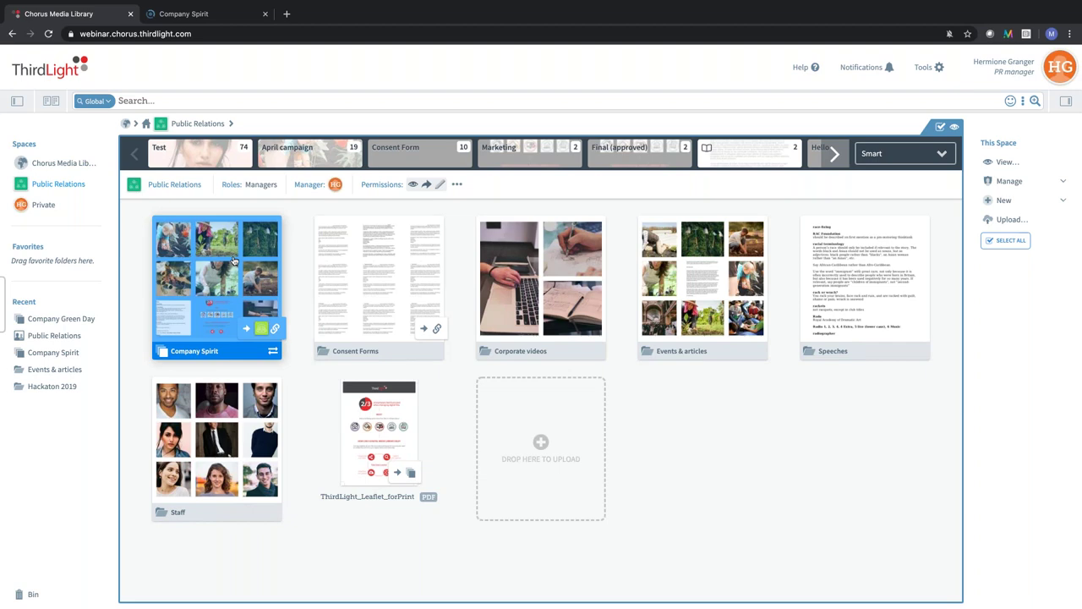
{"action": "left_click", "coordinate": [686, 386]}
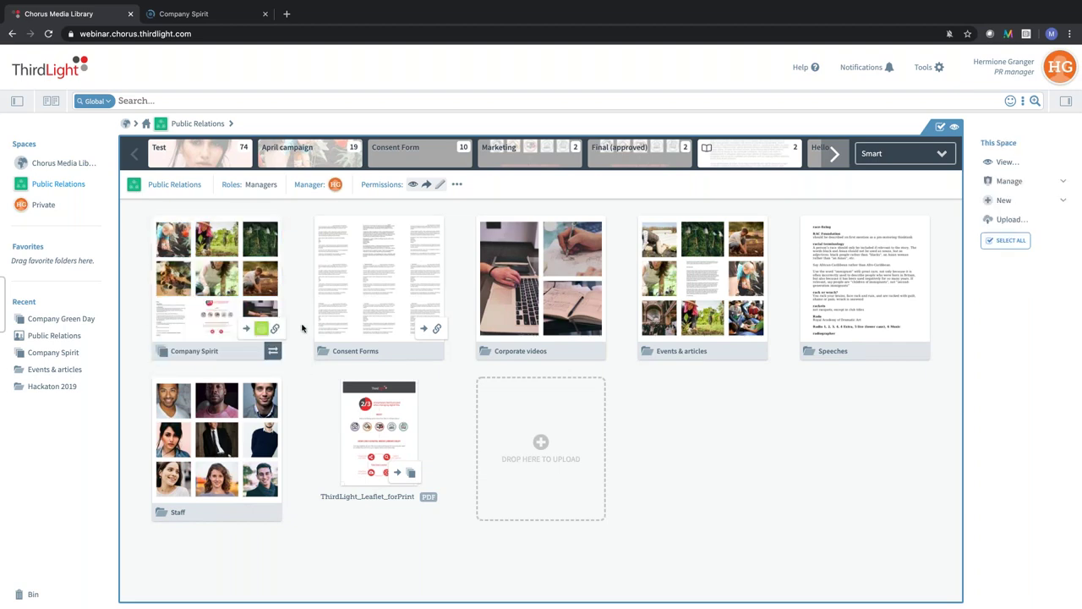
{"action": "double_click", "coordinate": [224, 431]}
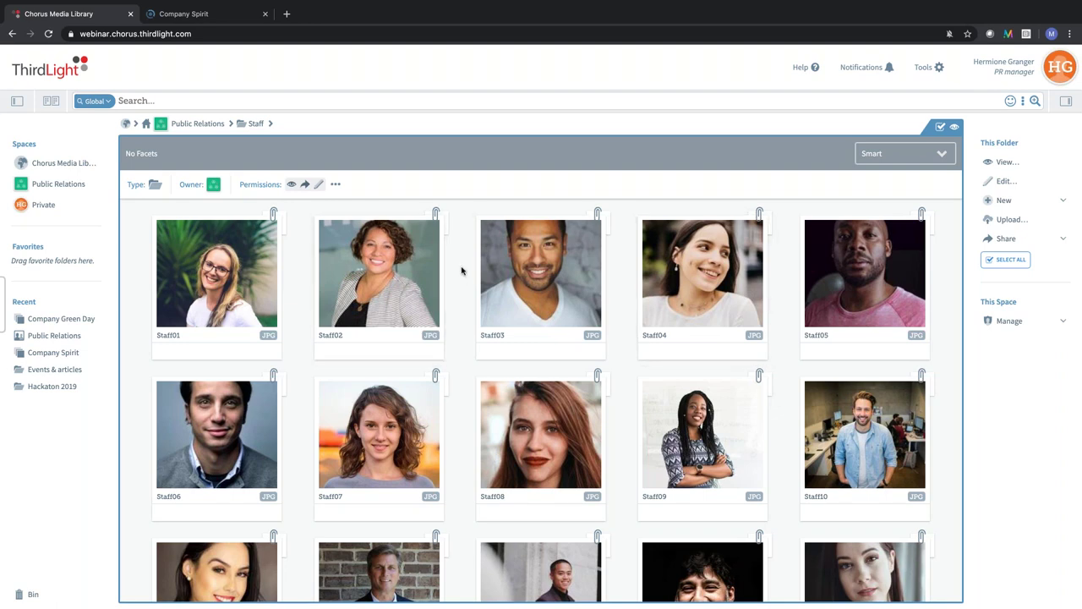
{"action": "scroll", "coordinate": [384, 273], "scroll_direction": "down", "scroll_amount": 2}
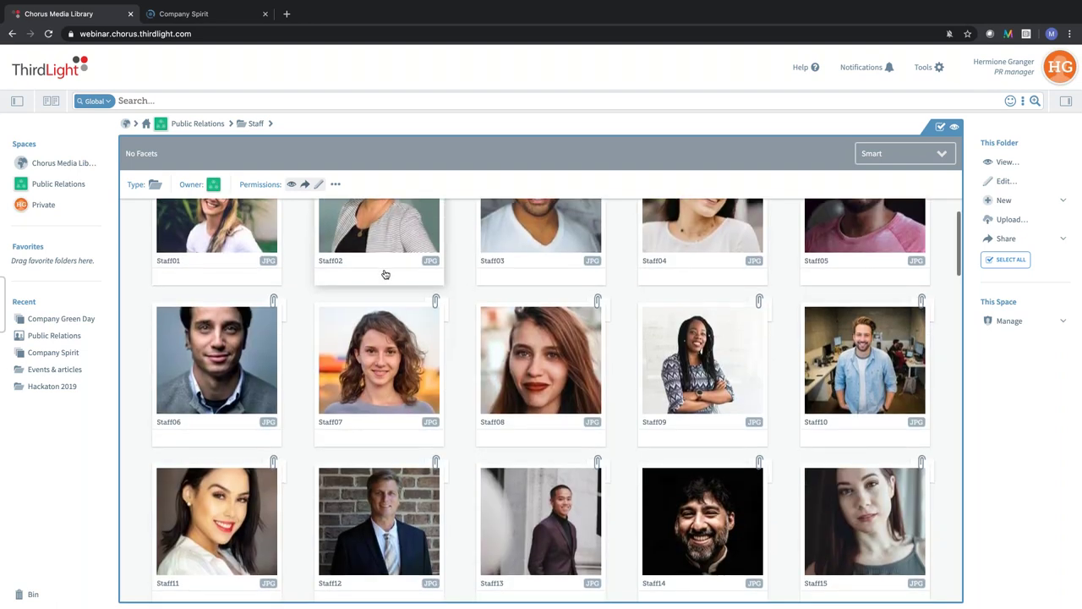
{"action": "scroll", "coordinate": [385, 274], "scroll_direction": "up", "scroll_amount": 2}
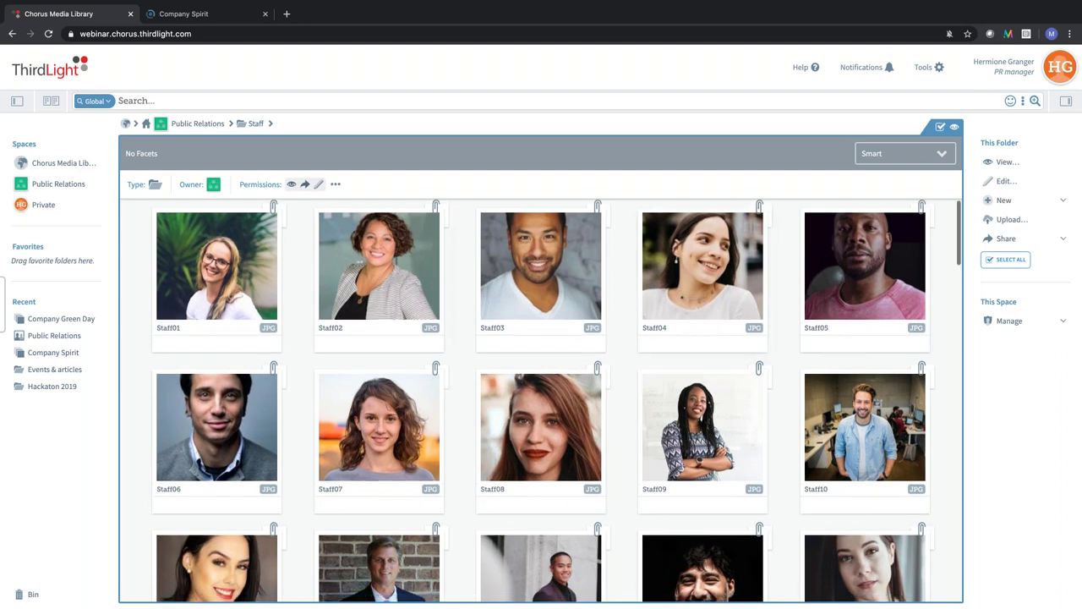
{"action": "mouse_move", "coordinate": [444, 228]}
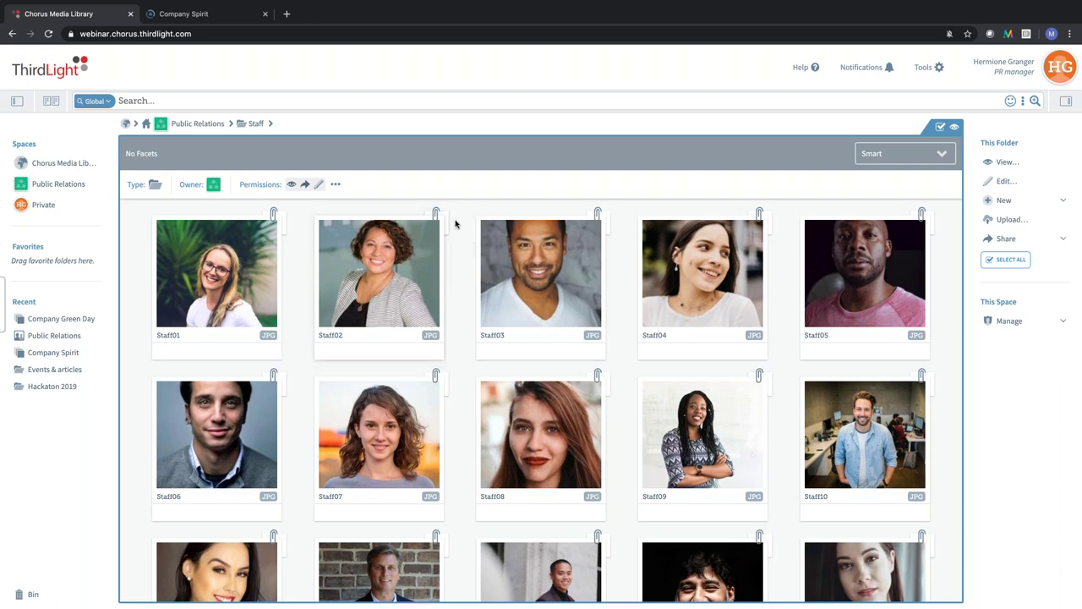
{"action": "left_click", "coordinate": [538, 279]}
{"action": "left_click", "coordinate": [466, 265]}
{"action": "left_click", "coordinate": [271, 268]}
{"action": "left_click", "coordinate": [299, 268]}
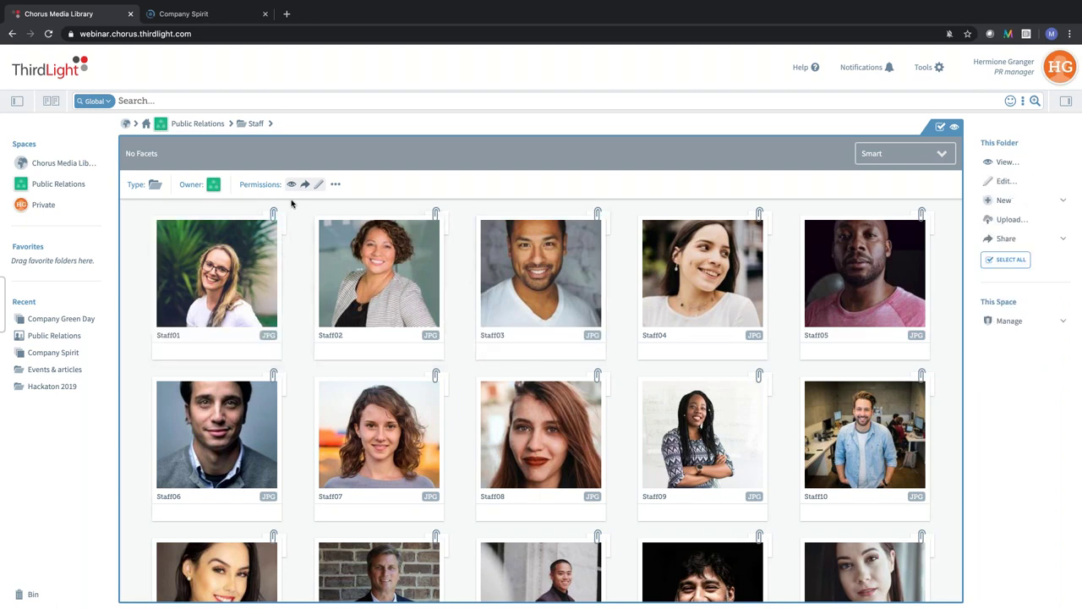
{"action": "left_click", "coordinate": [254, 260]}
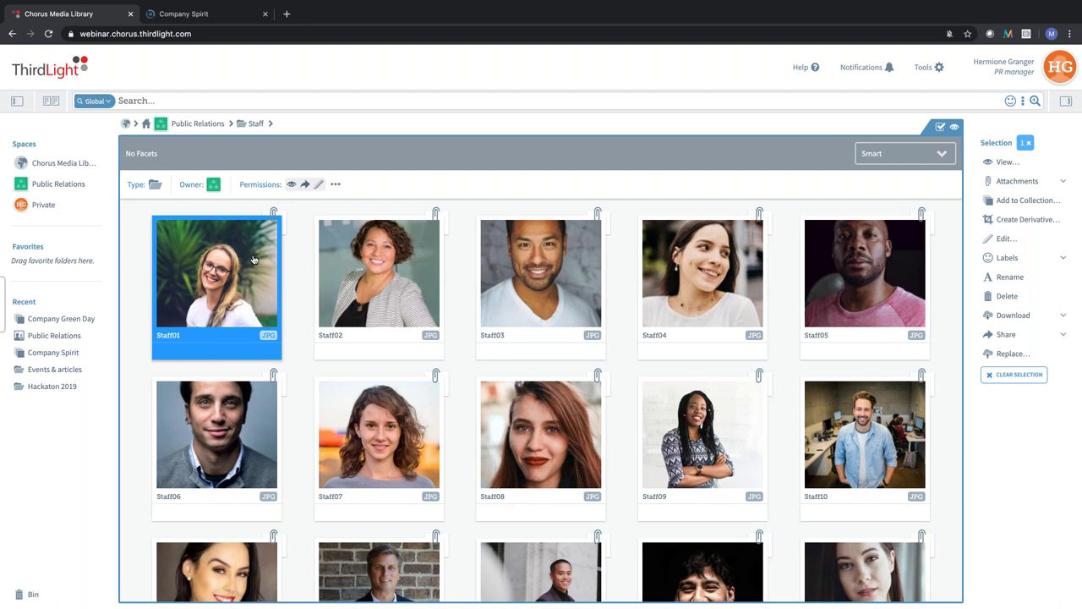
{"action": "left_click", "coordinate": [300, 266]}
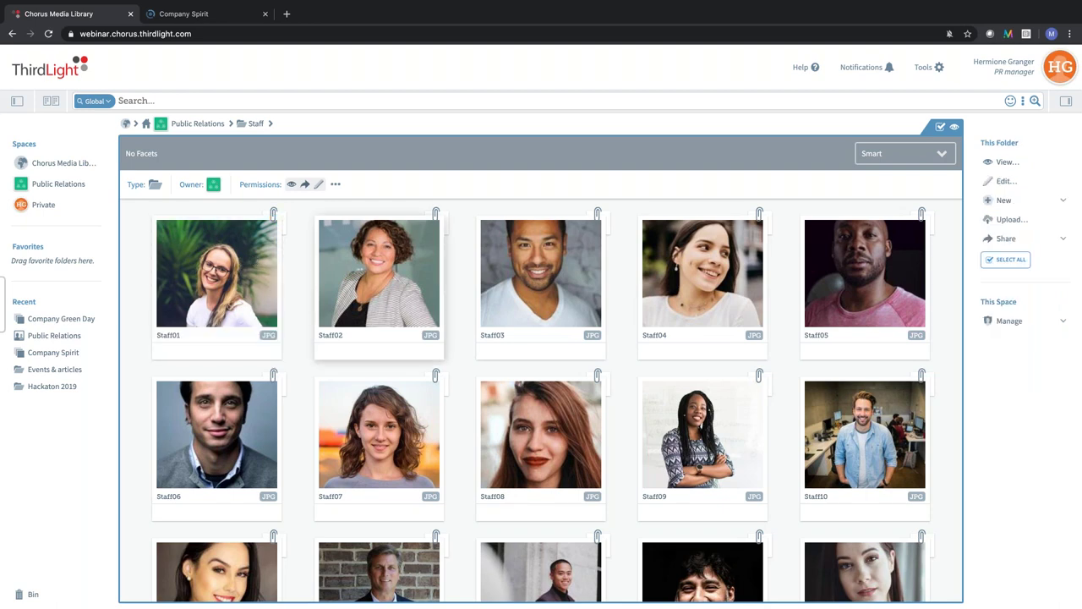
View the attachments of the Staff03 photo, preview the attached consent form and go back to the attachment list
{"action": "left_click", "coordinate": [547, 256]}
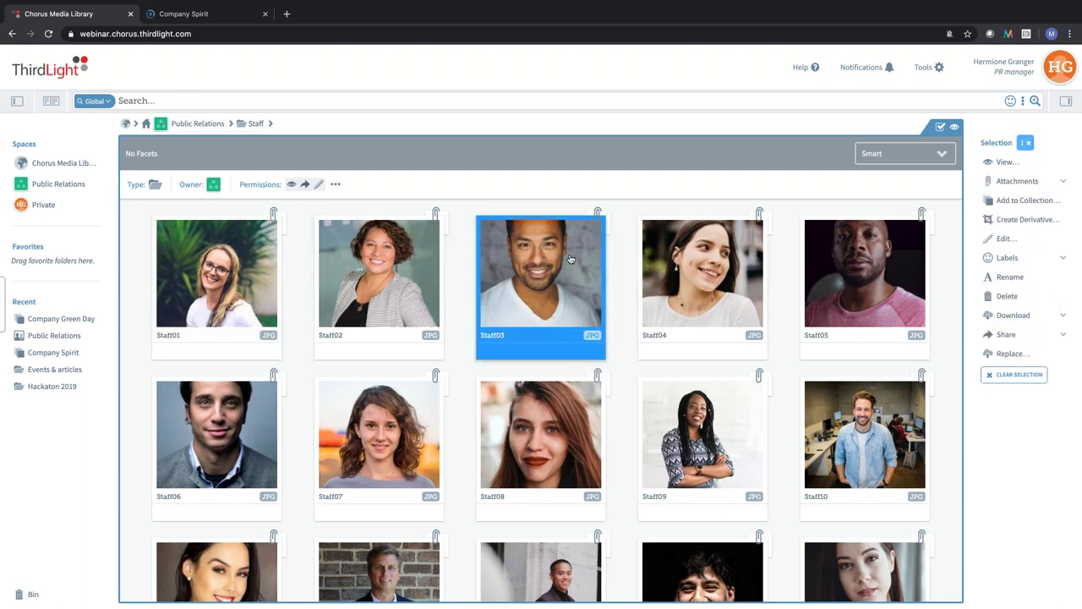
{"action": "left_click", "coordinate": [1025, 182]}
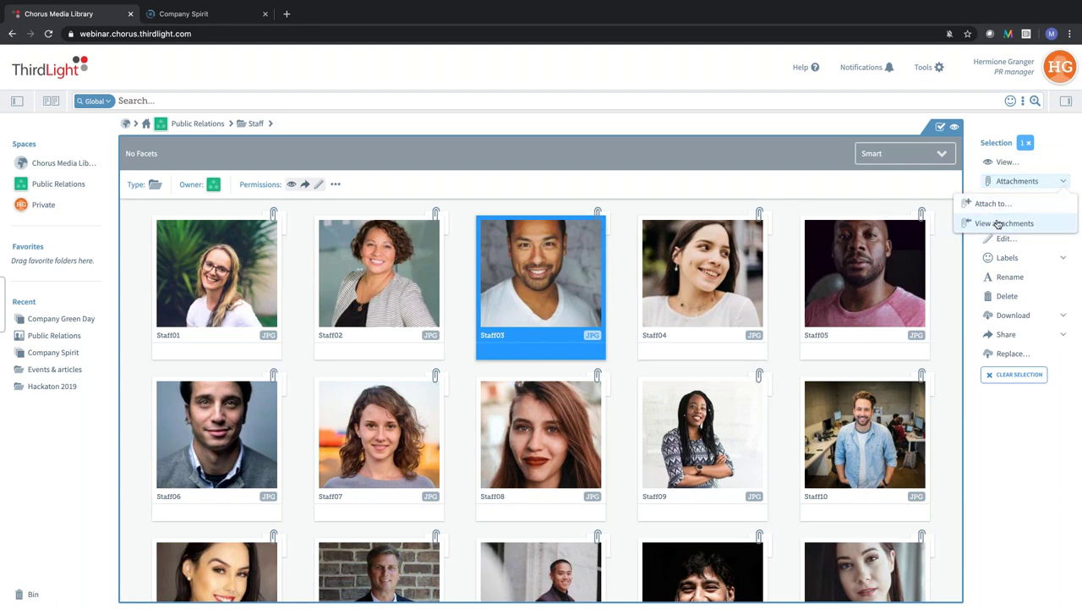
{"action": "left_click", "coordinate": [999, 223]}
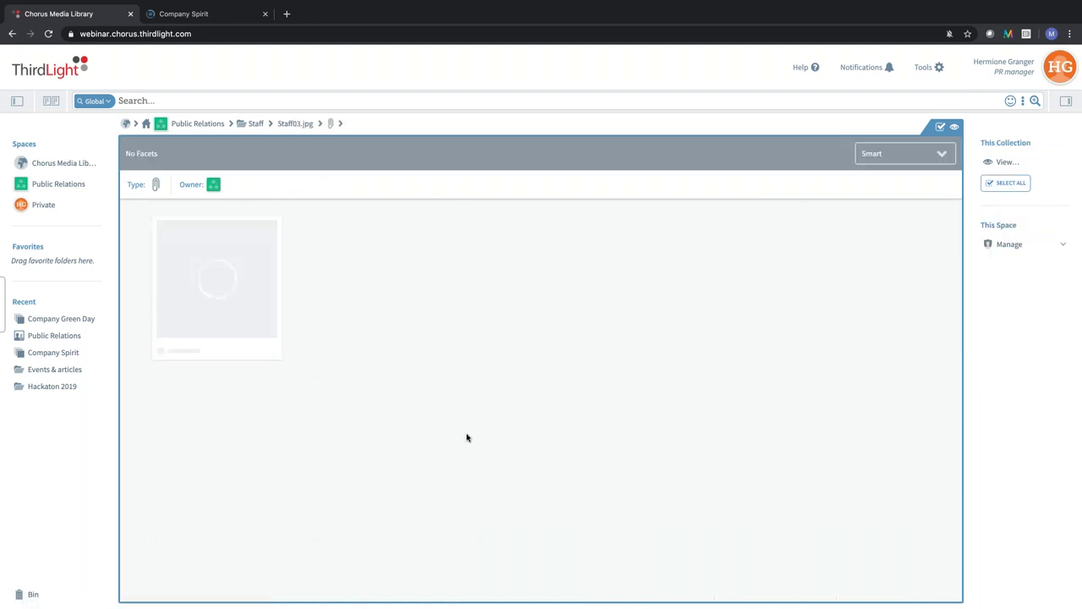
{"action": "left_click", "coordinate": [201, 296]}
{"action": "double_click", "coordinate": [200, 296]}
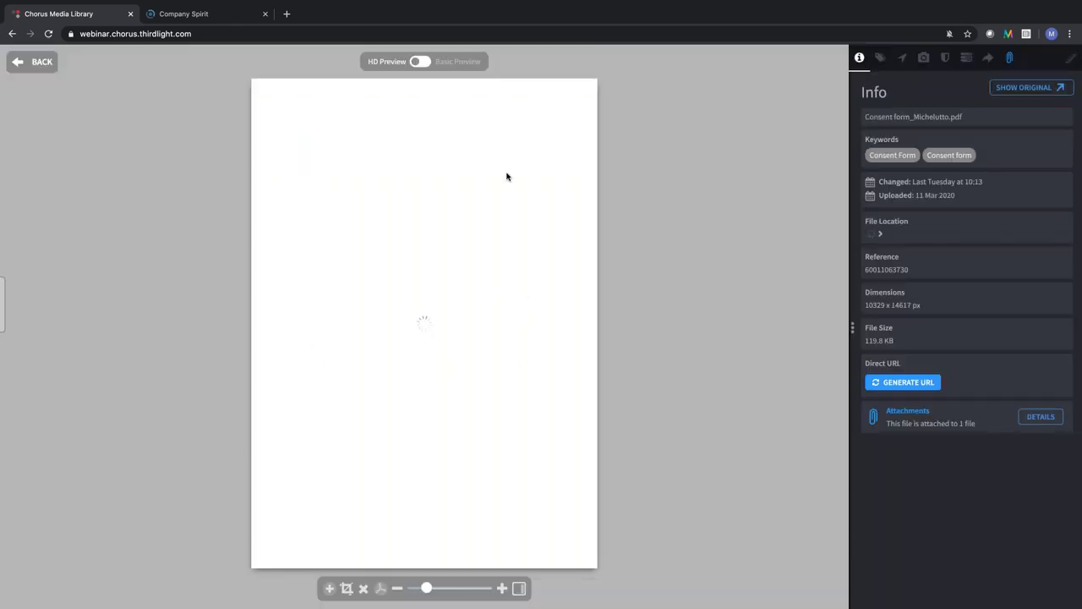
{"action": "left_click", "coordinate": [34, 62]}
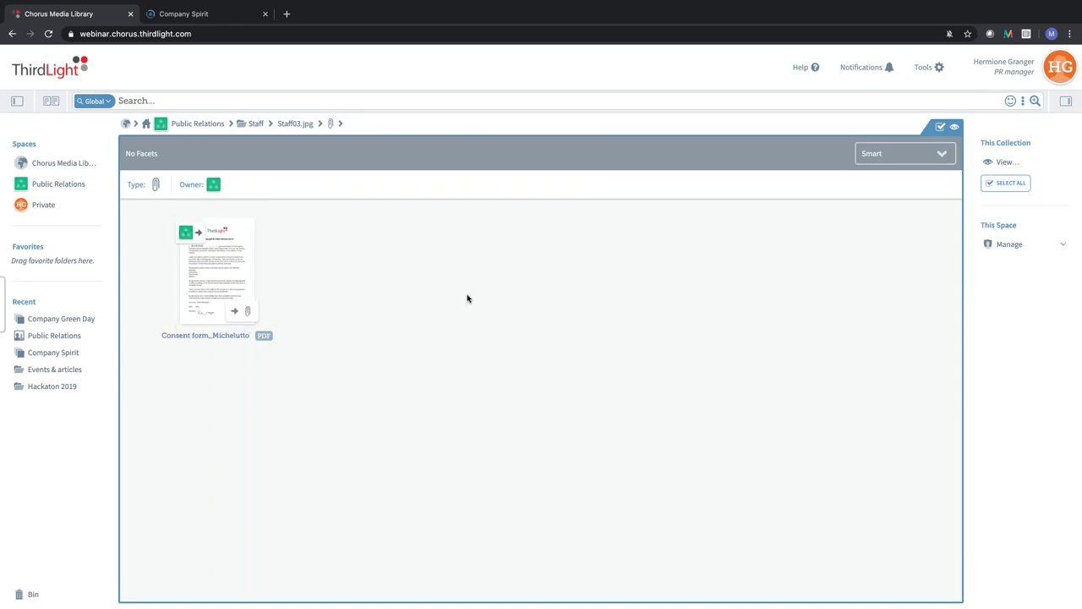
Show the original of the attached consent form, then return to Public Relations and reopen the Consent Forms folder
{"action": "left_click", "coordinate": [222, 276]}
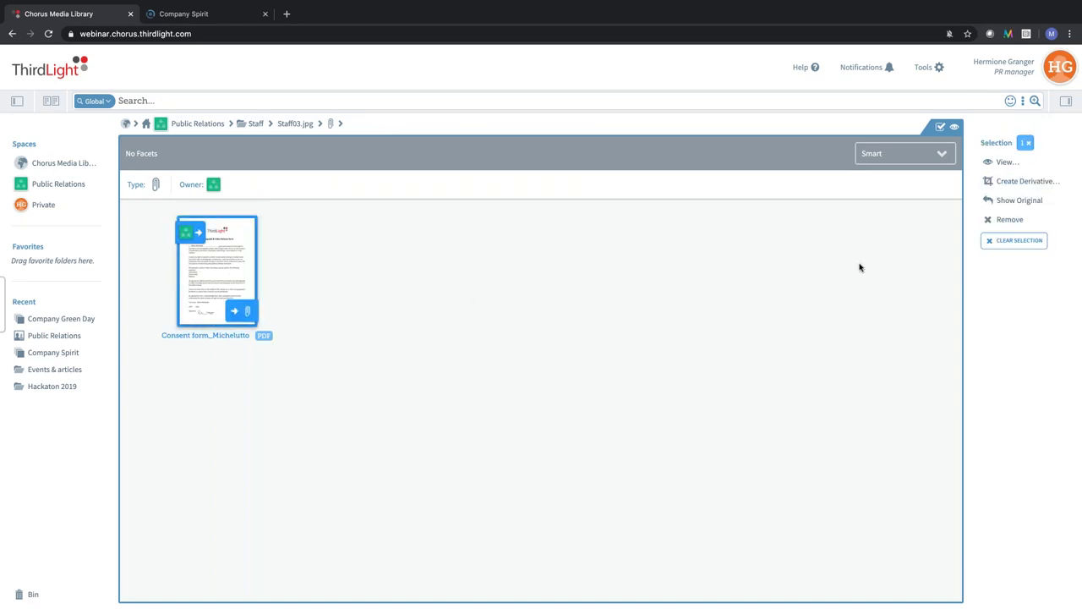
{"action": "left_click", "coordinate": [999, 201]}
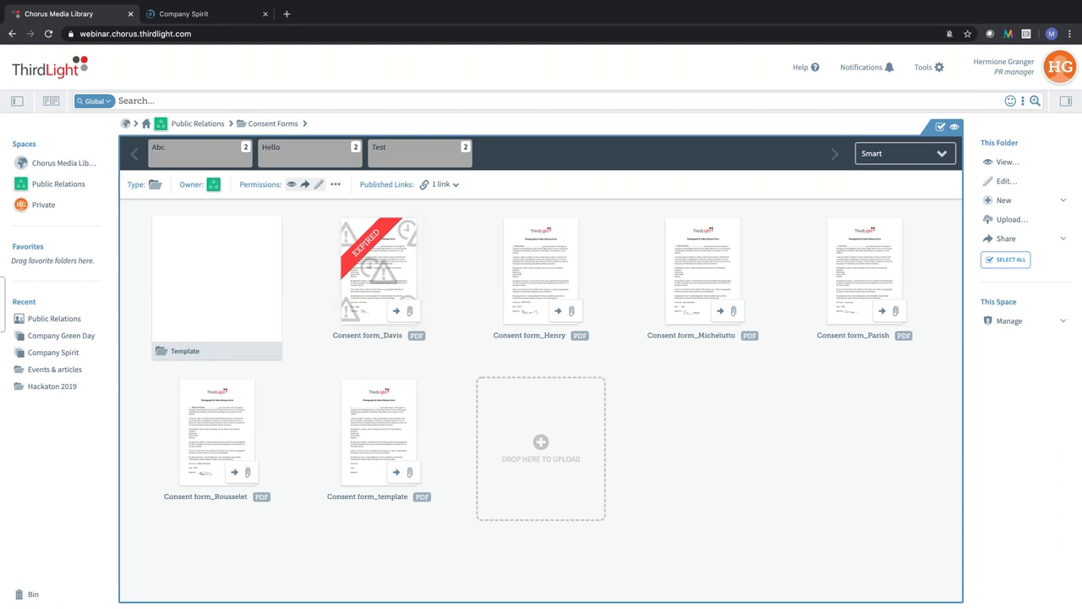
{"action": "left_click", "coordinate": [201, 125]}
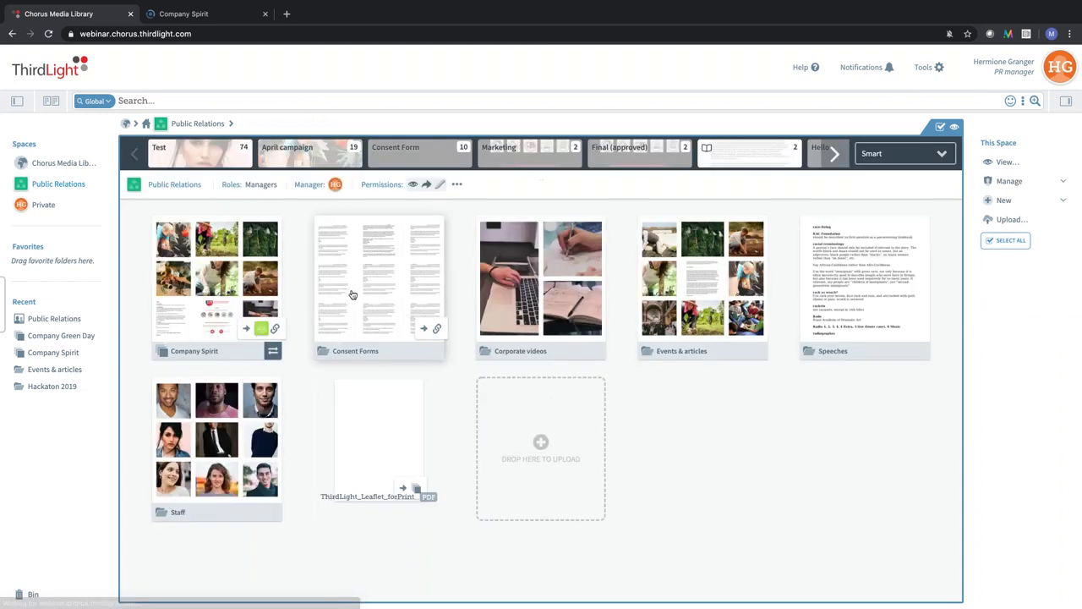
{"action": "double_click", "coordinate": [372, 274]}
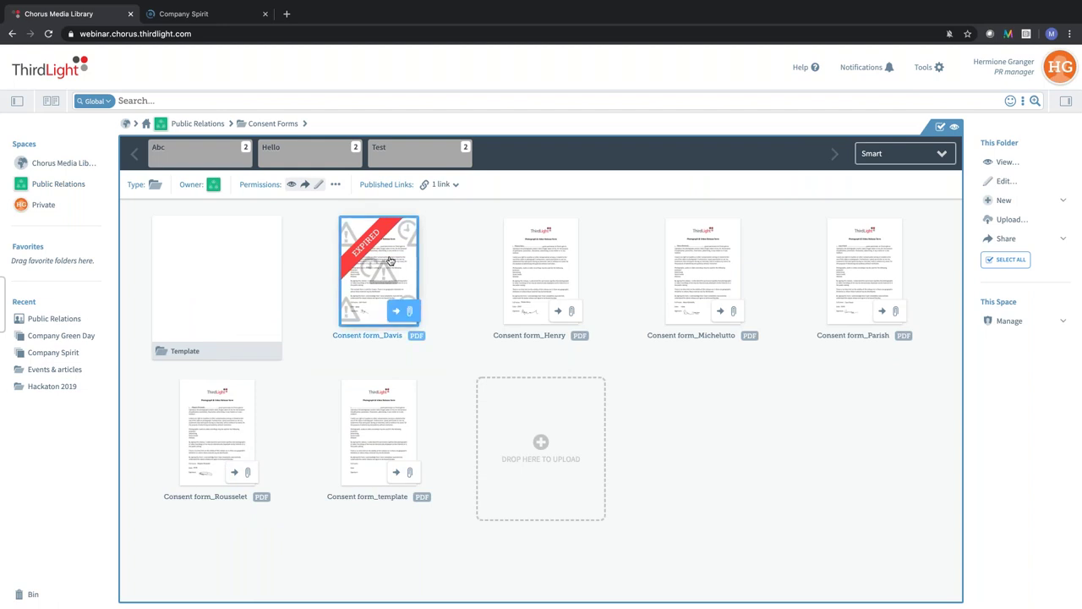
Check which files the expired consent form is attached to and return to the Consent Forms folder
{"action": "left_click", "coordinate": [389, 260]}
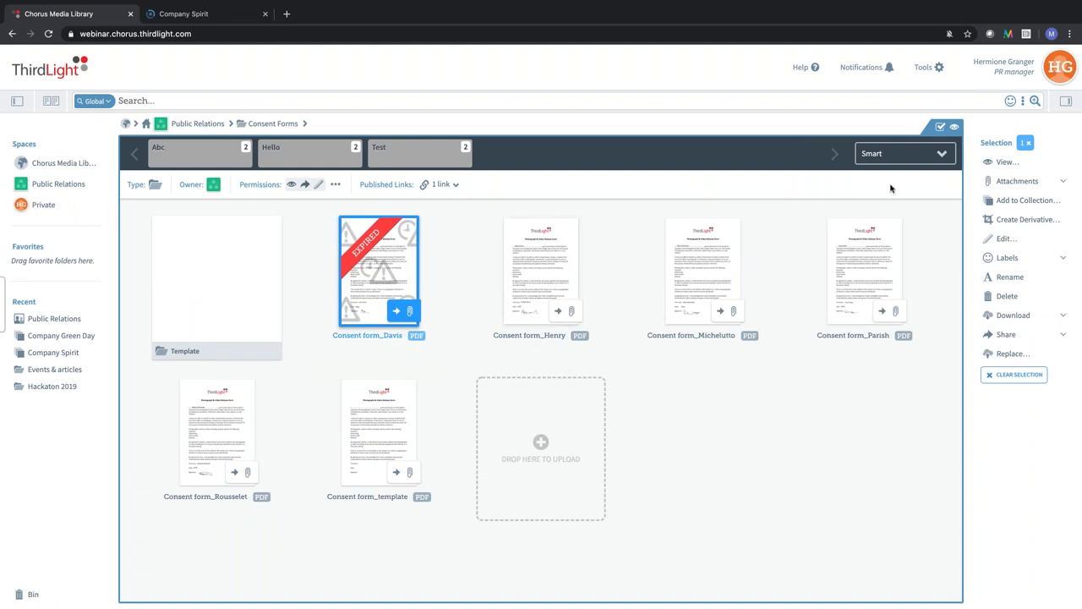
{"action": "left_click", "coordinate": [1027, 181]}
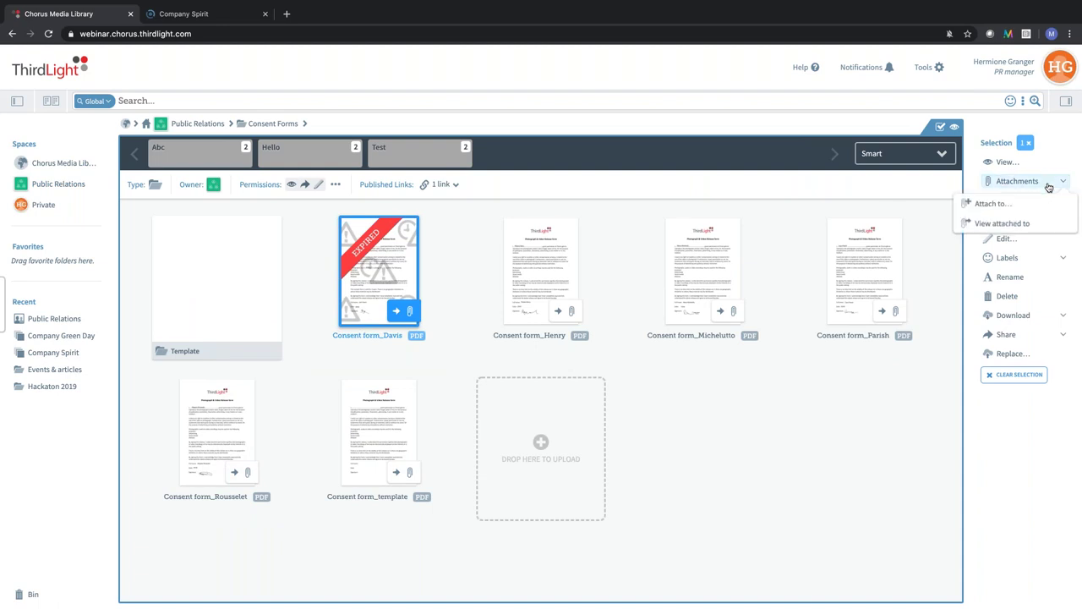
{"action": "left_click", "coordinate": [1025, 223]}
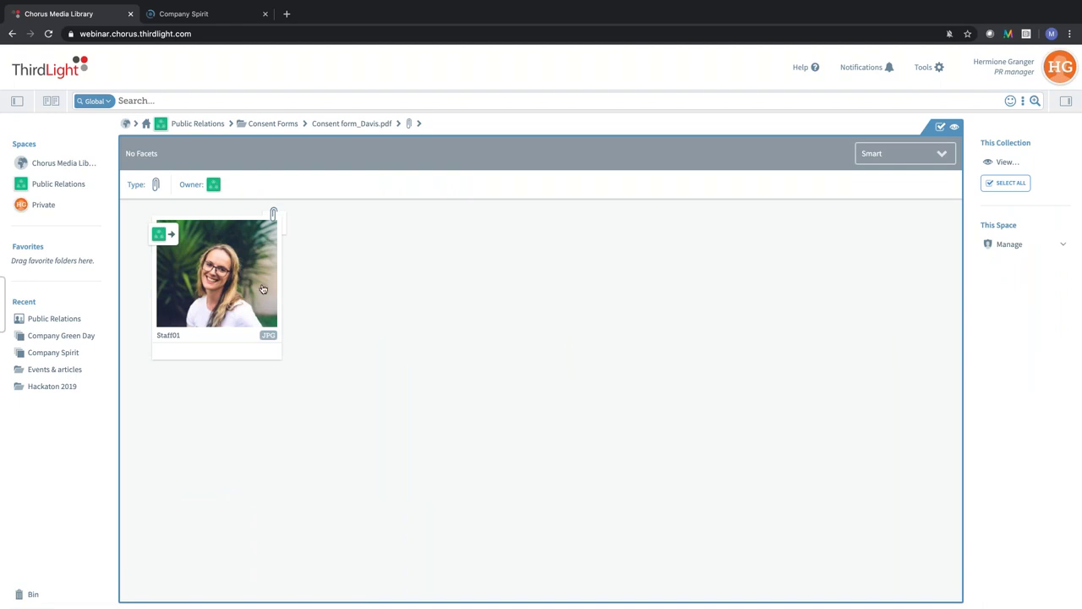
{"action": "left_click", "coordinate": [270, 125]}
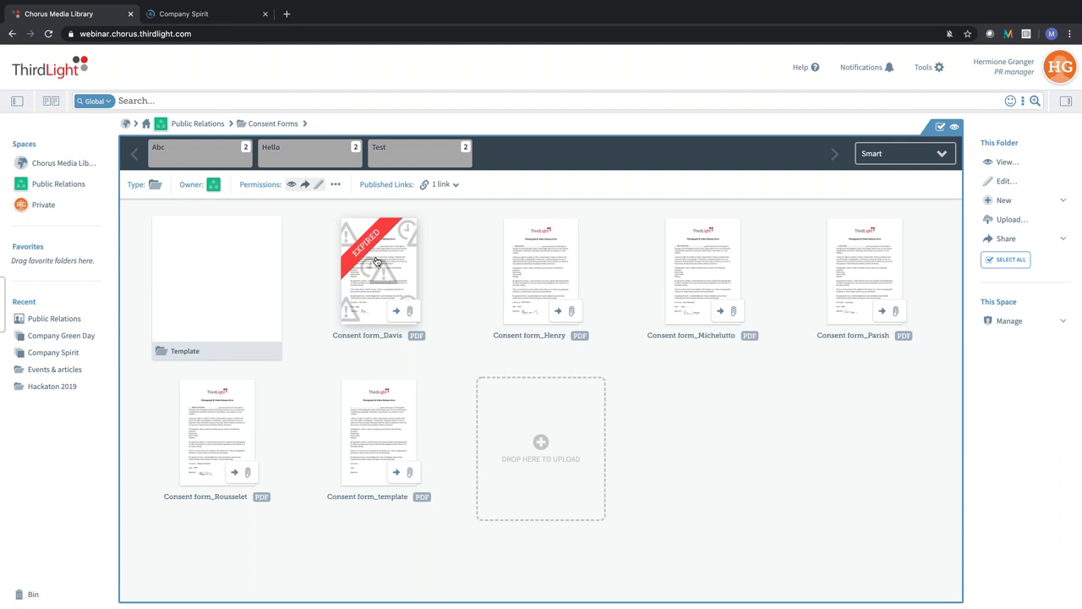
{"action": "left_click", "coordinate": [378, 239]}
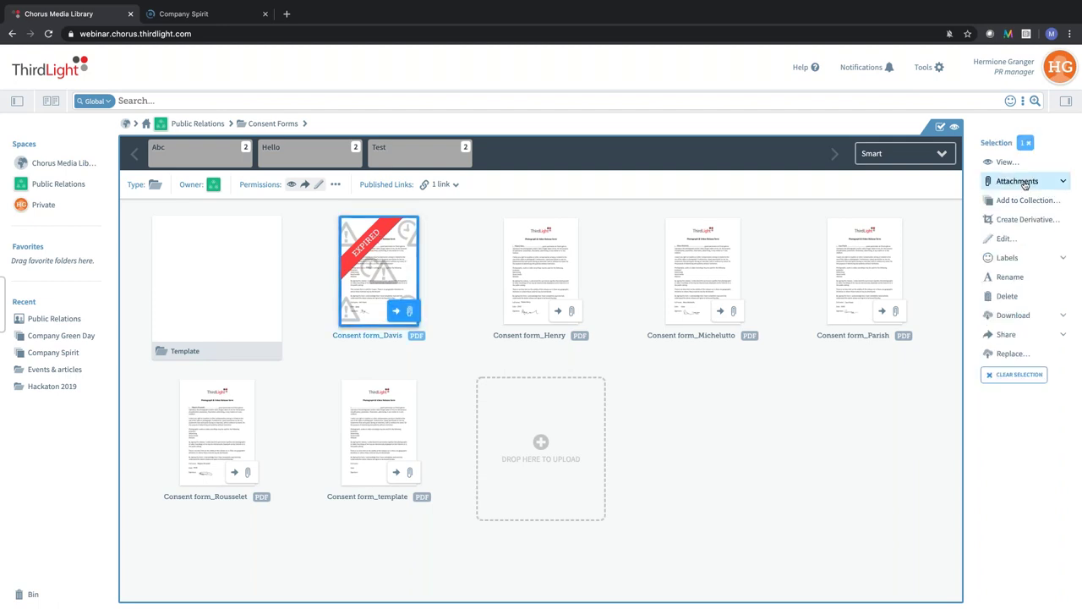
{"action": "left_click", "coordinate": [1024, 180]}
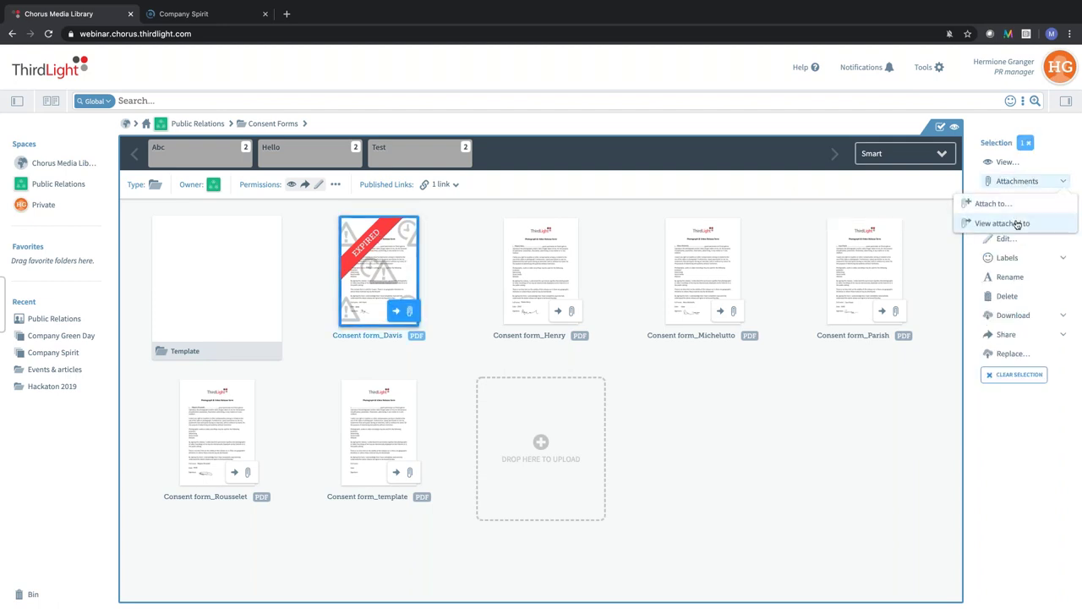
{"action": "left_click", "coordinate": [1014, 224]}
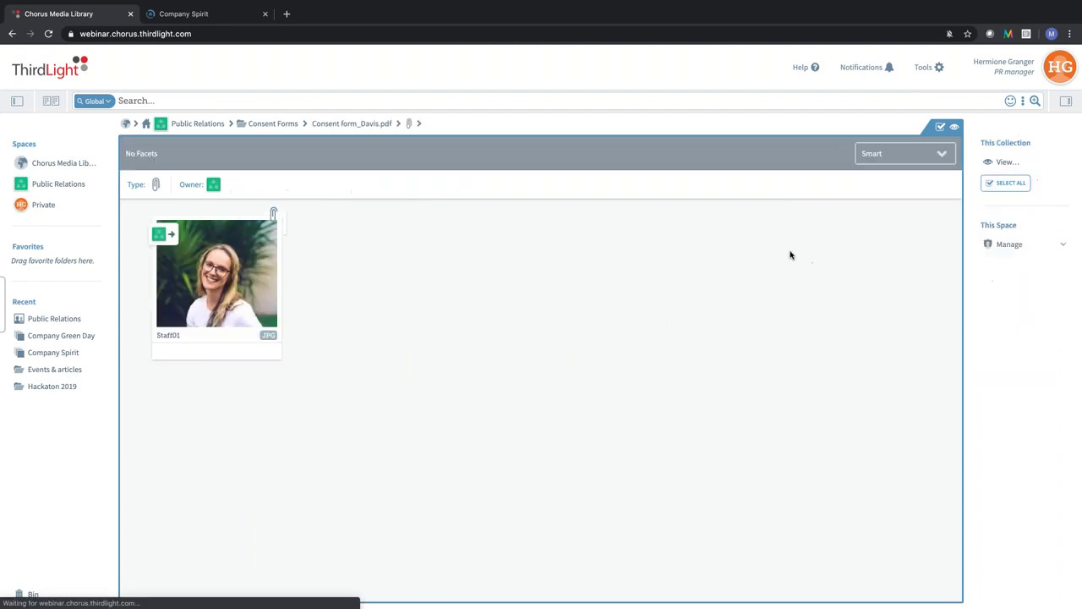
{"action": "left_click", "coordinate": [271, 125]}
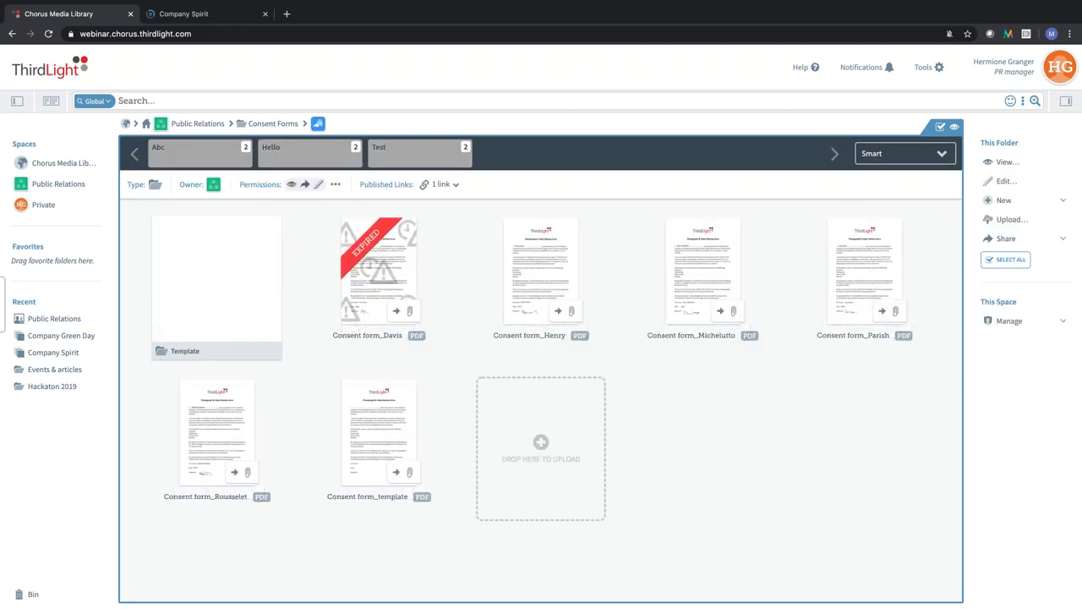
From the expired consent form, view the photo it is attached to and show that photo's original in the Staff folder
{"action": "left_click", "coordinate": [377, 271]}
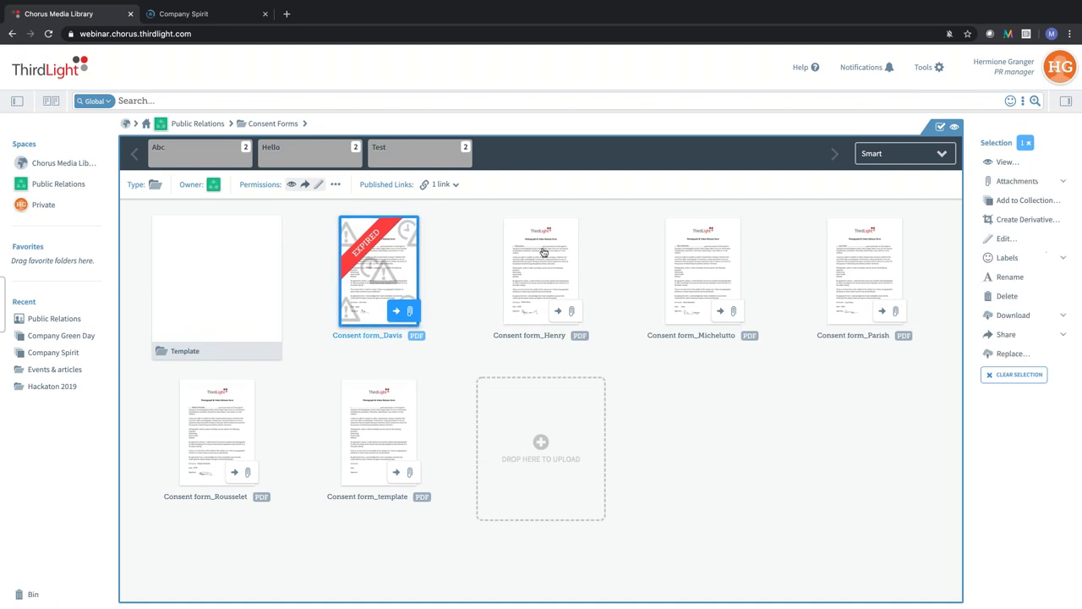
{"action": "left_click", "coordinate": [1019, 182]}
{"action": "left_click", "coordinate": [1004, 222]}
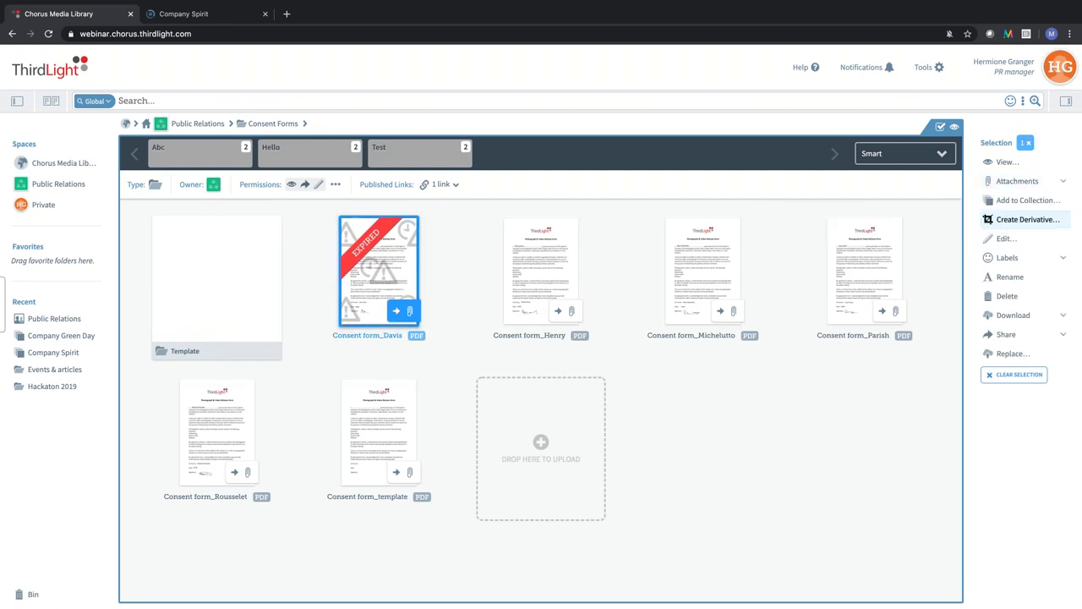
{"action": "left_click", "coordinate": [277, 281]}
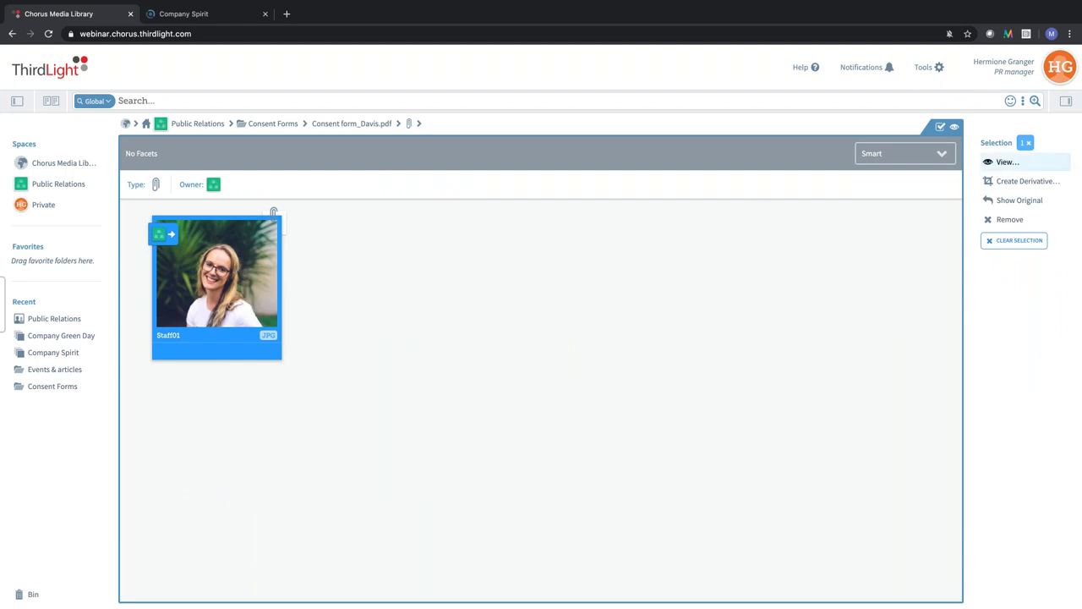
{"action": "left_click", "coordinate": [1004, 200]}
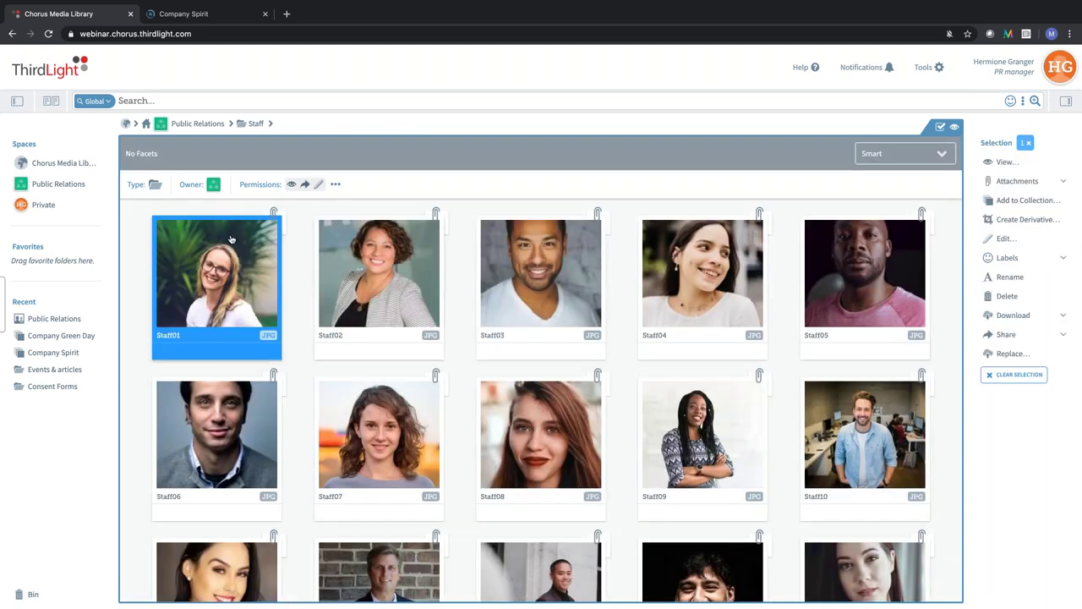
Set the expiry date of the Staff01 photo to 18 May 2020, save the change and return to the Staff folder
{"action": "left_click", "coordinate": [999, 237]}
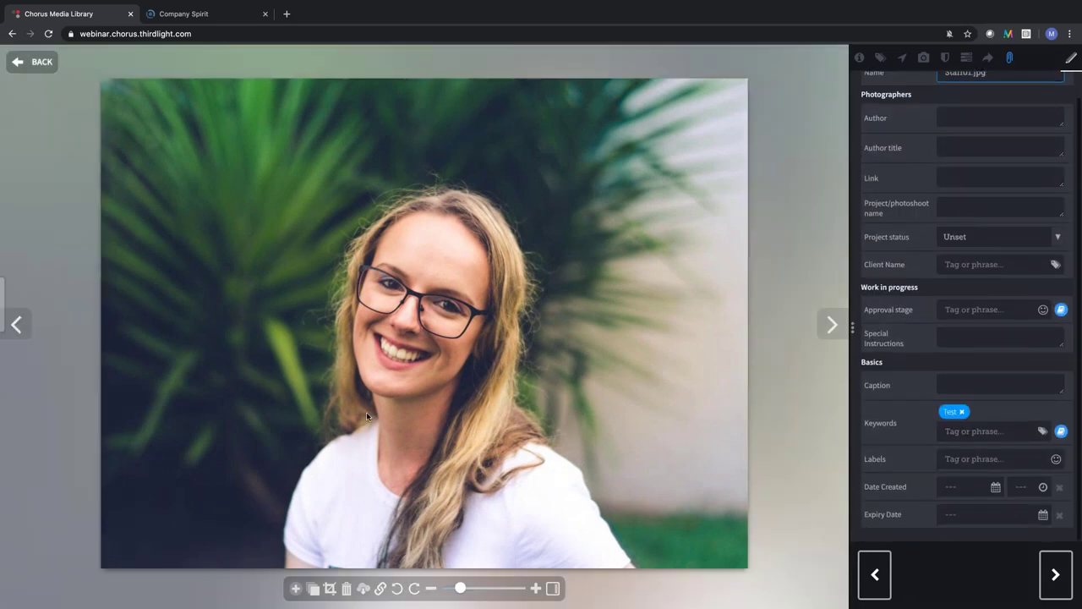
{"action": "left_click", "coordinate": [1043, 514]}
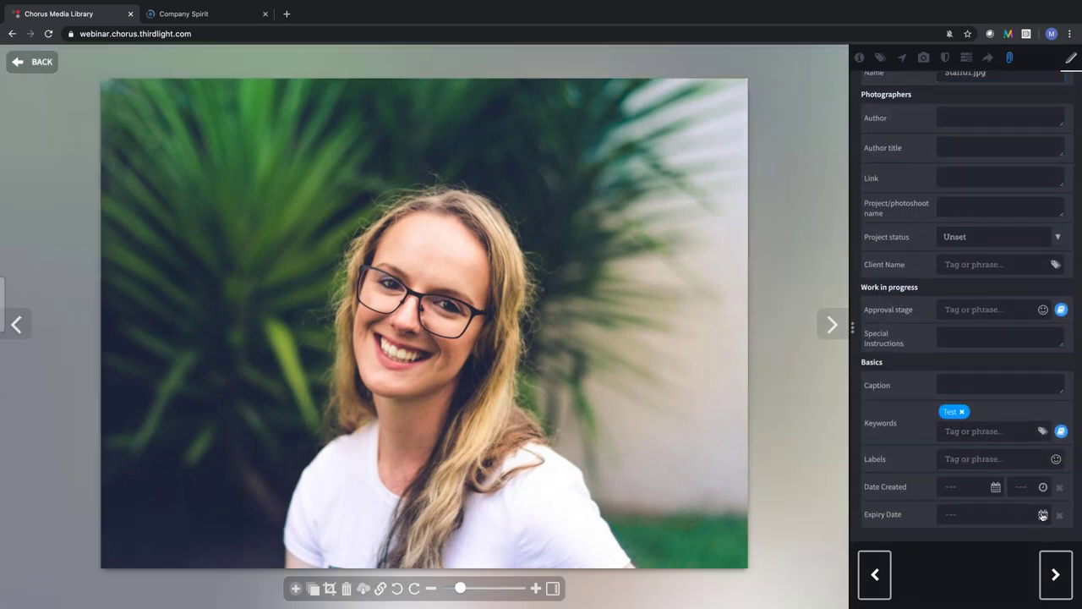
{"action": "left_click", "coordinate": [956, 458]}
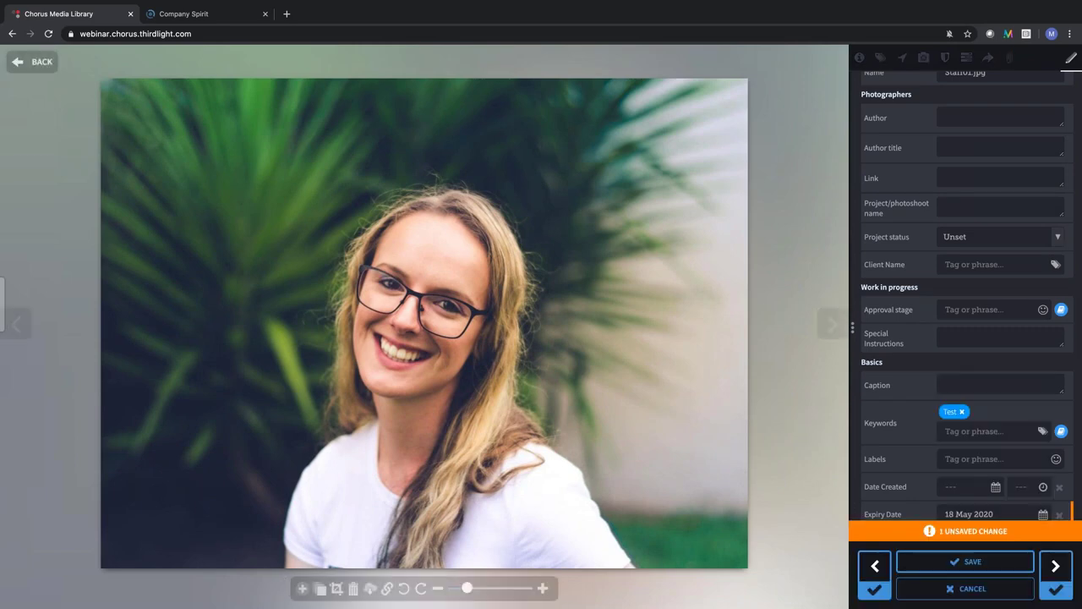
{"action": "left_click", "coordinate": [948, 560]}
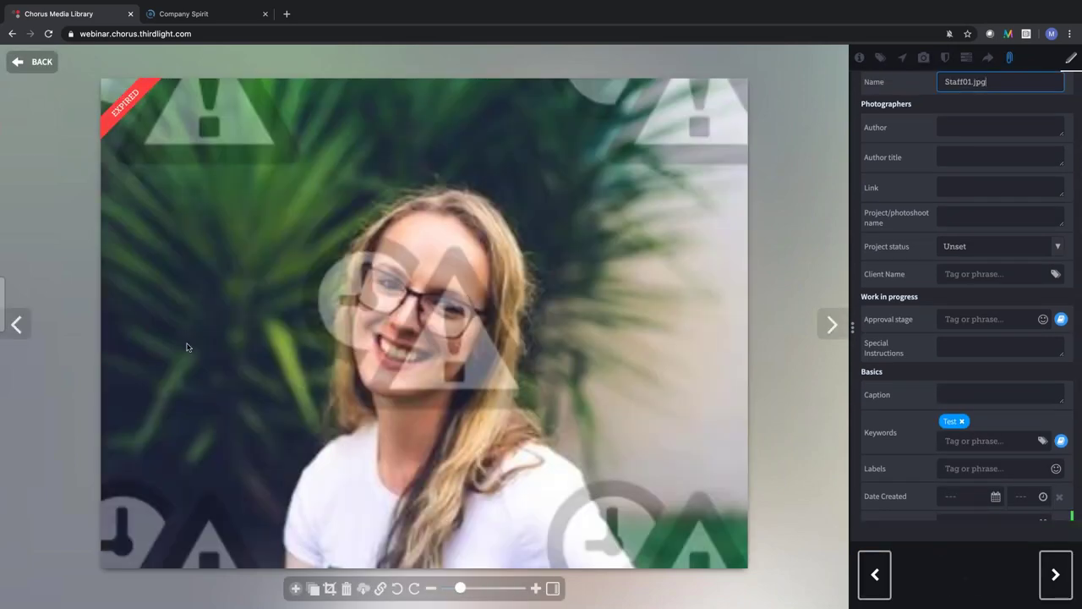
{"action": "left_click", "coordinate": [42, 68]}
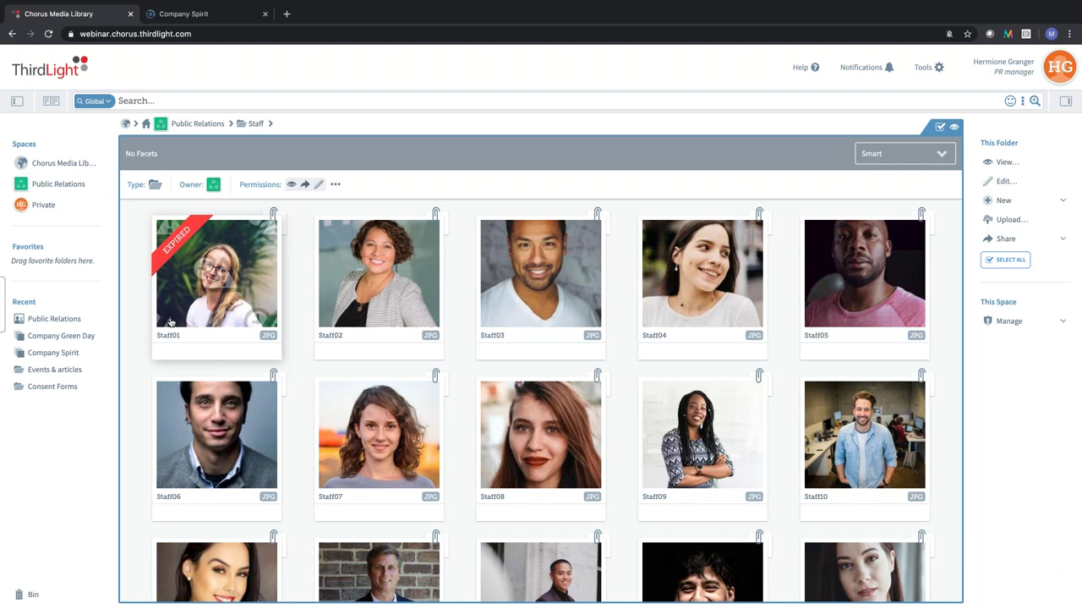
Check whether the expired Staff01 photo can be downloaded, then return to Public Relations and reopen the Staff folder
{"action": "left_click", "coordinate": [215, 270]}
{"action": "left_click", "coordinate": [1011, 315]}
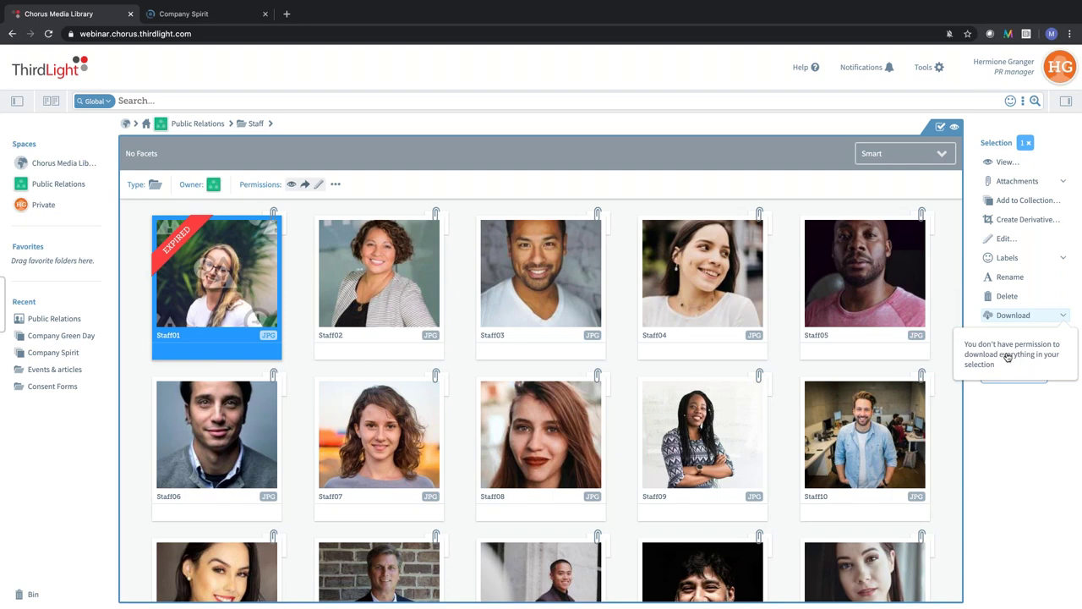
{"action": "left_click", "coordinate": [305, 270]}
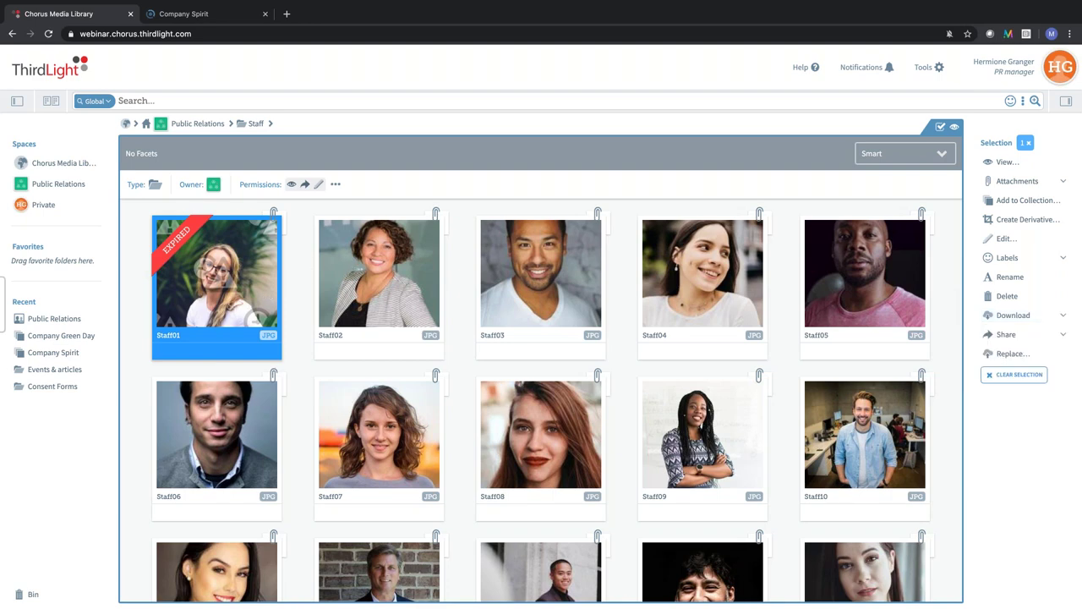
{"action": "left_click", "coordinate": [199, 123]}
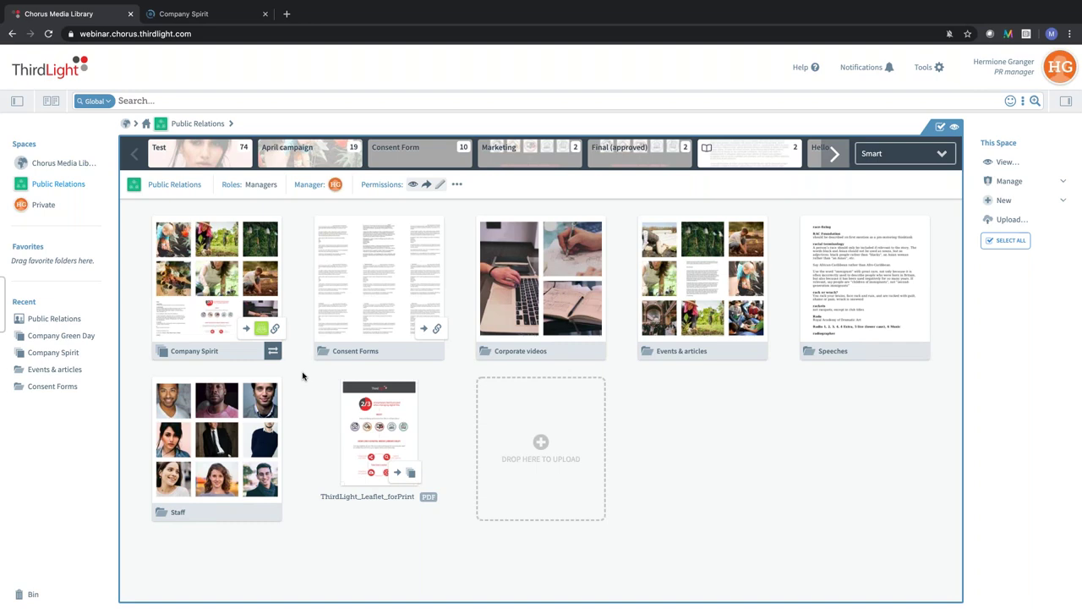
{"action": "left_click", "coordinate": [252, 402]}
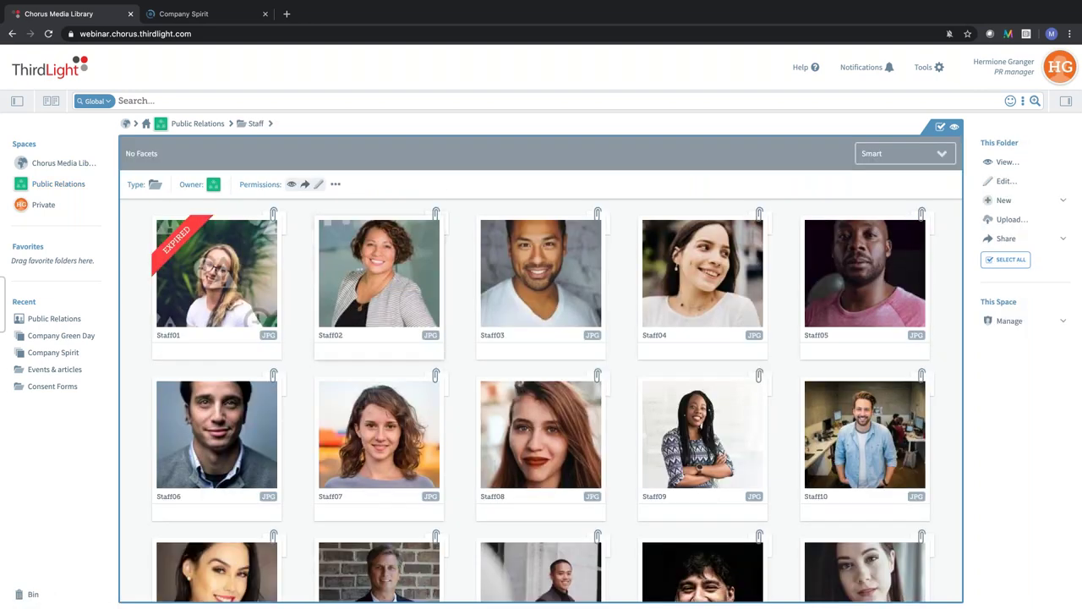
{"action": "key", "text": "ctrl+a"}
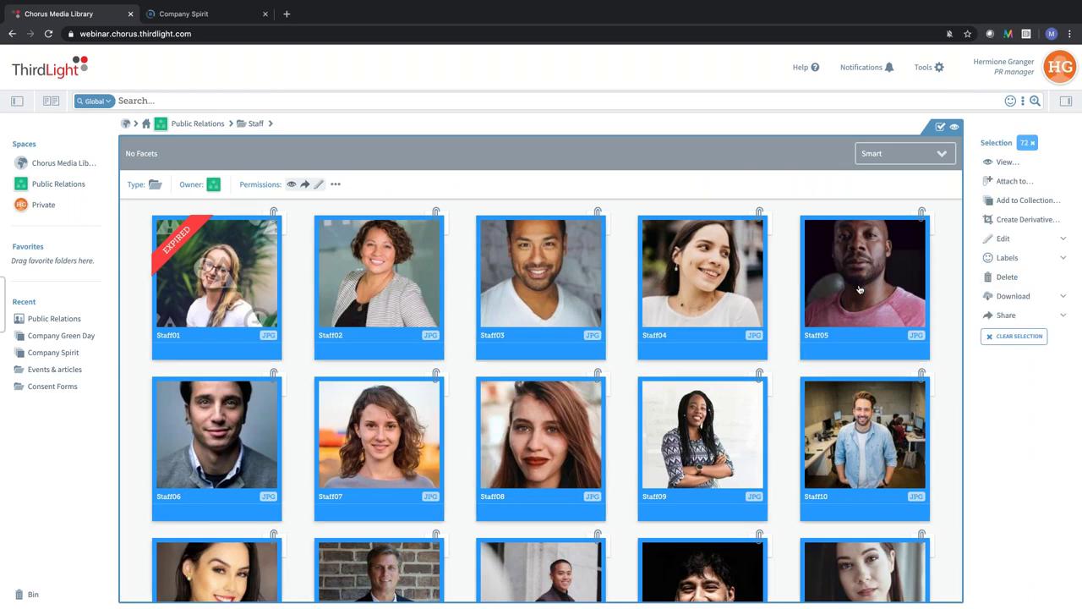
{"action": "left_click", "coordinate": [786, 224]}
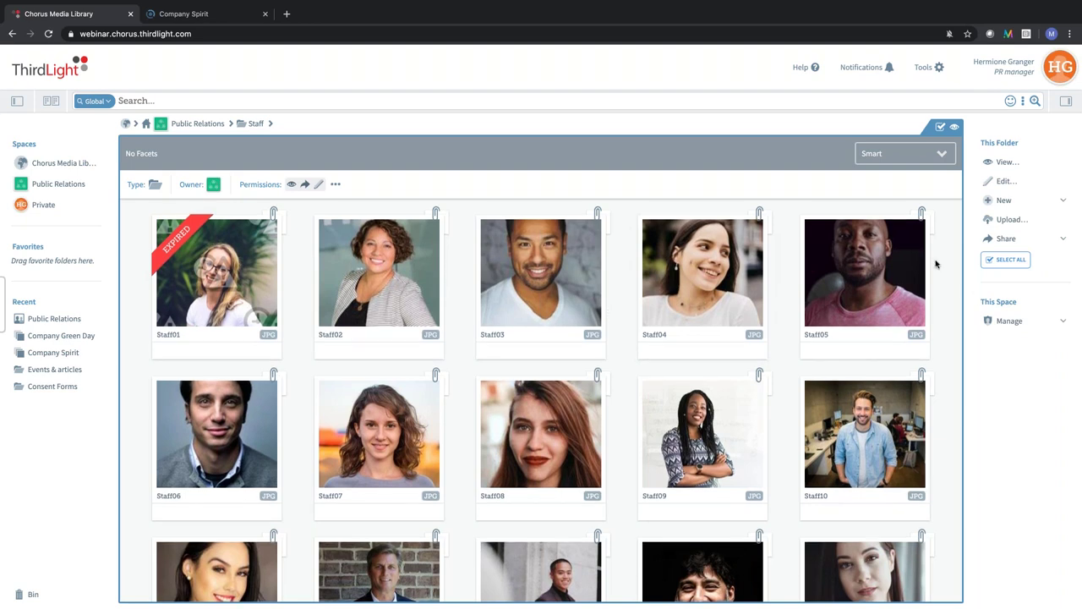
{"action": "scroll", "coordinate": [935, 264], "scroll_direction": "down", "scroll_amount": 1}
{"action": "scroll", "coordinate": [557, 401], "scroll_direction": "up", "scroll_amount": 2}
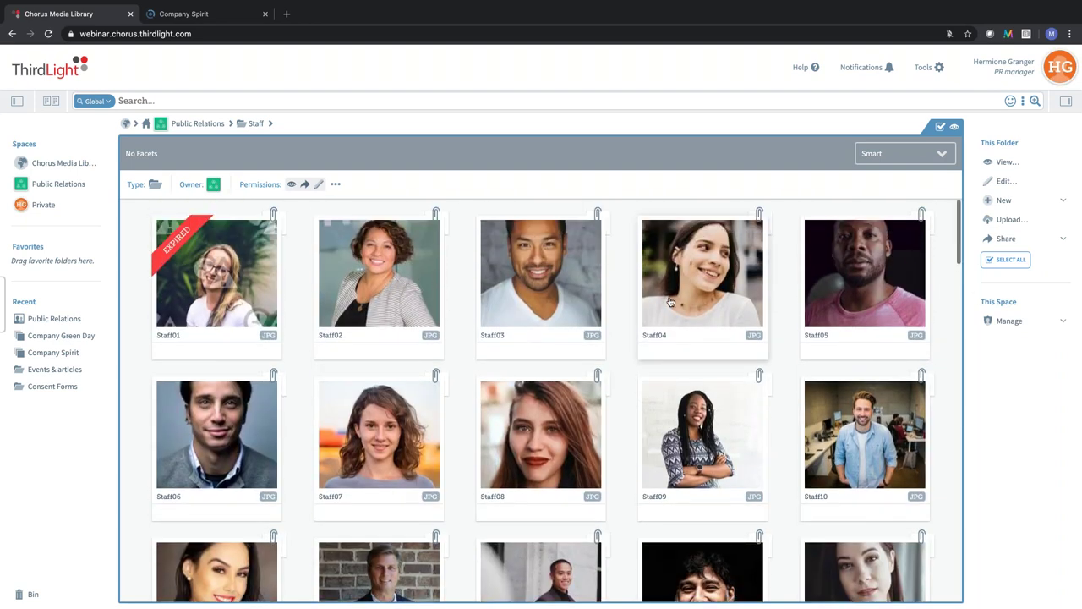
{"action": "left_click", "coordinate": [1005, 259]}
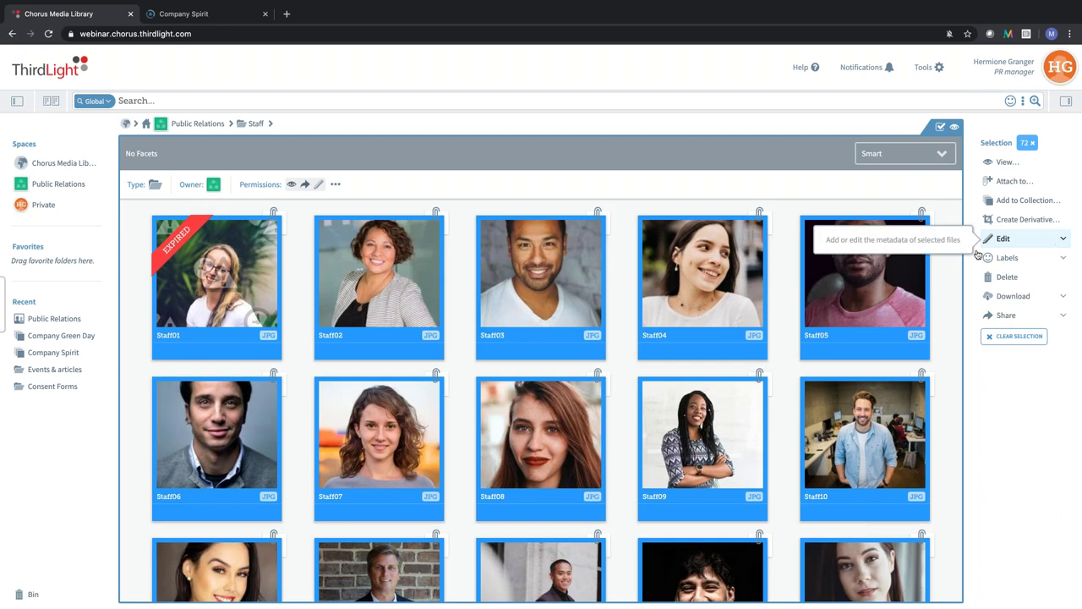
{"action": "left_click", "coordinate": [791, 287]}
{"action": "scroll", "coordinate": [791, 287], "scroll_direction": "down", "scroll_amount": 15}
{"action": "scroll", "coordinate": [688, 386], "scroll_direction": "up", "scroll_amount": 3}
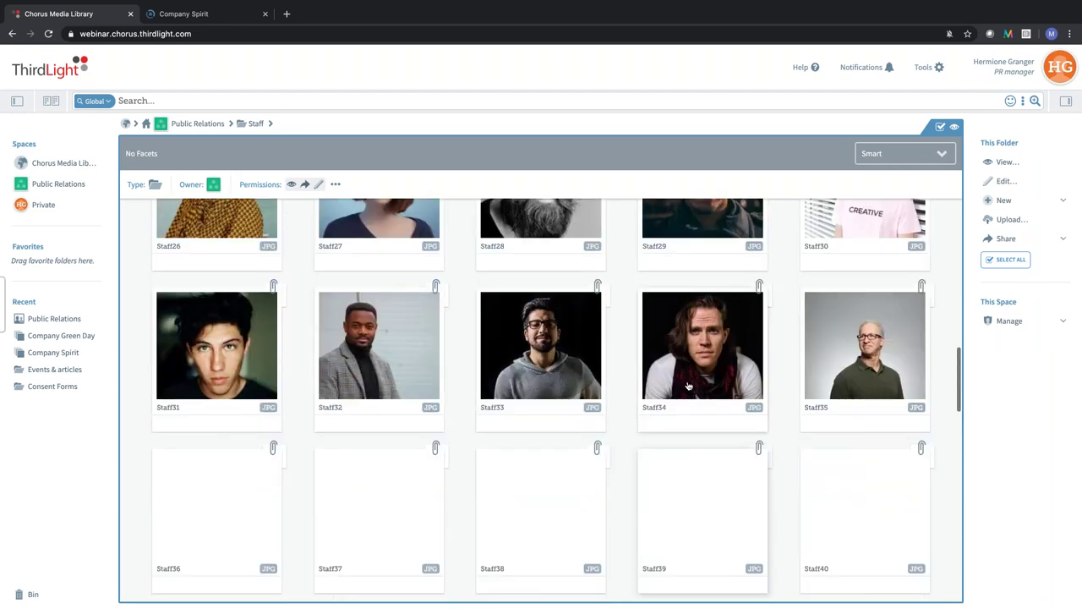
{"action": "scroll", "coordinate": [688, 386], "scroll_direction": "up", "scroll_amount": 8}
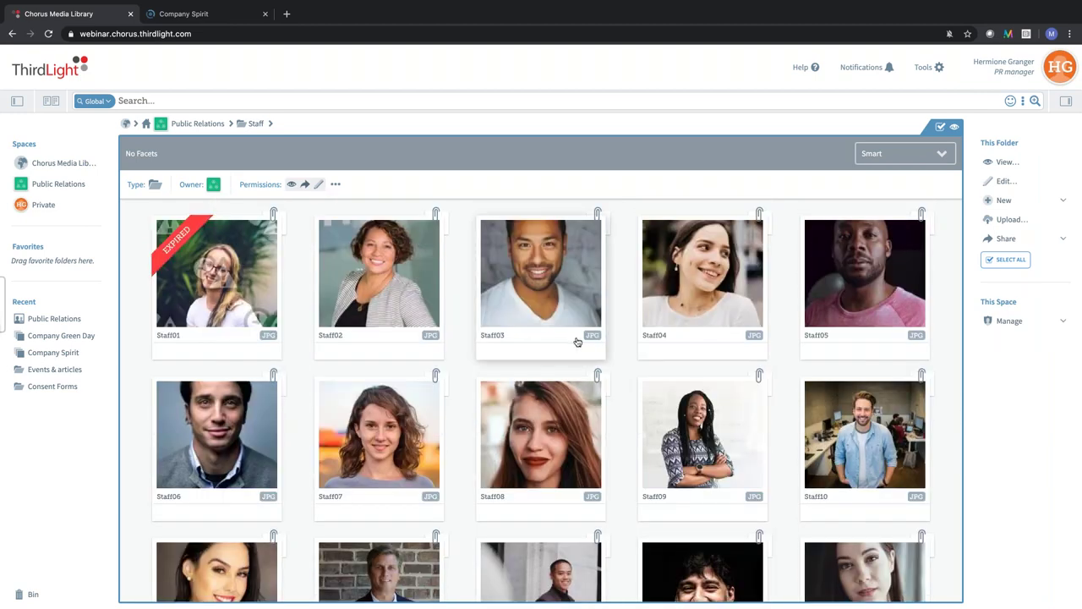
{"action": "left_click", "coordinate": [668, 296]}
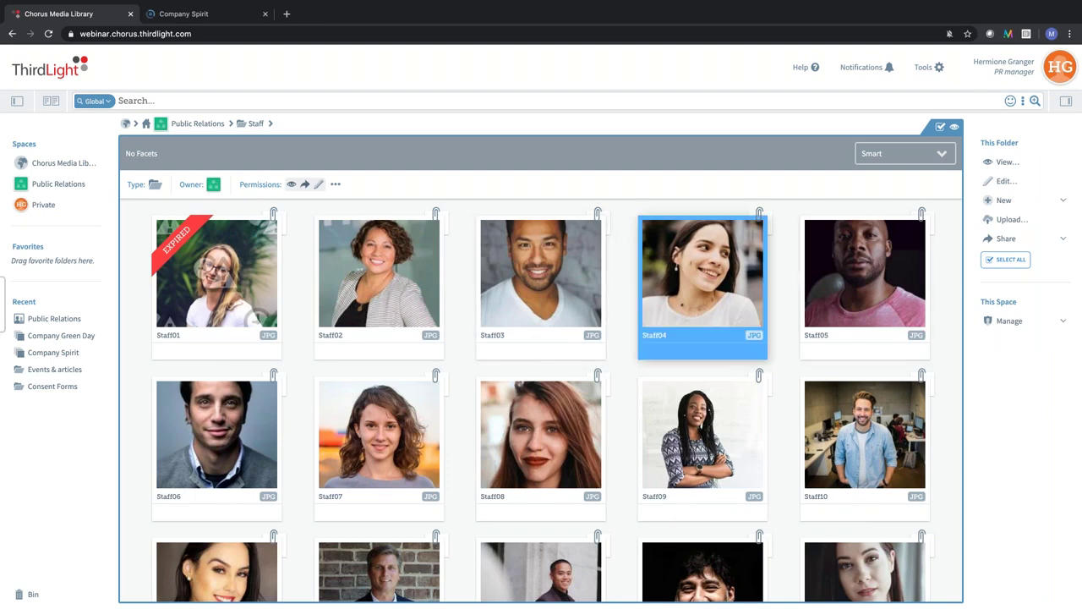
{"action": "left_click", "coordinate": [629, 301]}
Select all photos in the Staff folder and start a batch edit that replaces their Expiry Date
{"action": "key", "text": "ctrl+a"}
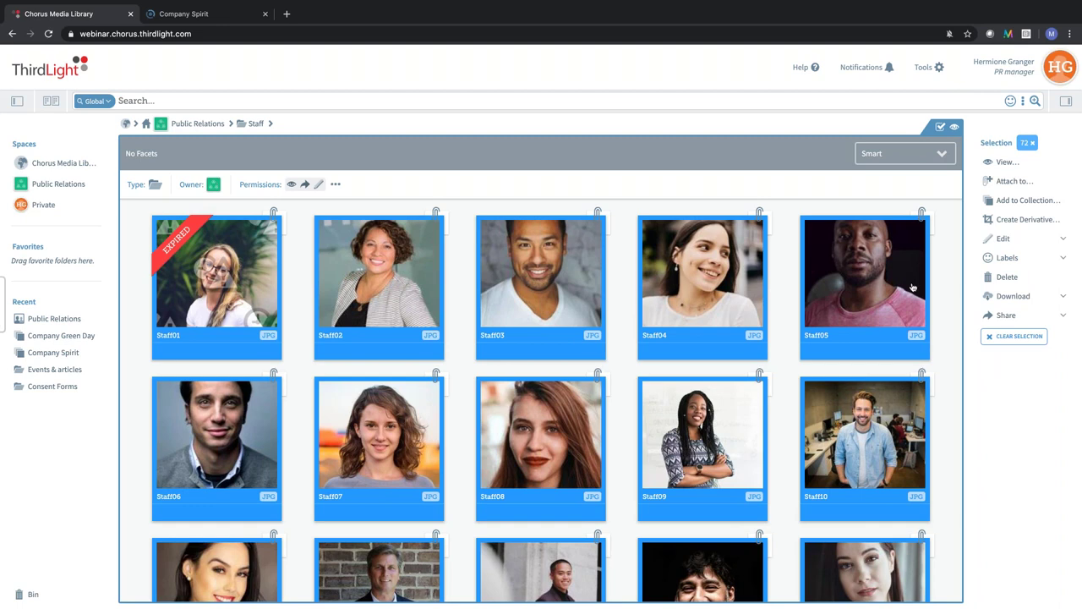
{"action": "left_click", "coordinate": [1003, 239]}
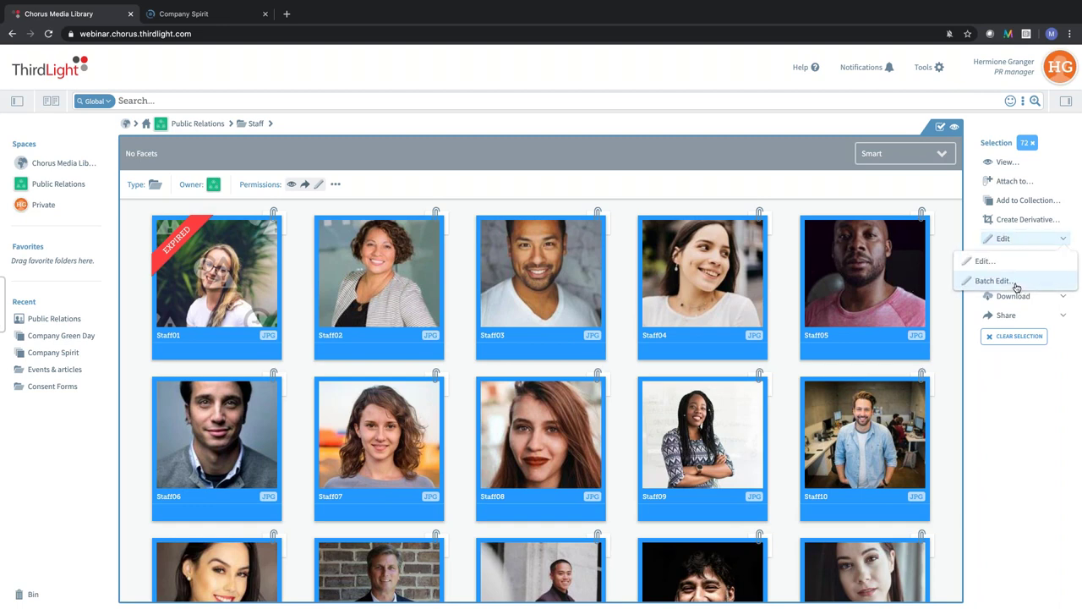
{"action": "left_click", "coordinate": [999, 286]}
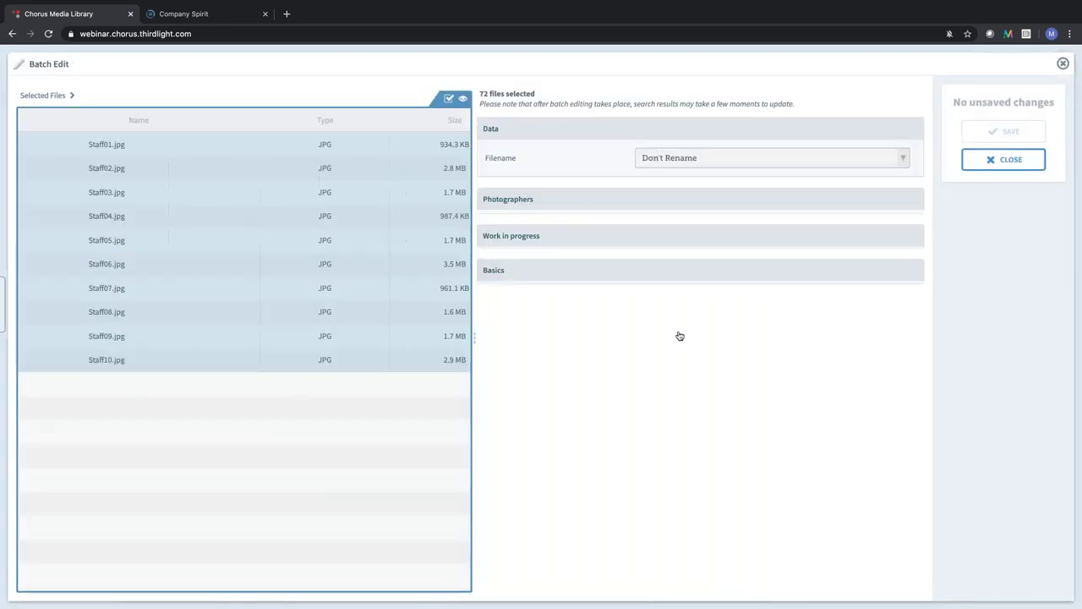
{"action": "scroll", "coordinate": [680, 338], "scroll_direction": "down", "scroll_amount": 3}
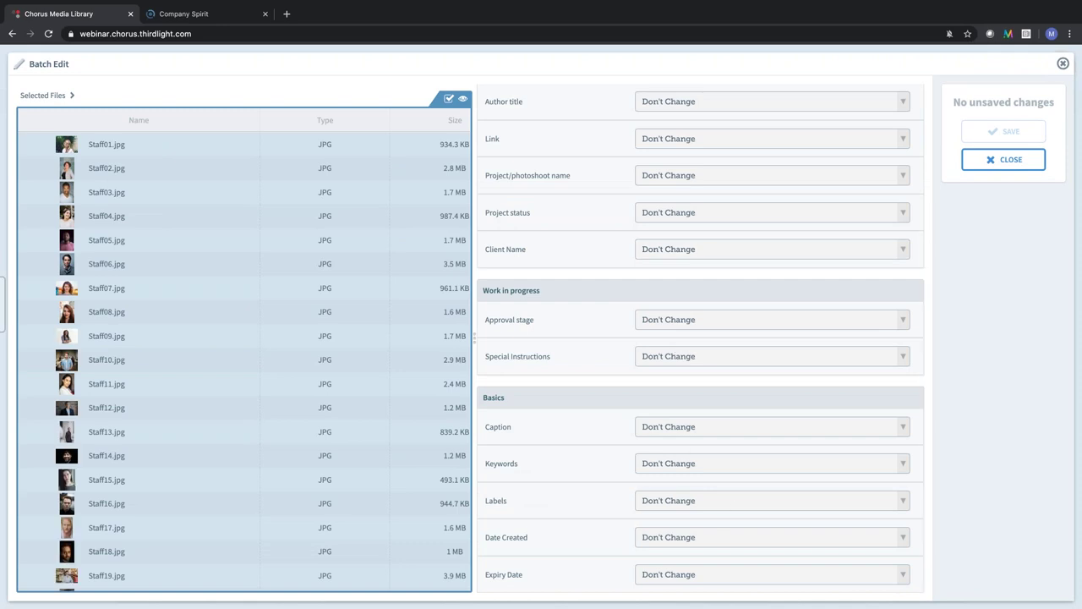
{"action": "left_click", "coordinate": [898, 575]}
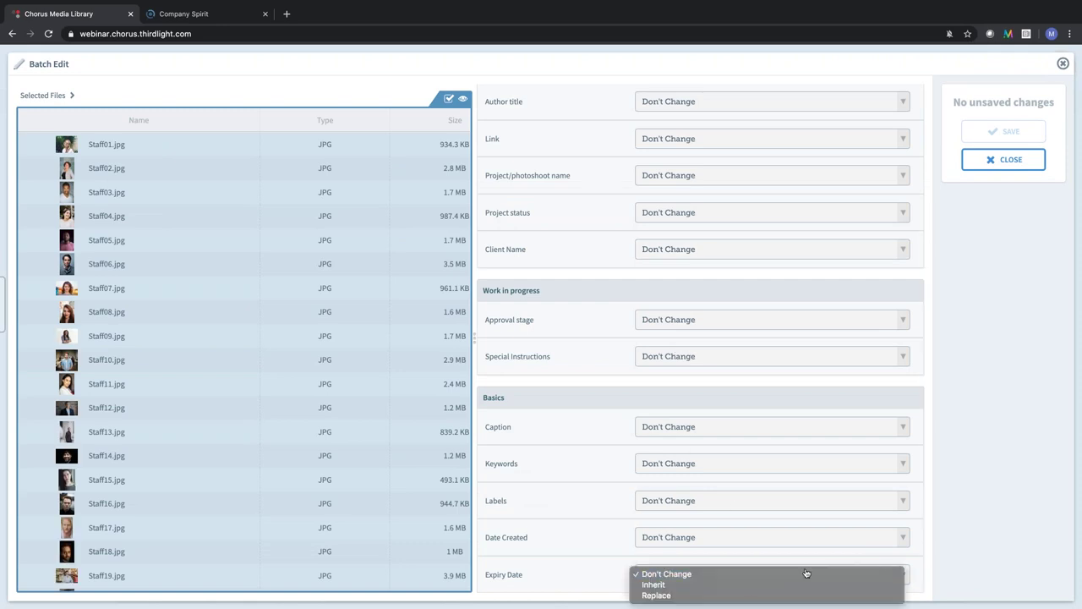
{"action": "left_click", "coordinate": [665, 595]}
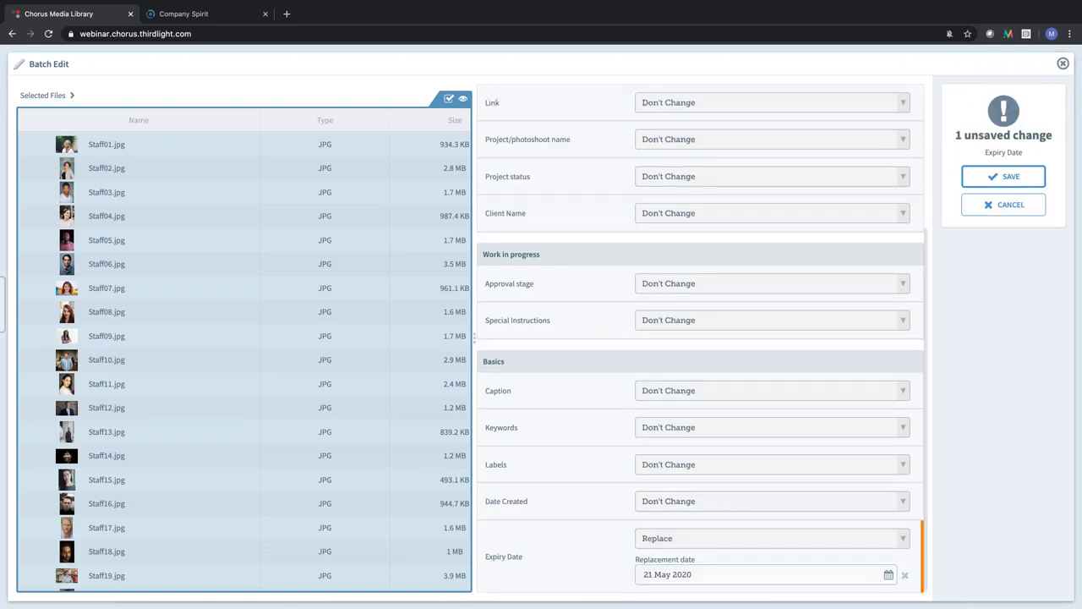
Set the replacement expiry date to 21 May 2021 for all selected staff photos, save and close the batch edit
{"action": "left_click", "coordinate": [887, 574]}
{"action": "left_click", "coordinate": [879, 447]}
{"action": "double_click", "coordinate": [879, 447]}
{"action": "double_click", "coordinate": [879, 447]}
{"action": "double_click", "coordinate": [879, 447]}
{"action": "double_click", "coordinate": [879, 448]}
{"action": "double_click", "coordinate": [879, 447]}
{"action": "left_click", "coordinate": [879, 448]}
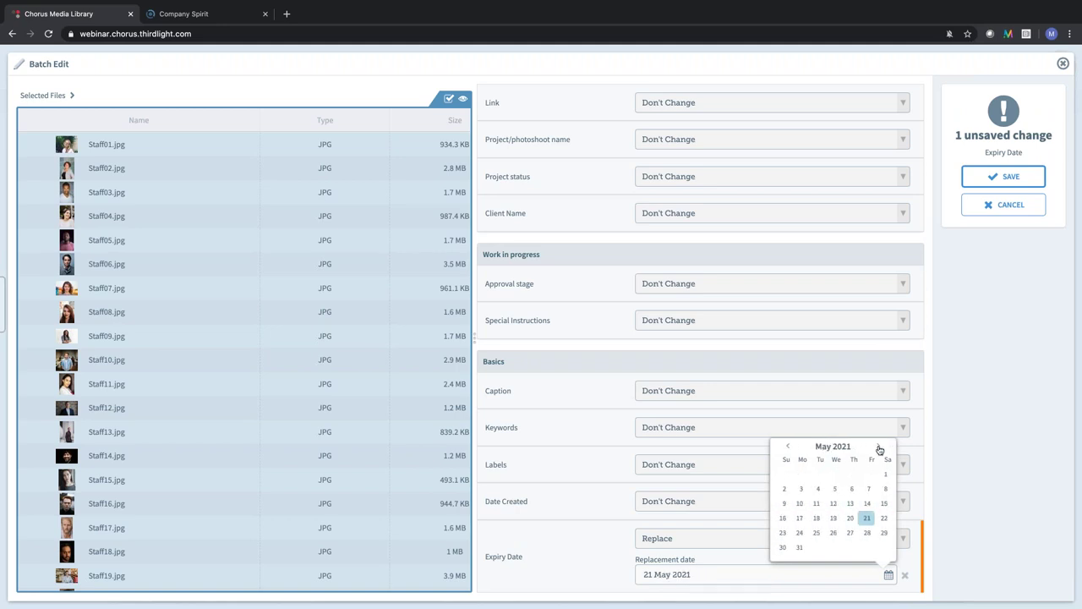
{"action": "left_click", "coordinate": [864, 521]}
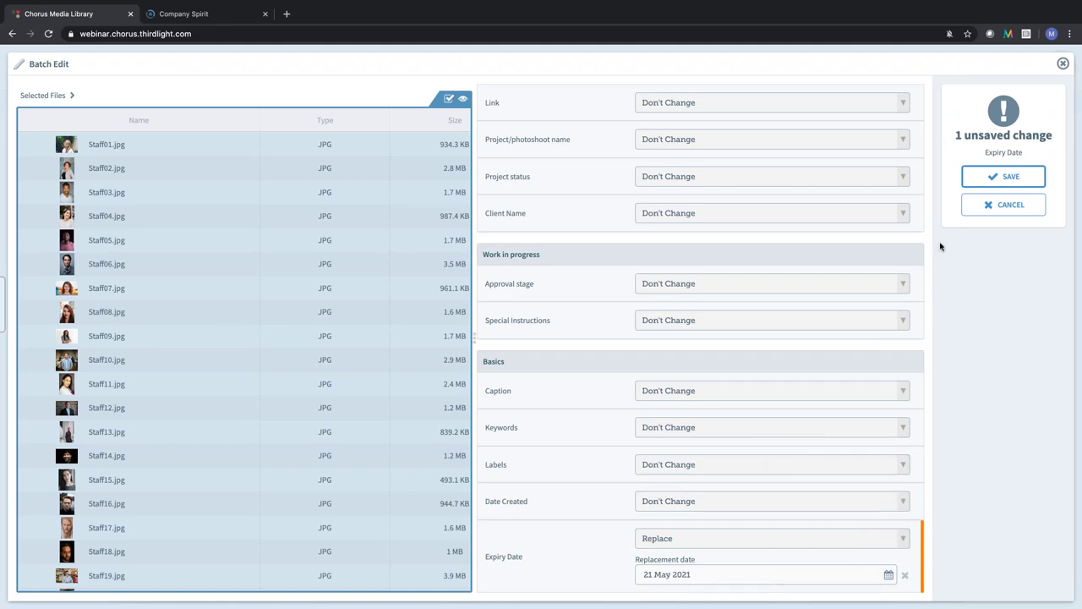
{"action": "left_click", "coordinate": [995, 184]}
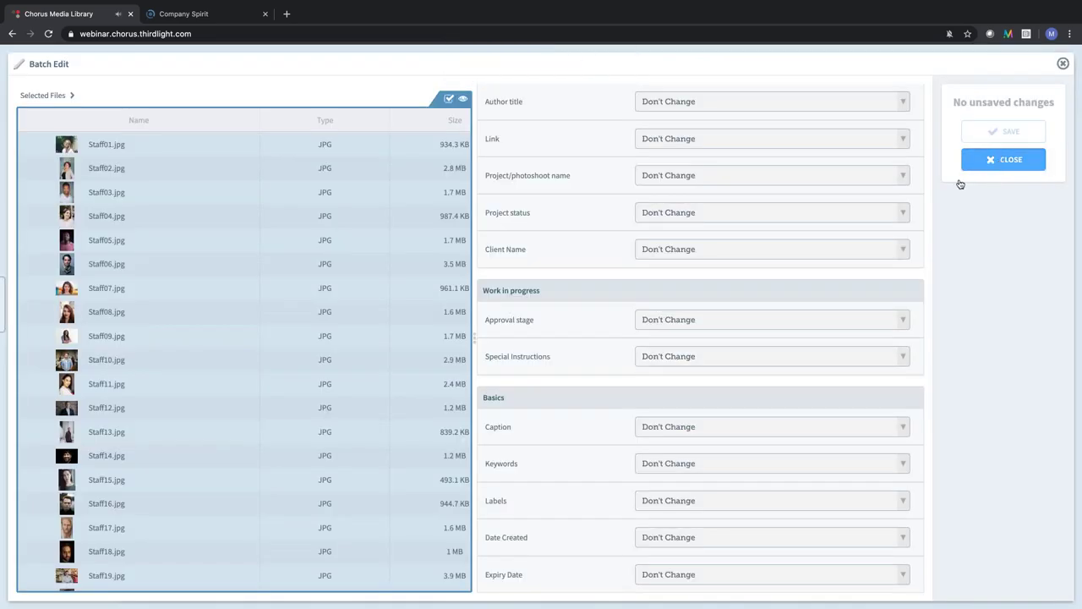
{"action": "left_click", "coordinate": [997, 161]}
{"action": "left_click", "coordinate": [629, 367]}
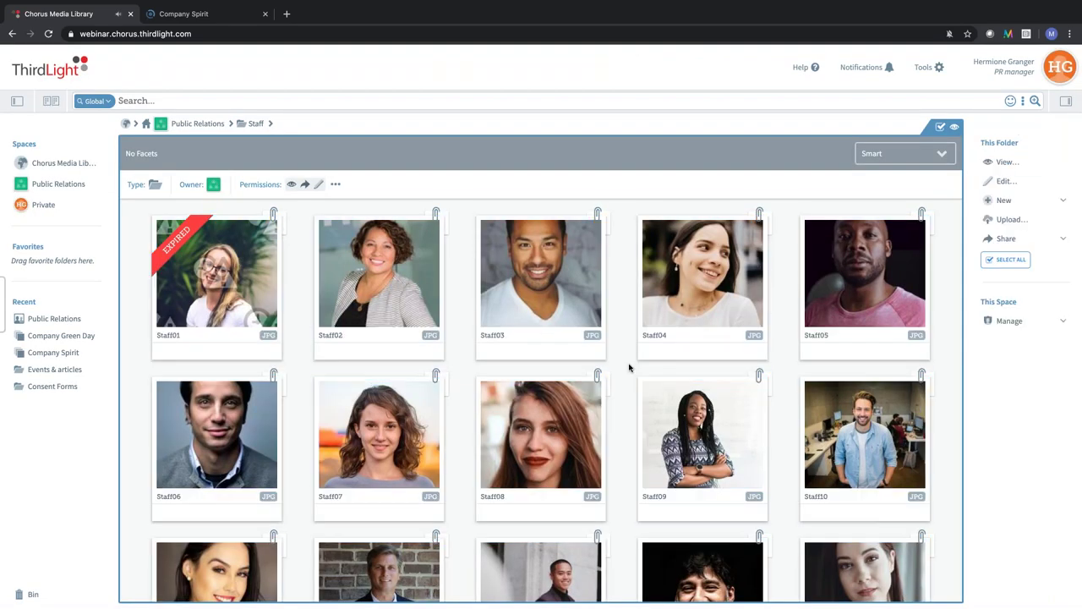
Open the Staff01 photo for editing and return to the Staff folder to check its expiry status
{"action": "left_click", "coordinate": [216, 271]}
{"action": "left_click", "coordinate": [947, 236]}
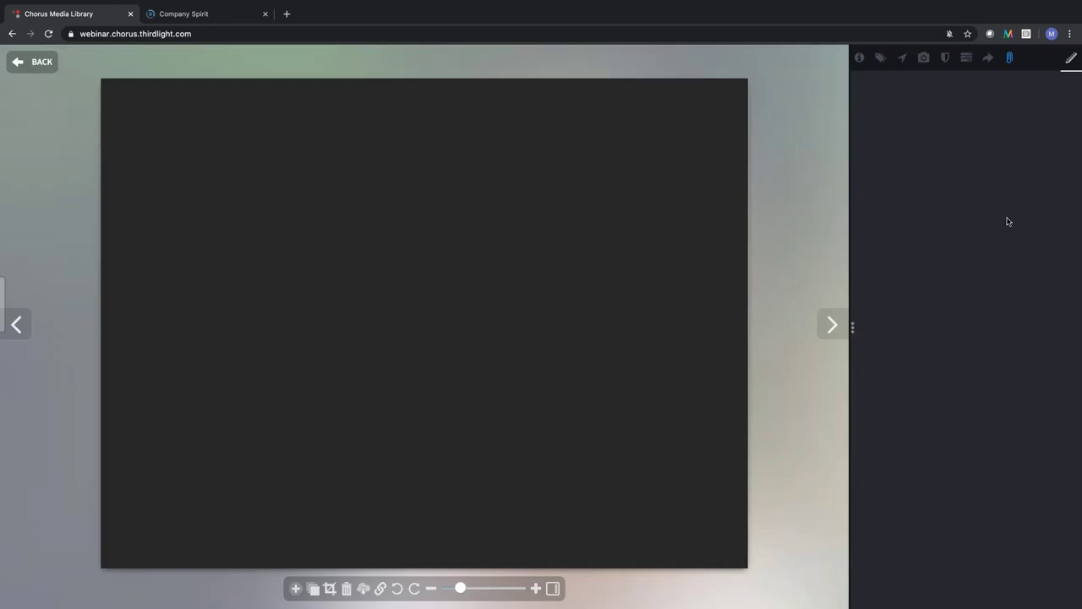
{"action": "left_click", "coordinate": [34, 62]}
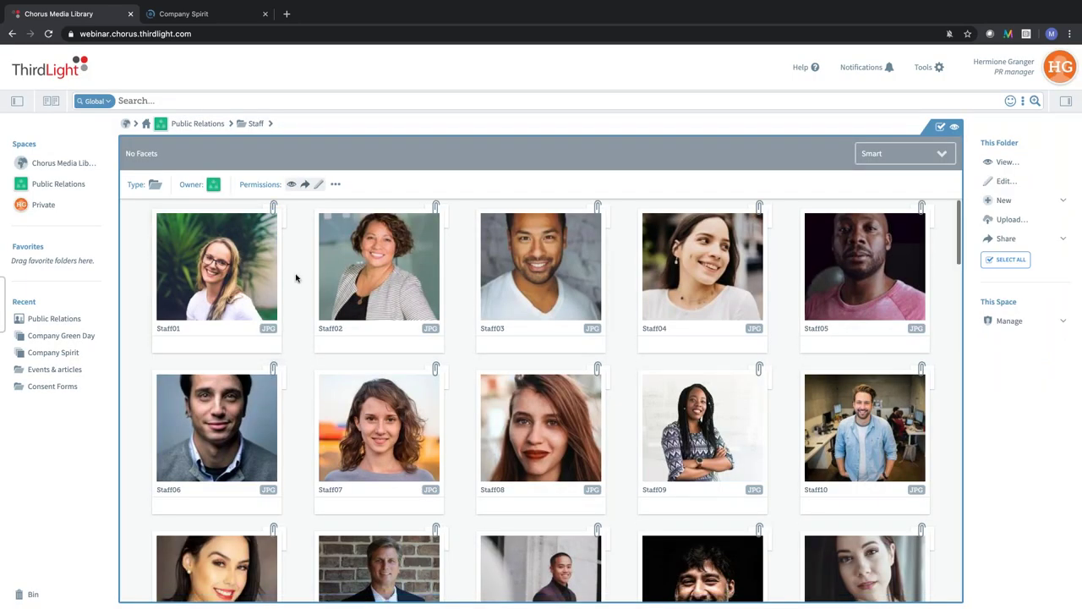
Start a new smart collection in the Private space and name it "expiring pictures"
{"action": "left_click", "coordinate": [56, 207]}
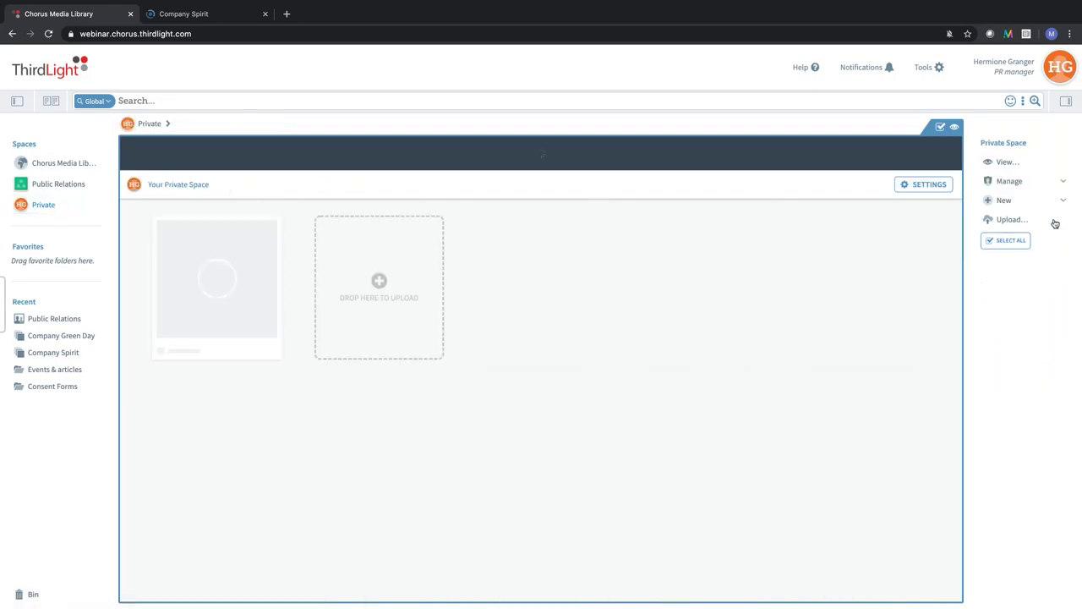
{"action": "left_click", "coordinate": [1003, 200]}
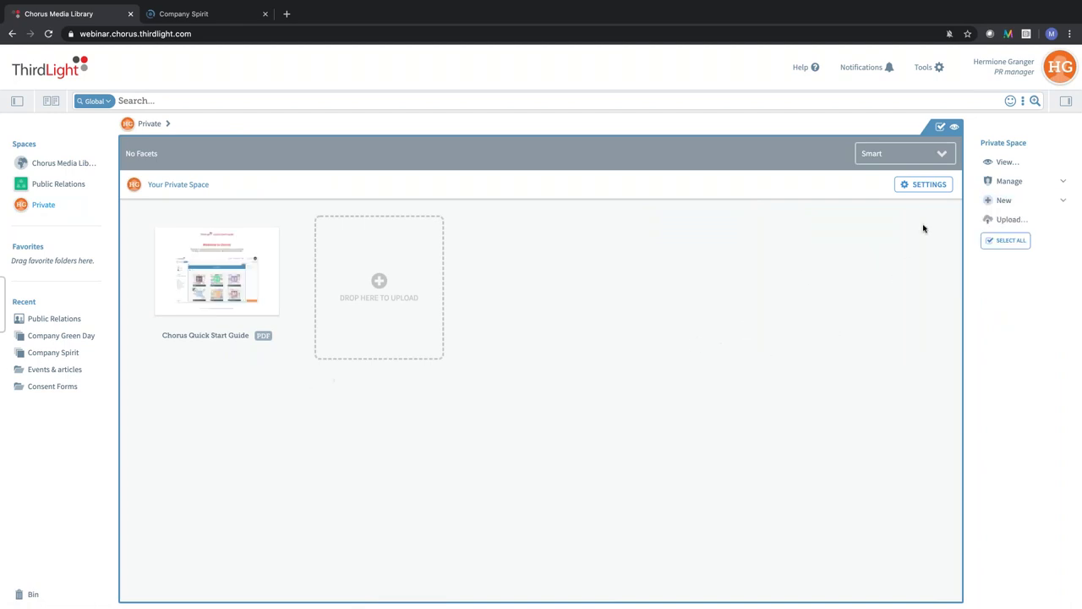
{"action": "left_click", "coordinate": [1027, 201]}
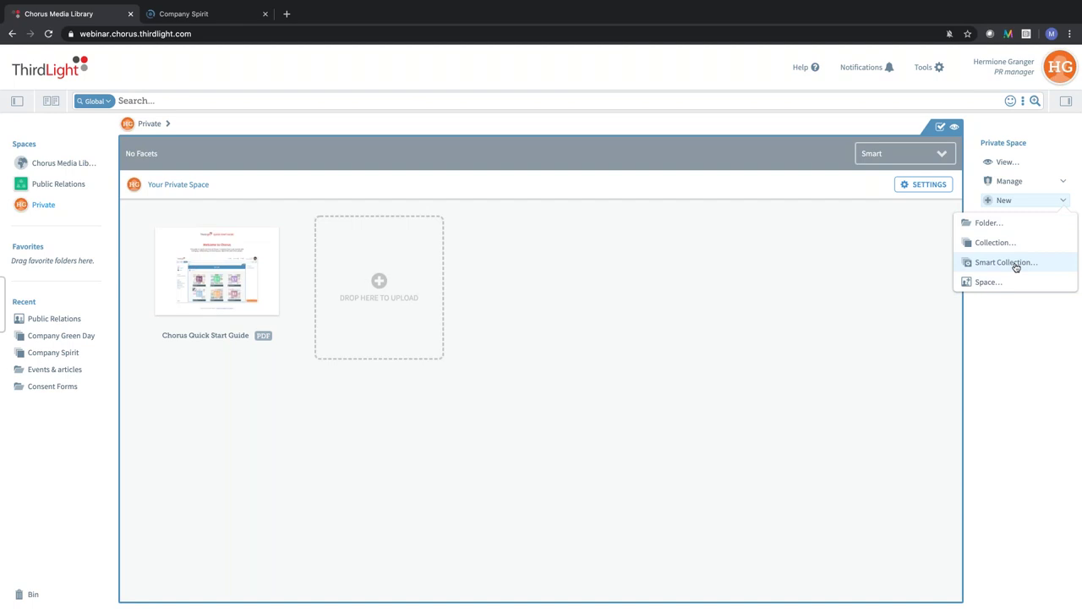
{"action": "left_click", "coordinate": [1006, 262]}
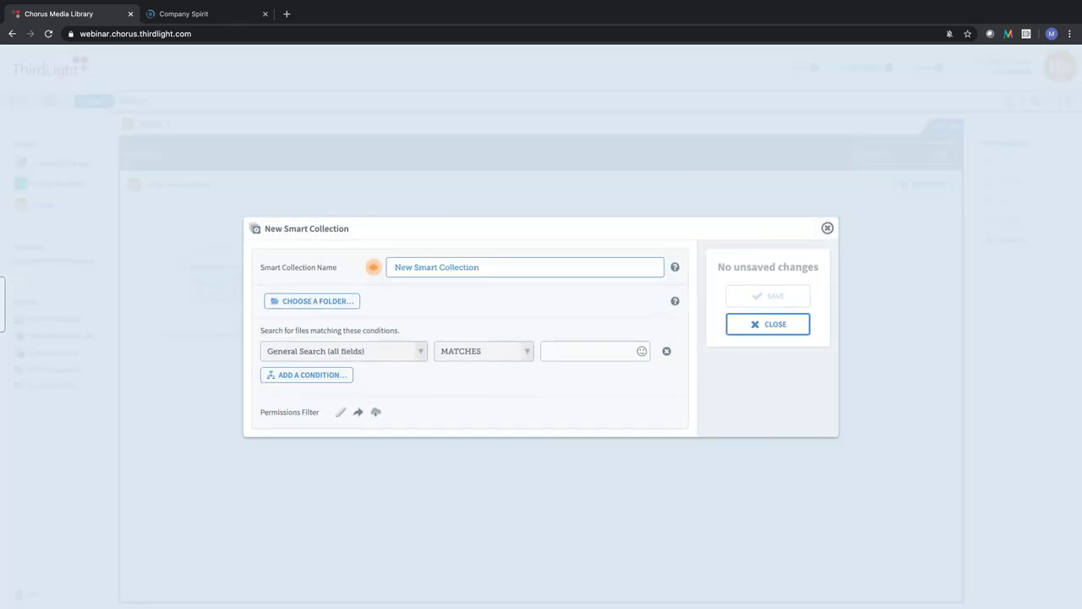
{"action": "type", "text": "expire"}
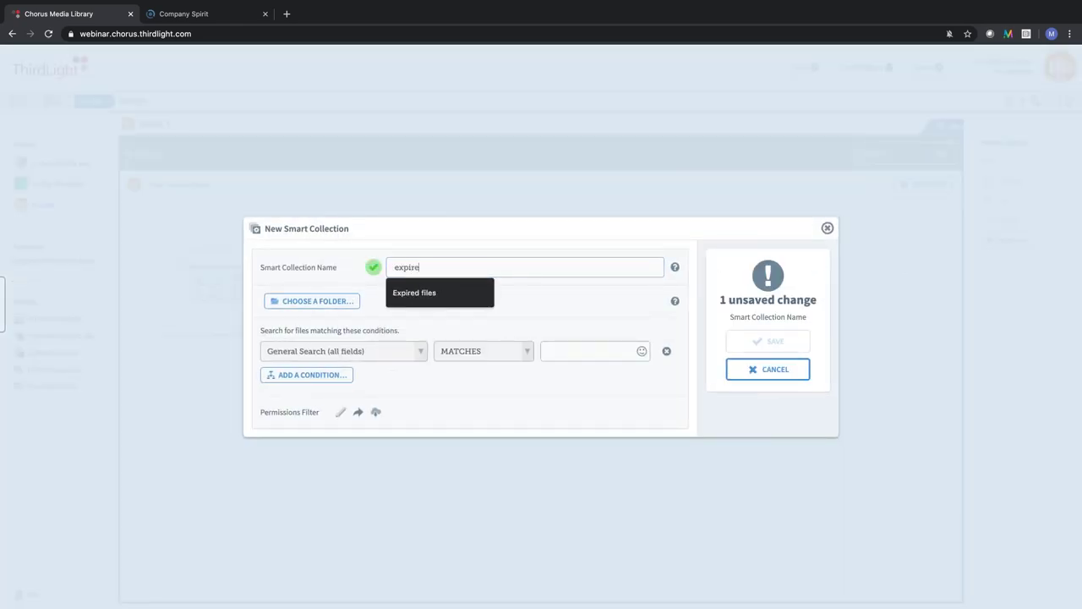
{"action": "key", "text": "BackSpace"}
{"action": "type", "text": "ing pictures"}
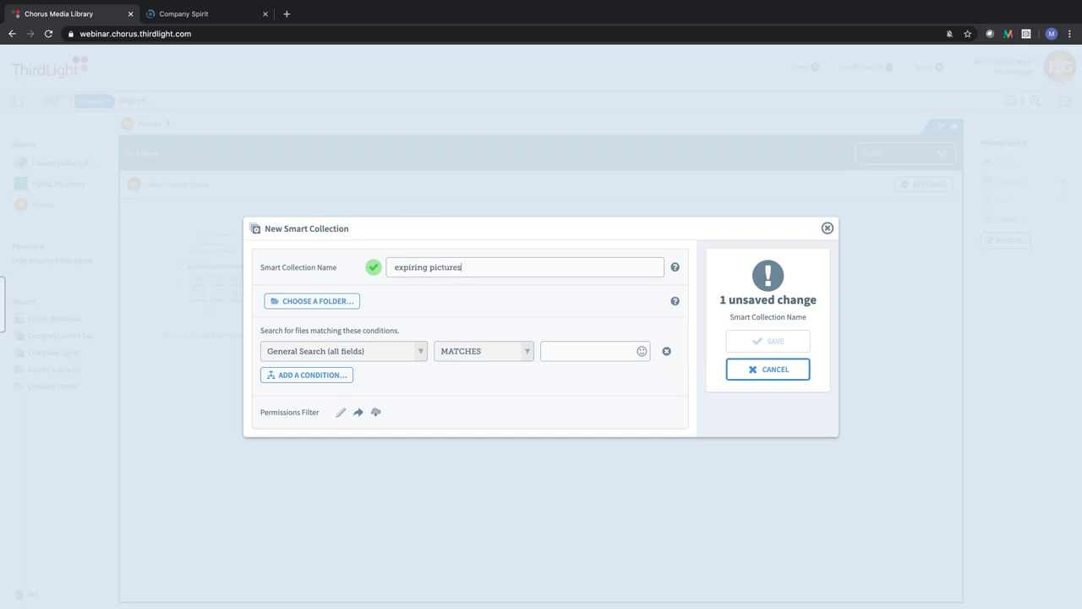
Set the smart collection's search condition to Expiry Date is beyond the next 30 days
{"action": "left_click", "coordinate": [398, 352]}
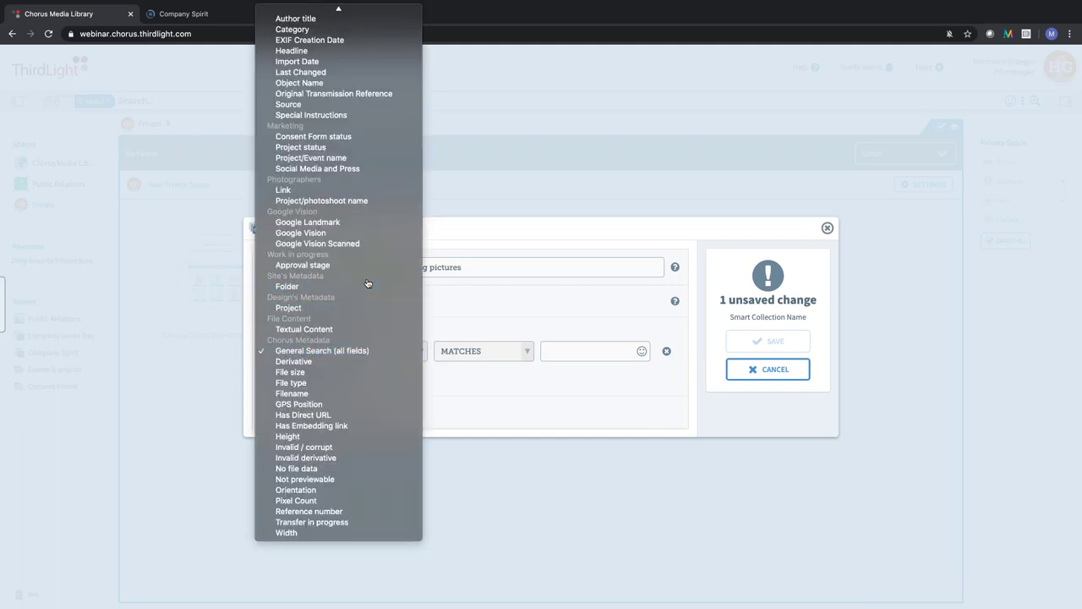
{"action": "scroll", "coordinate": [368, 283], "scroll_direction": "up", "scroll_amount": 2}
{"action": "scroll", "coordinate": [367, 283], "scroll_direction": "up", "scroll_amount": 8}
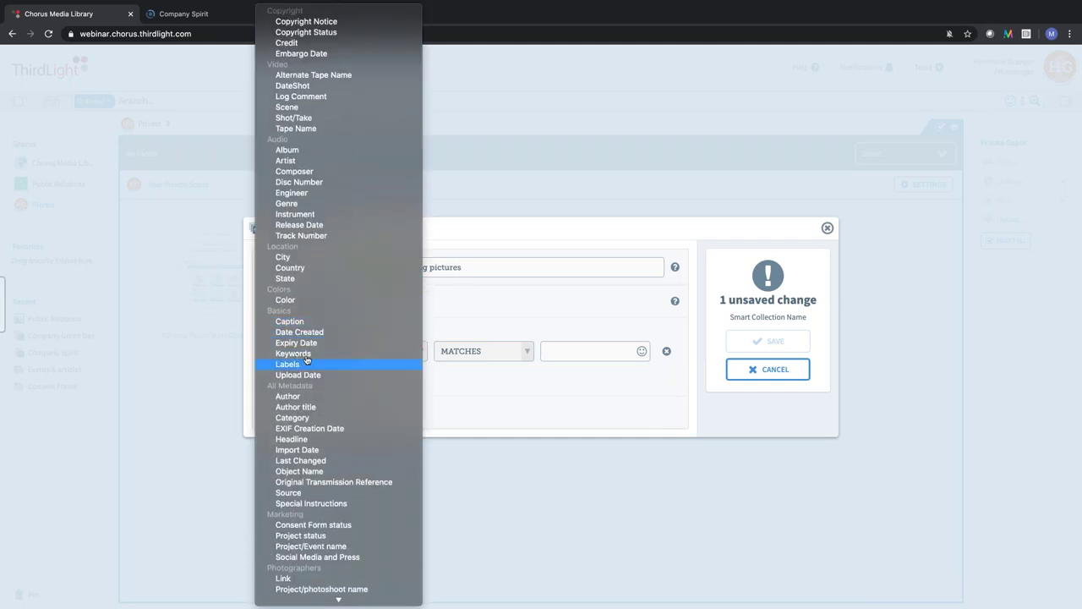
{"action": "left_click", "coordinate": [312, 344]}
{"action": "left_click", "coordinate": [448, 353]}
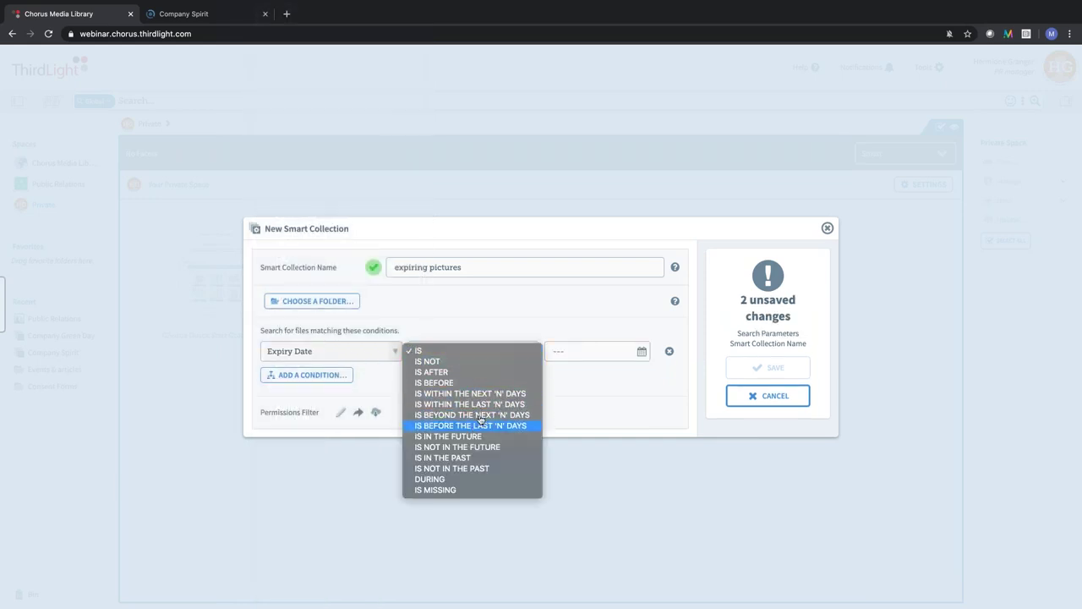
{"action": "key", "text": "Return"}
{"action": "type", "text": "30"}
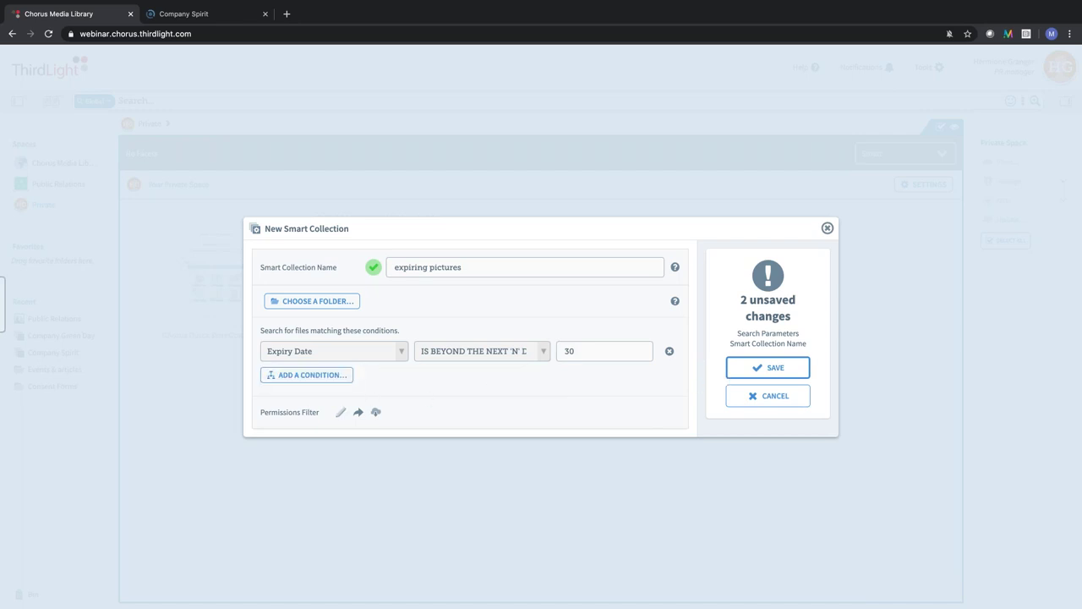
Add the edit and share permissions to the smart collection's filter, then save the collection and close its dialog
{"action": "left_click", "coordinate": [358, 411]}
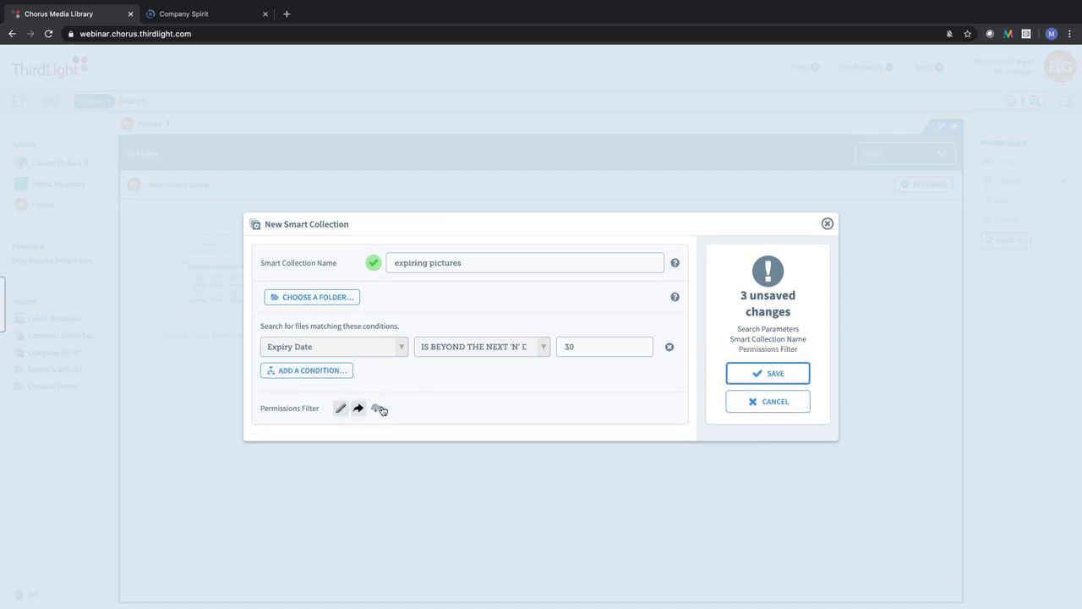
{"action": "left_click", "coordinate": [773, 375]}
{"action": "left_click", "coordinate": [763, 326]}
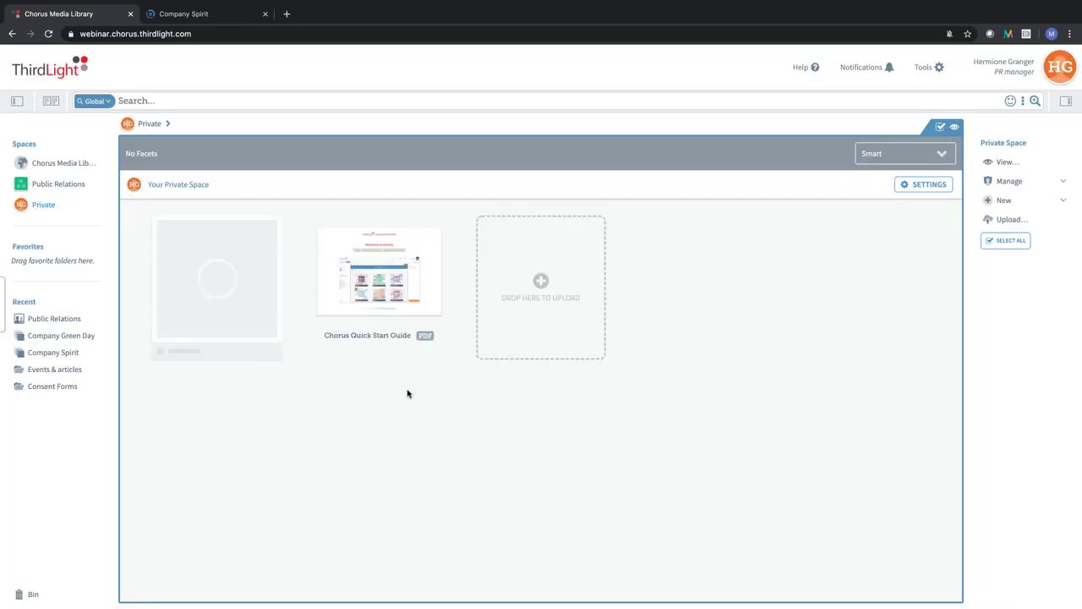
Open the expiring pictures smart collection and check the expiry date in the Staff02 photo's metadata
{"action": "left_click", "coordinate": [226, 280]}
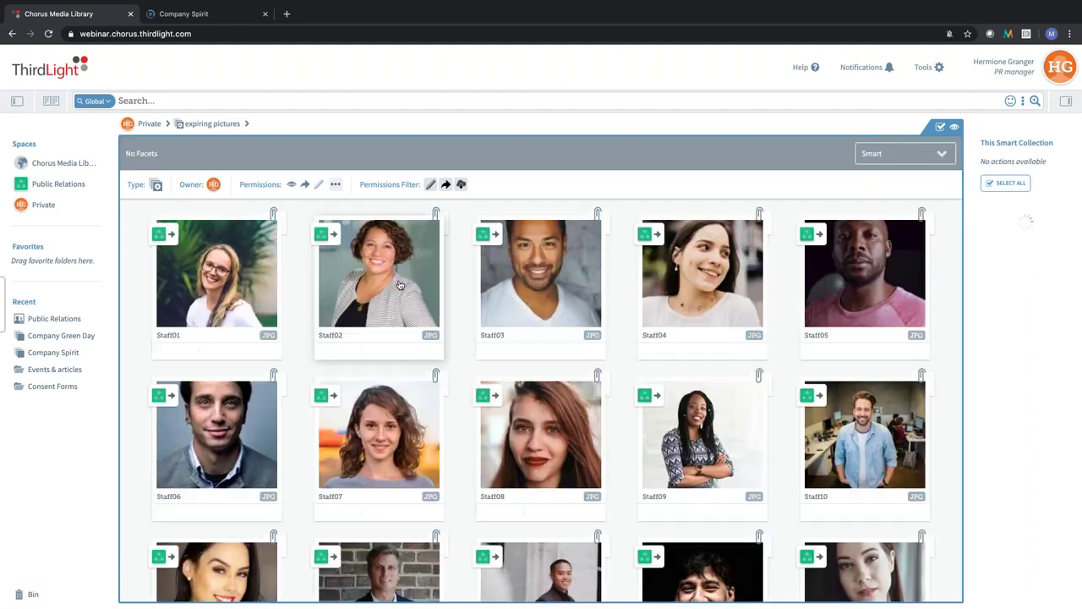
{"action": "left_click", "coordinate": [391, 258]}
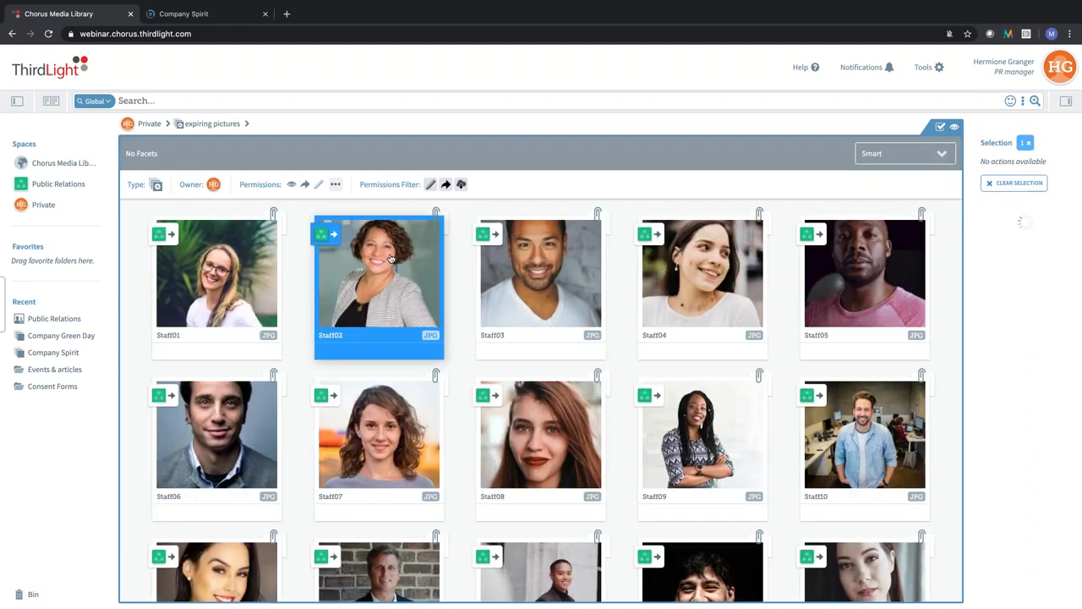
{"action": "double_click", "coordinate": [391, 258]}
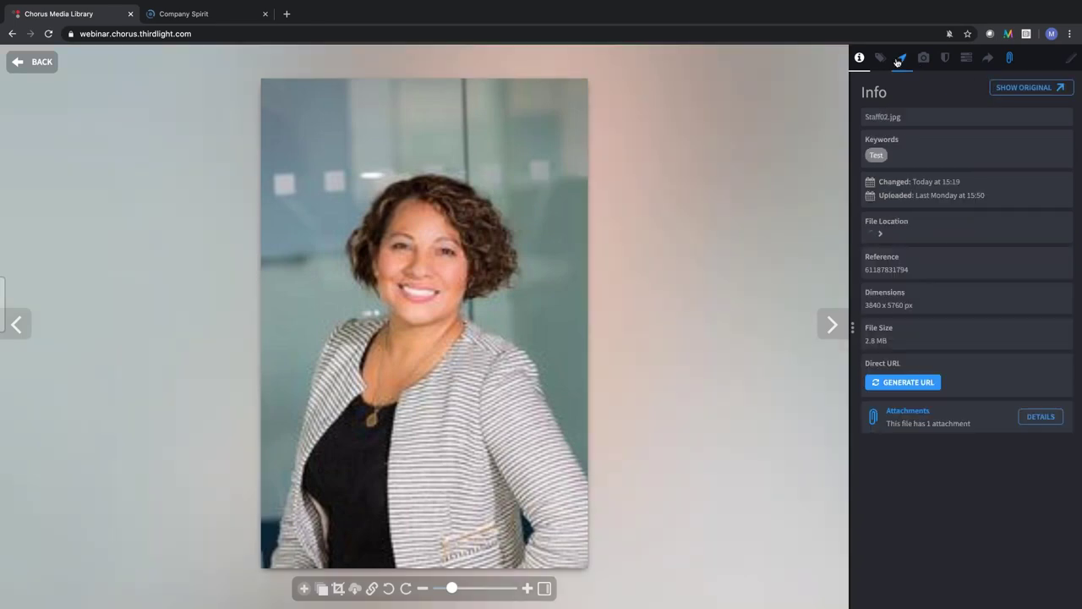
{"action": "left_click", "coordinate": [880, 58]}
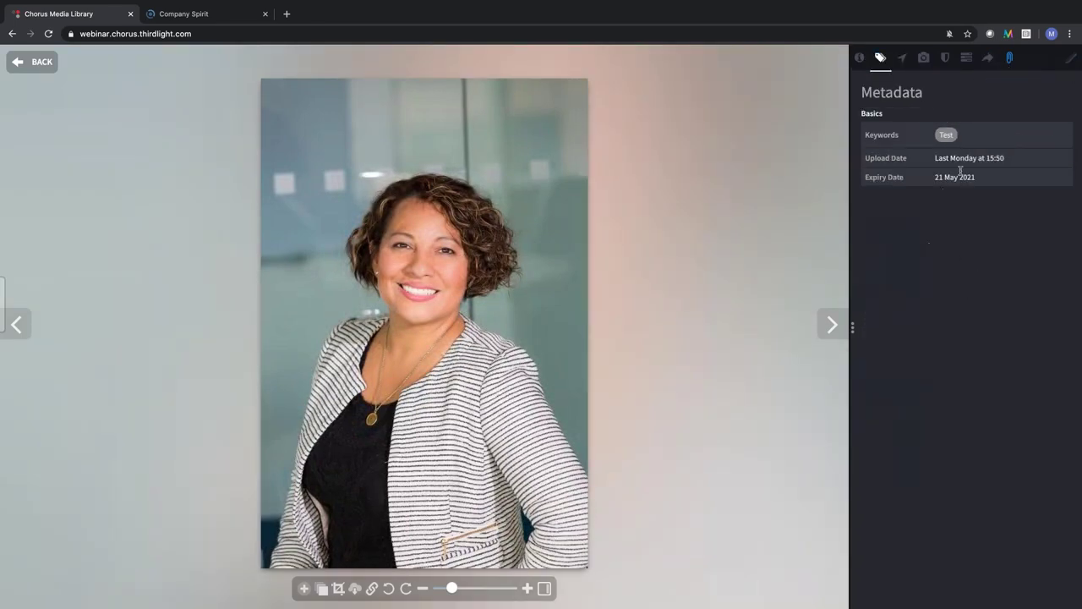
{"action": "key", "text": "Escape"}
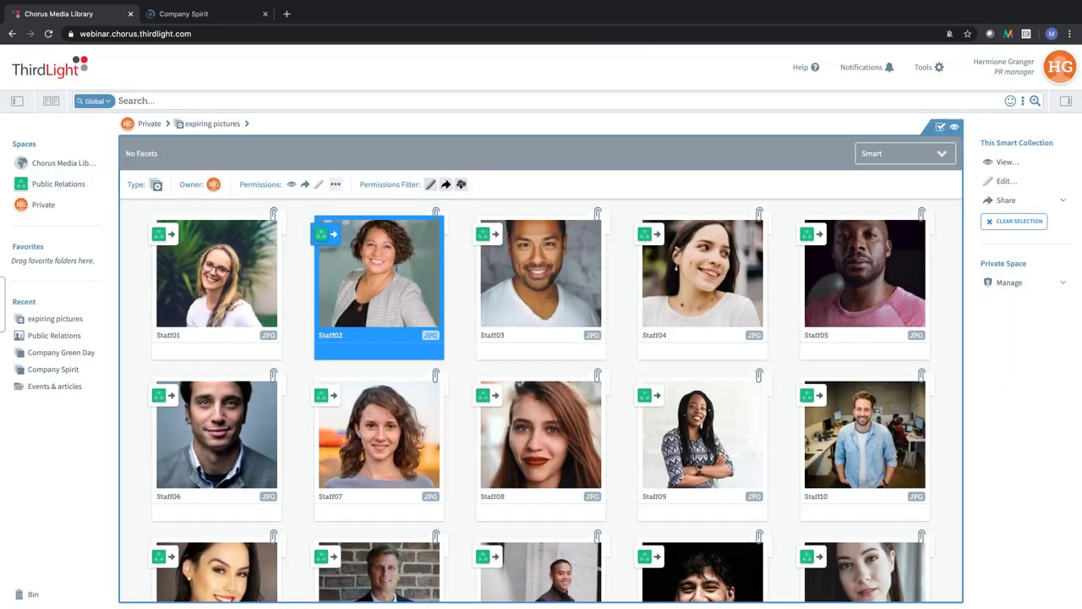
Change the expiring pictures collection's Expiry Date condition to is within the next 'N' days, then save and close its settings
{"action": "left_click", "coordinate": [1006, 182]}
{"action": "left_click", "coordinate": [587, 102]}
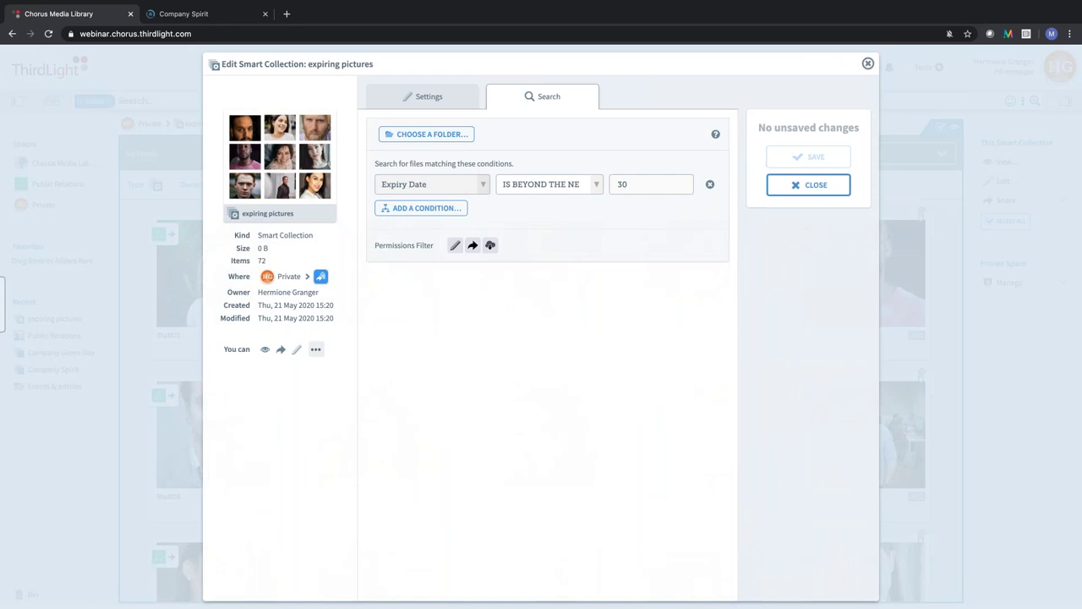
{"action": "left_click", "coordinate": [575, 183]}
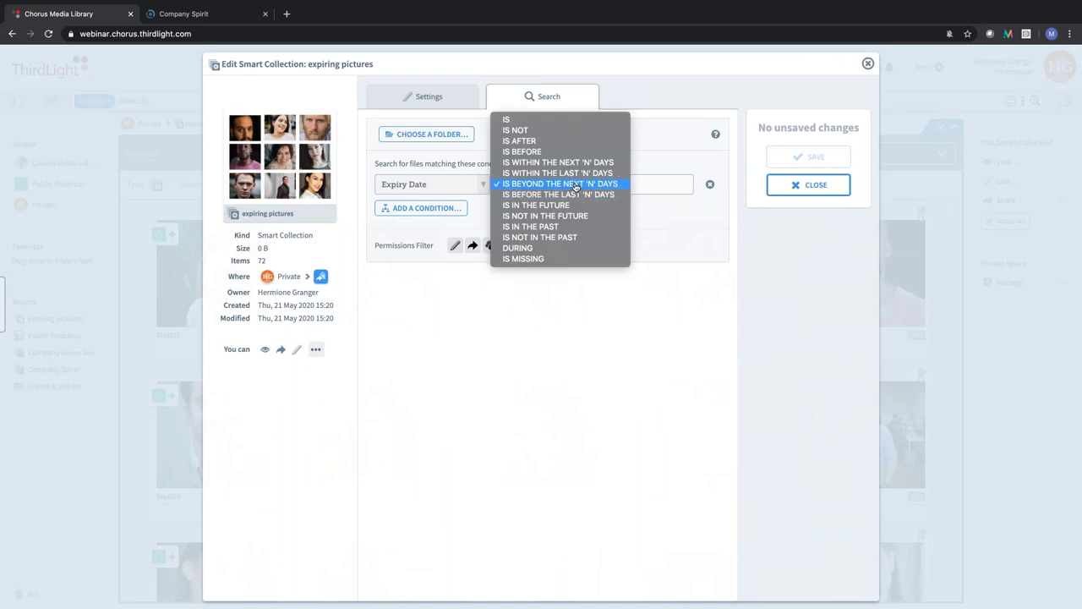
{"action": "left_click", "coordinate": [564, 163]}
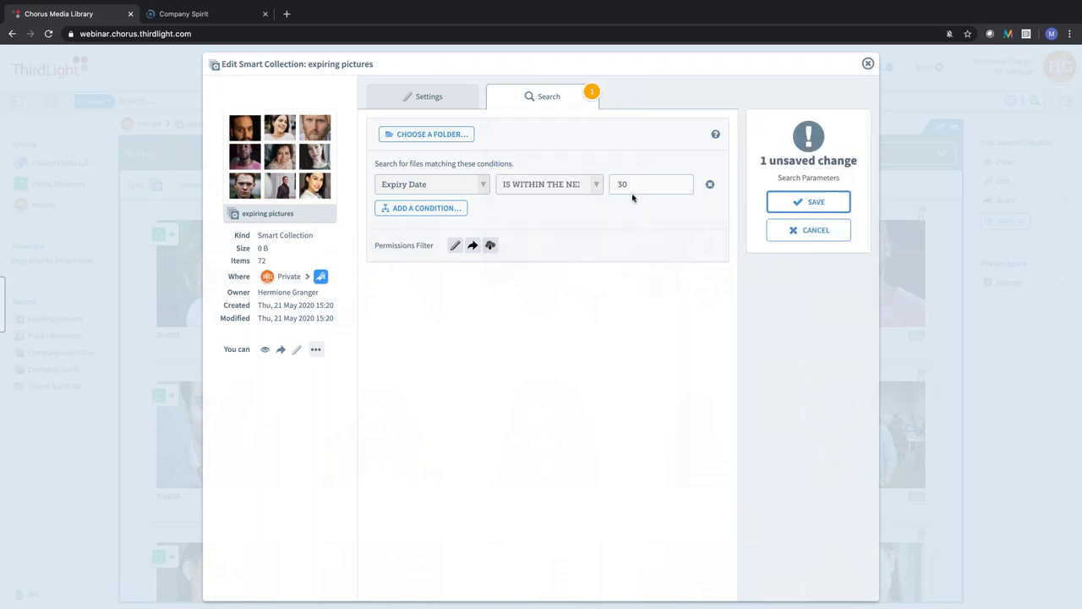
{"action": "left_click", "coordinate": [807, 202]}
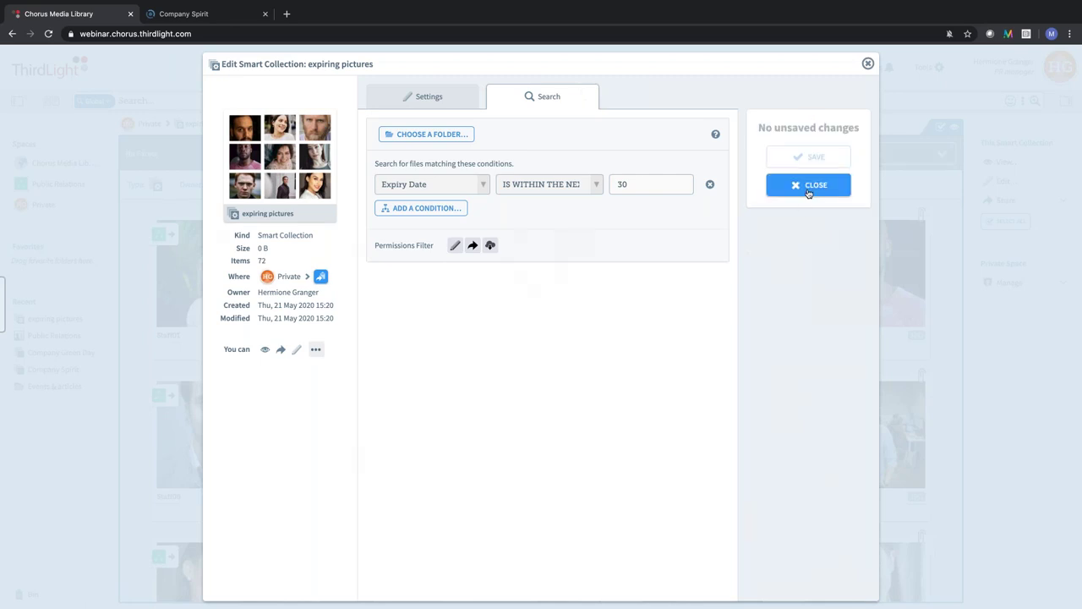
{"action": "left_click", "coordinate": [808, 184]}
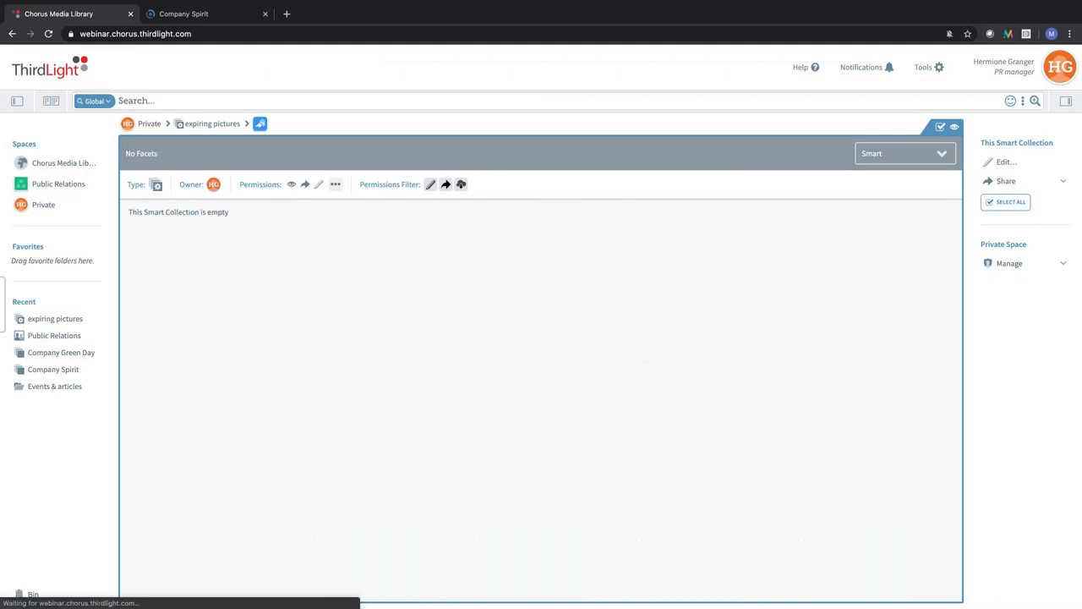
Show the expiring pictures smart collection in its Private space, looking briefly at the Chorus Media Library as well
{"action": "left_click", "coordinate": [259, 124]}
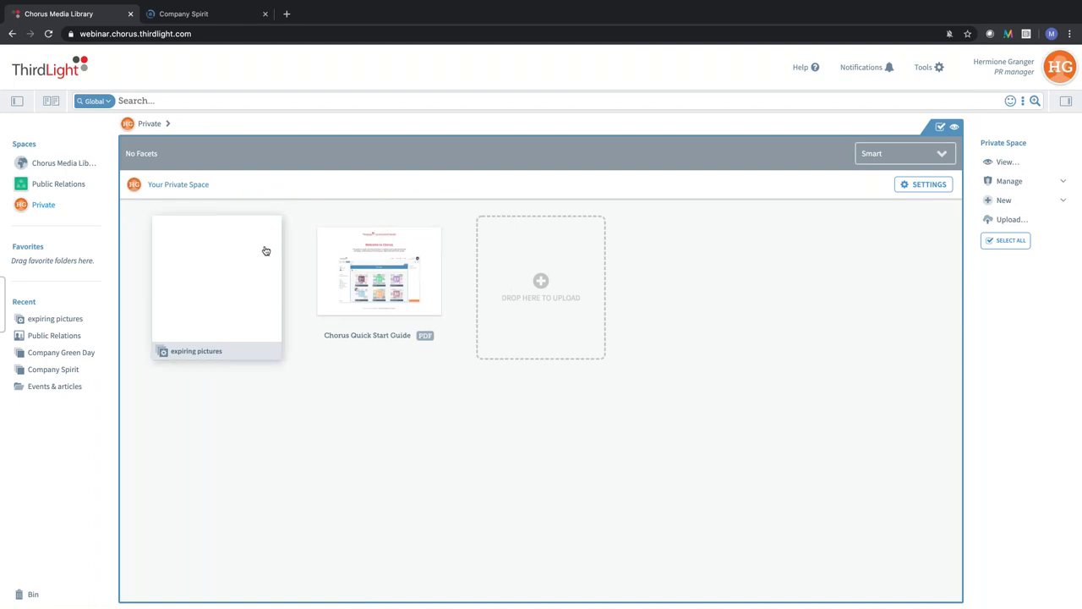
{"action": "left_click", "coordinate": [59, 166]}
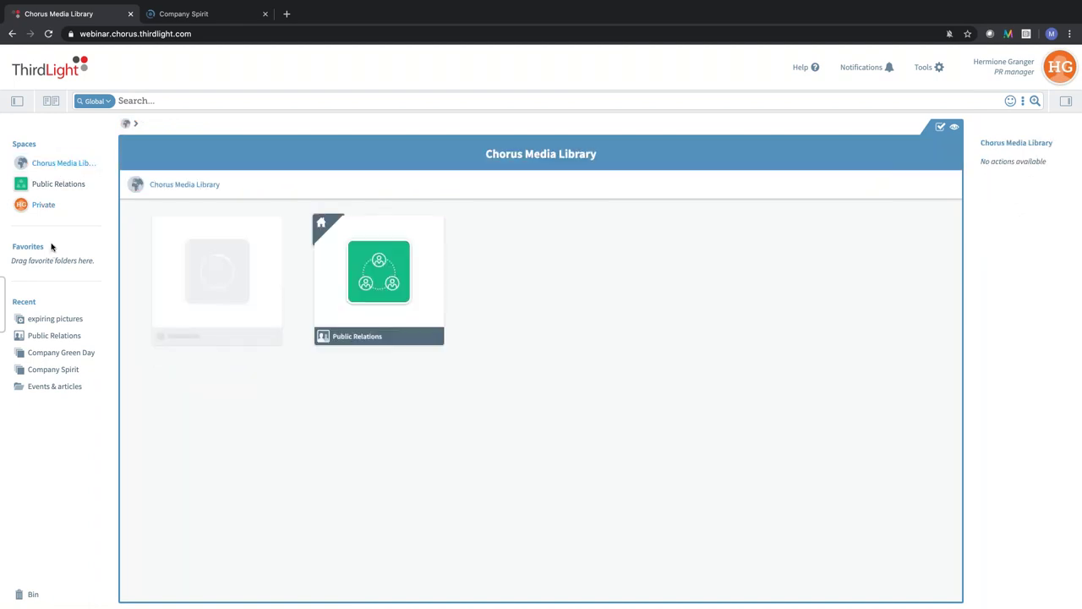
{"action": "left_click", "coordinate": [40, 208]}
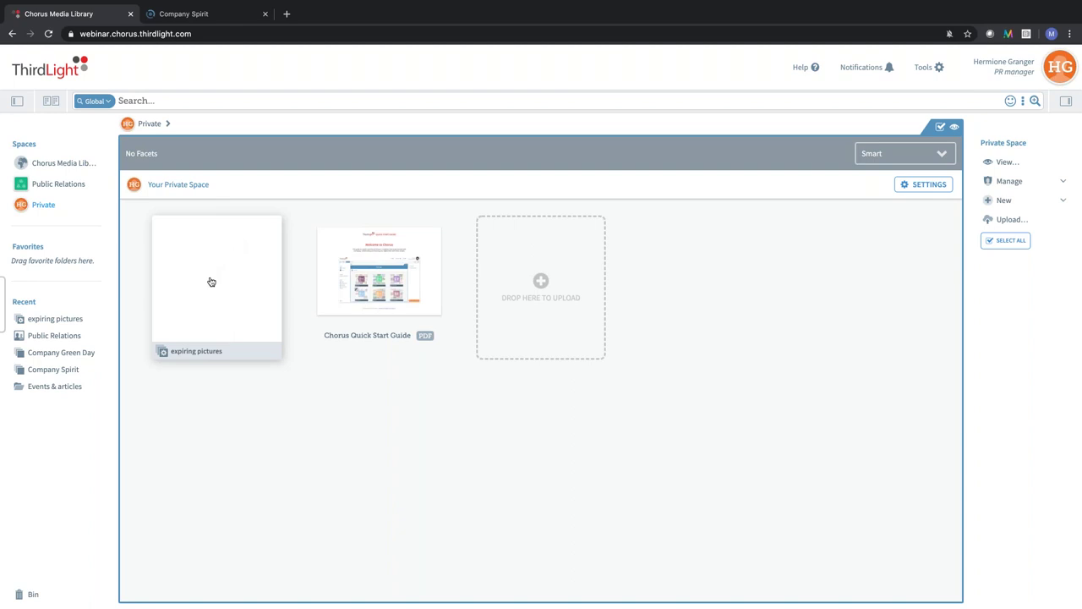
Open the Public Relations space from the Chorus Media Library and close the shared Company Spirit page
{"action": "left_click", "coordinate": [63, 162]}
{"action": "double_click", "coordinate": [354, 281]}
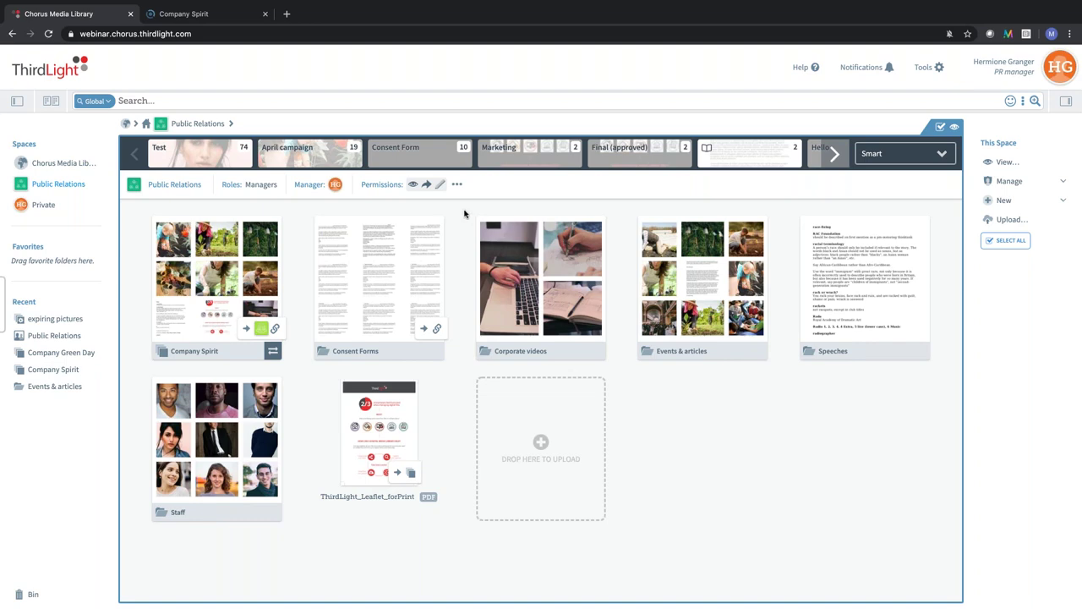
{"action": "left_click", "coordinate": [250, 12]}
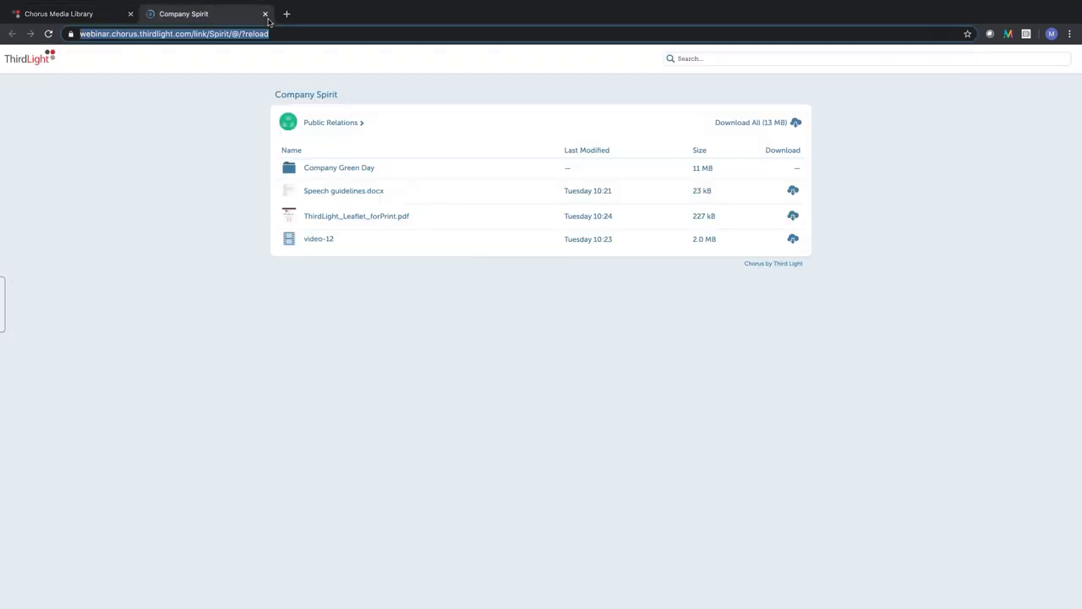
{"action": "left_click", "coordinate": [265, 14]}
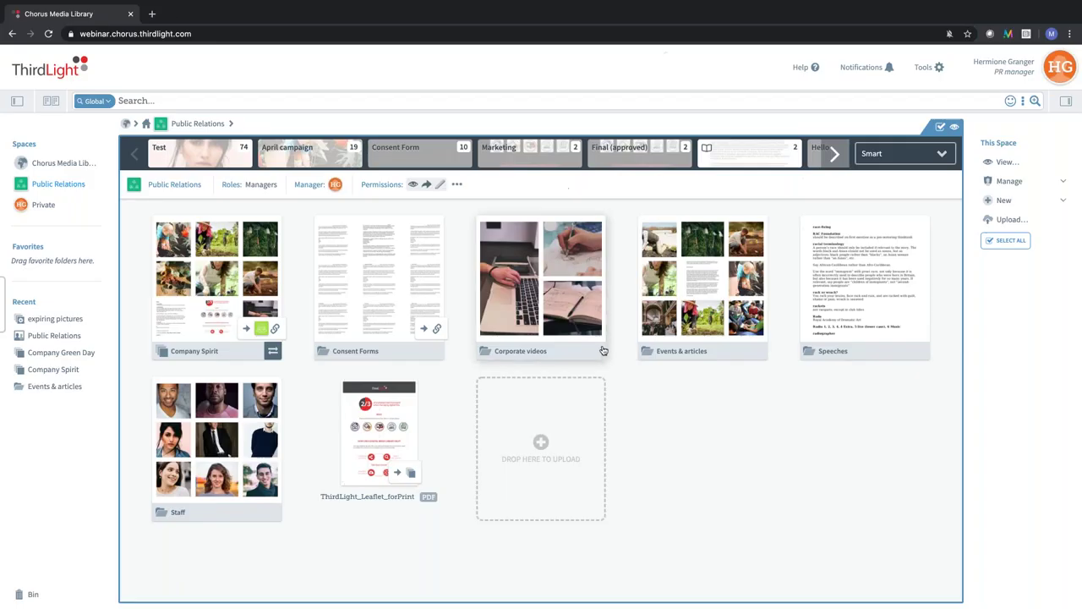